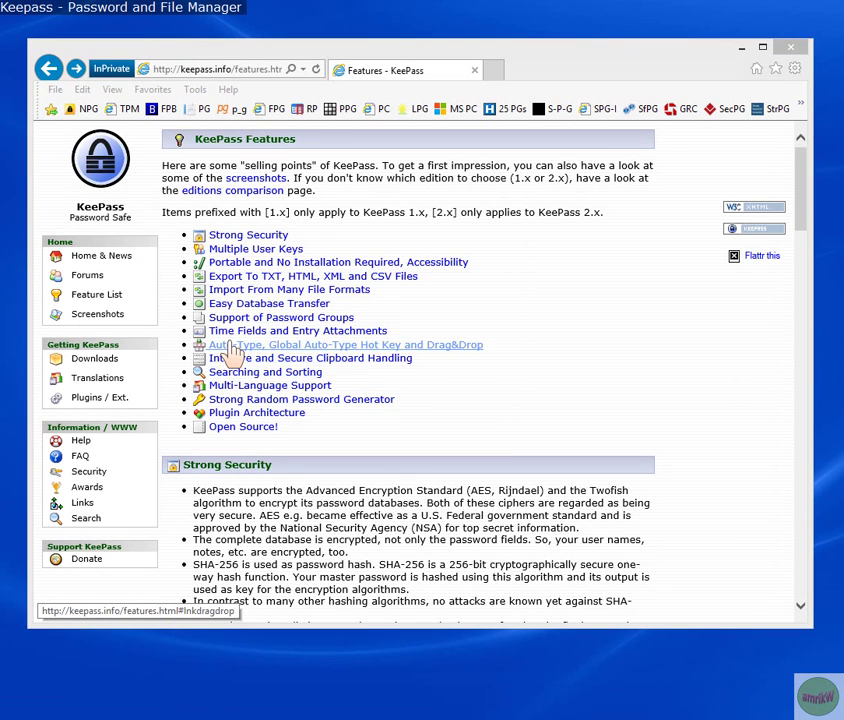
# - Jump to the Time Fields and Entry Attachments section and highlight the sentence about attaching files
pyautogui.click(296, 345)
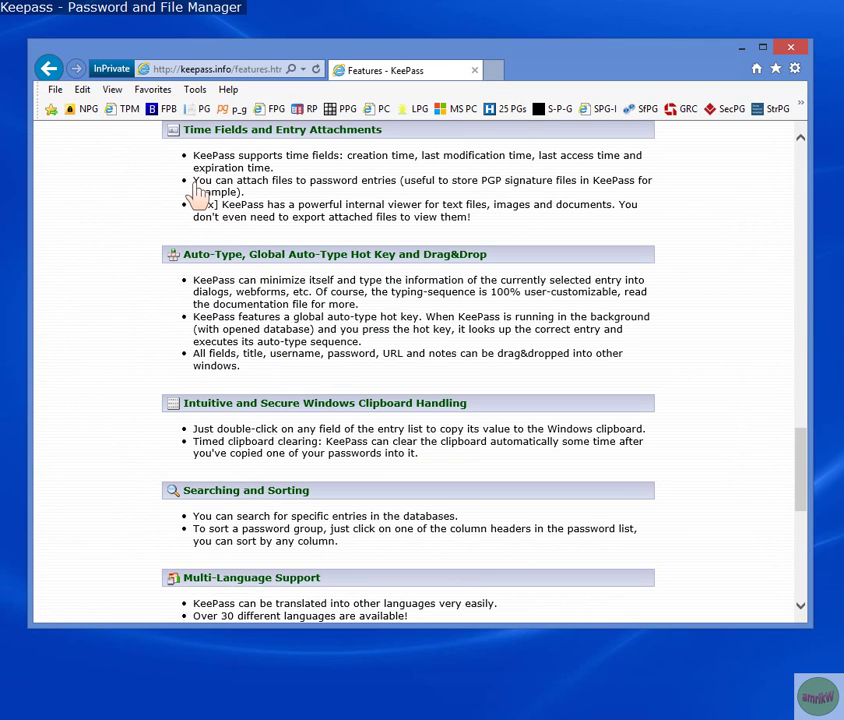
pyautogui.moveTo(197, 185); pyautogui.dragTo(407, 190)
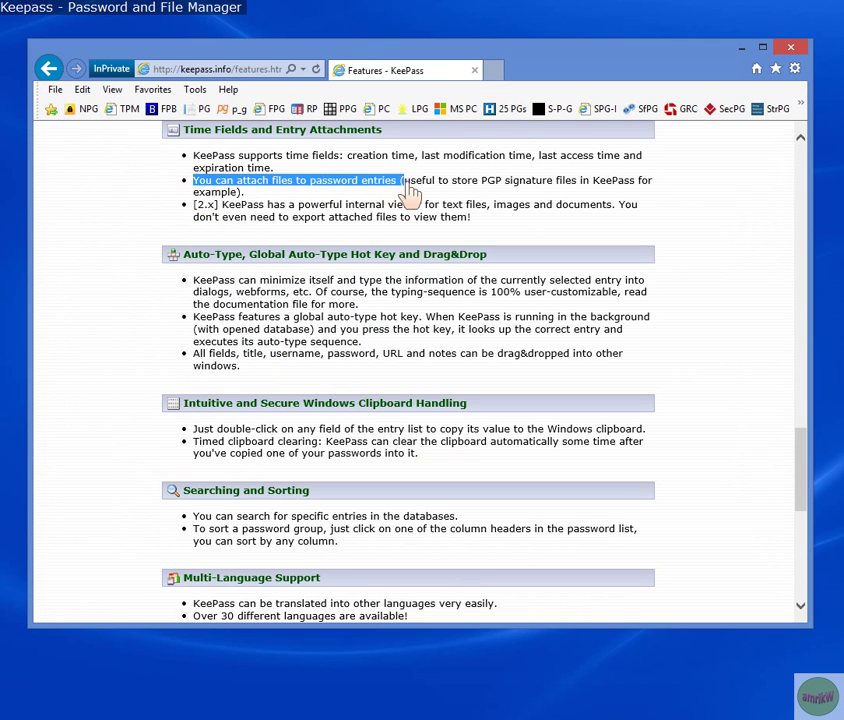
pyautogui.click(395, 206)
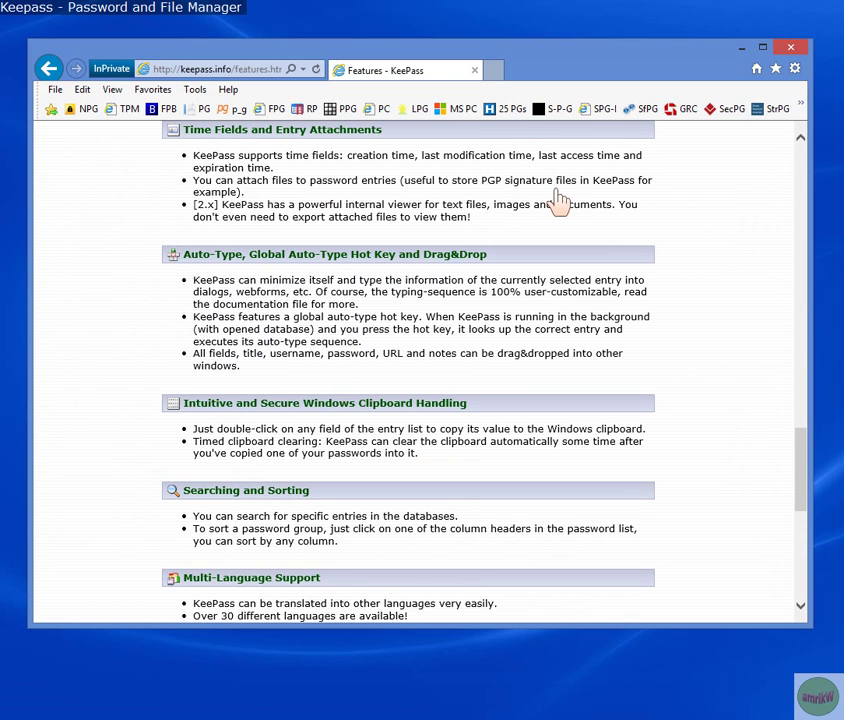
# - Minimize Internet Explorer and check the installed KeePass version (2.28) in About KeePass
pyautogui.click(741, 48)
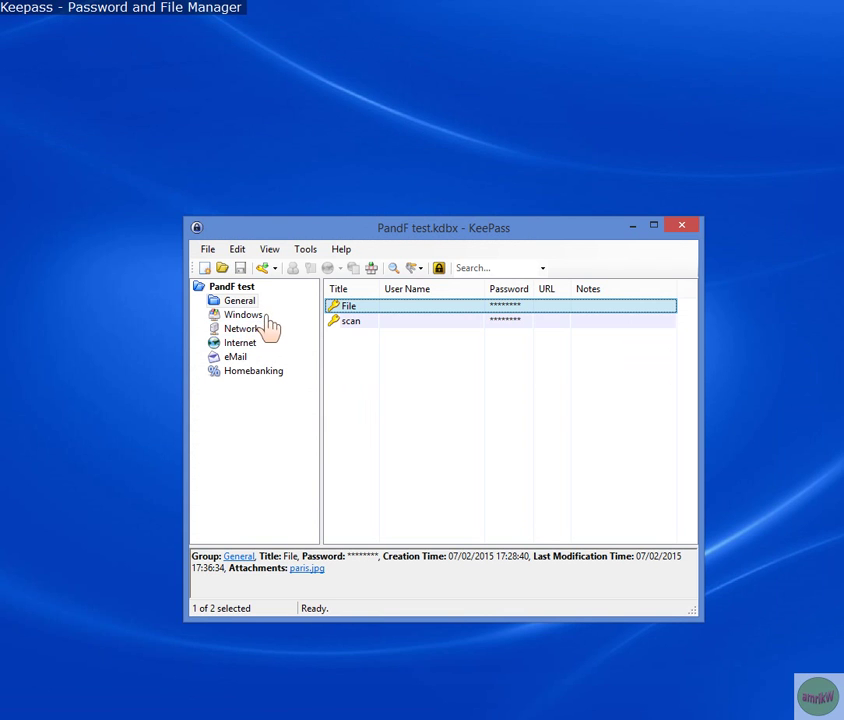
pyautogui.click(341, 249)
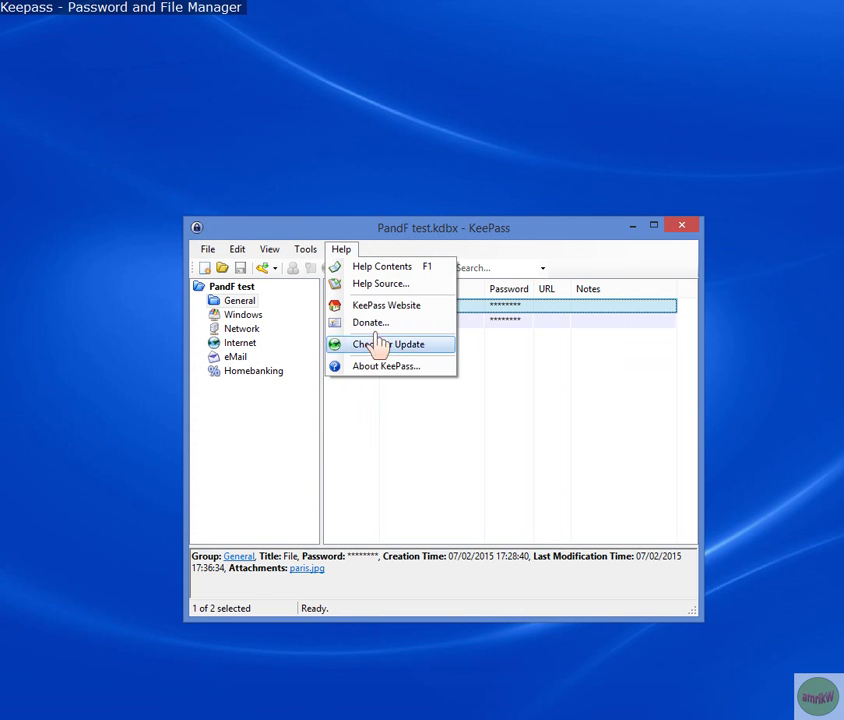
pyautogui.click(383, 367)
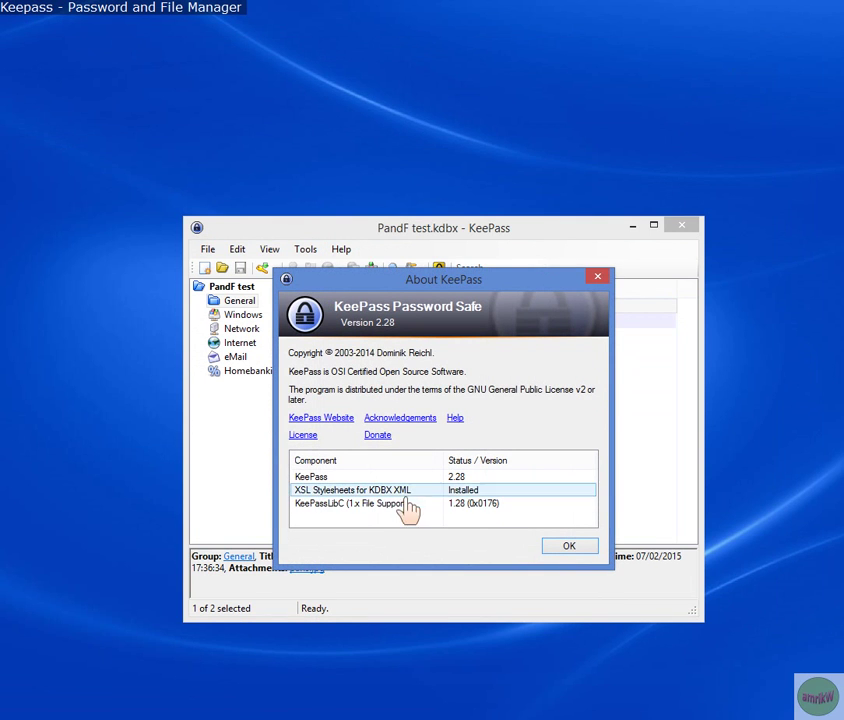
pyautogui.click(555, 546)
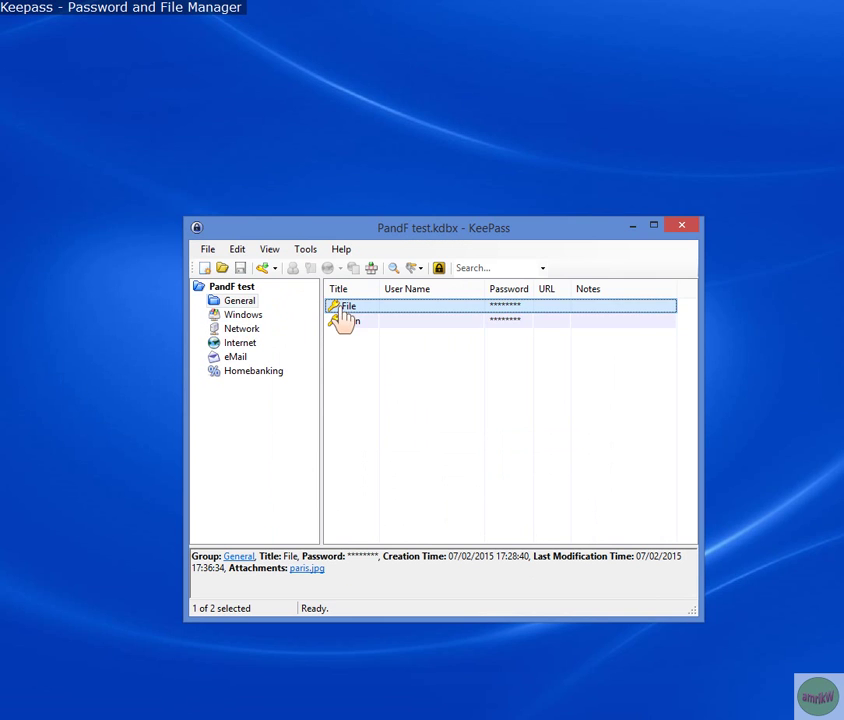
# - Set the File entry's URL to the document cmd://"D:\paris.jpg" and save the database
pyautogui.doubleClick(343, 310)
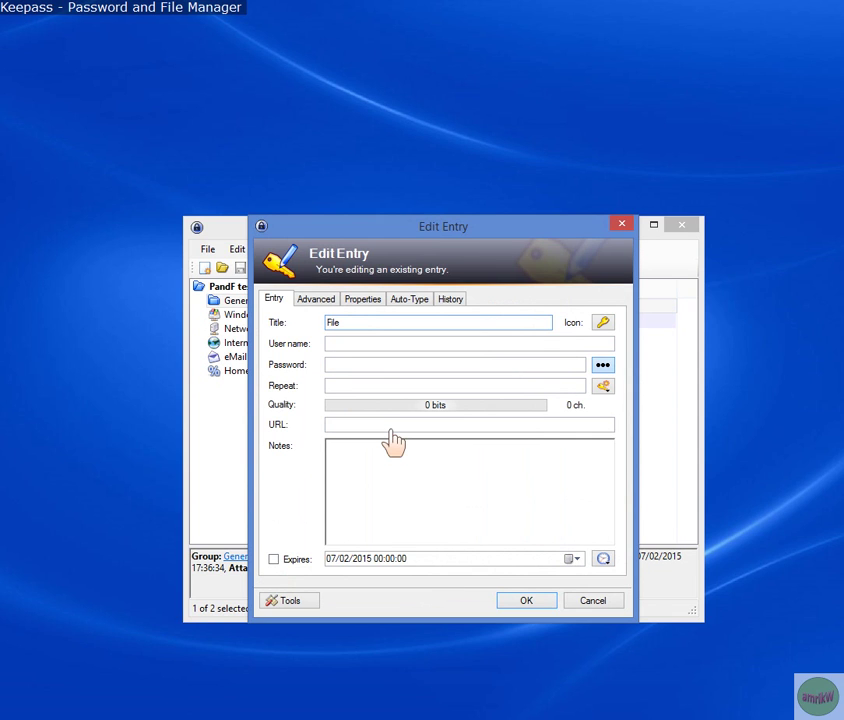
pyautogui.click(328, 428)
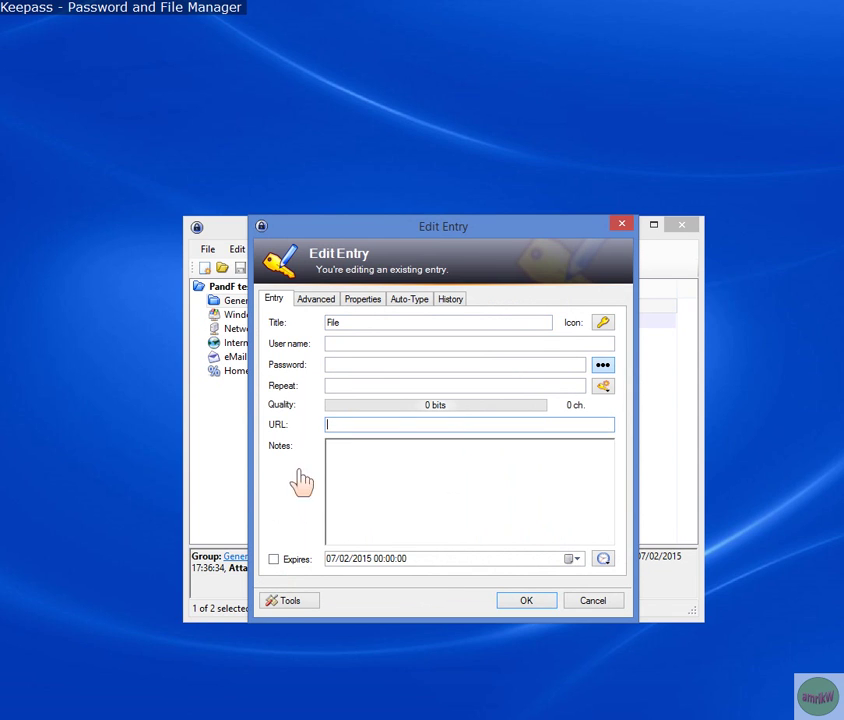
pyautogui.click(296, 601)
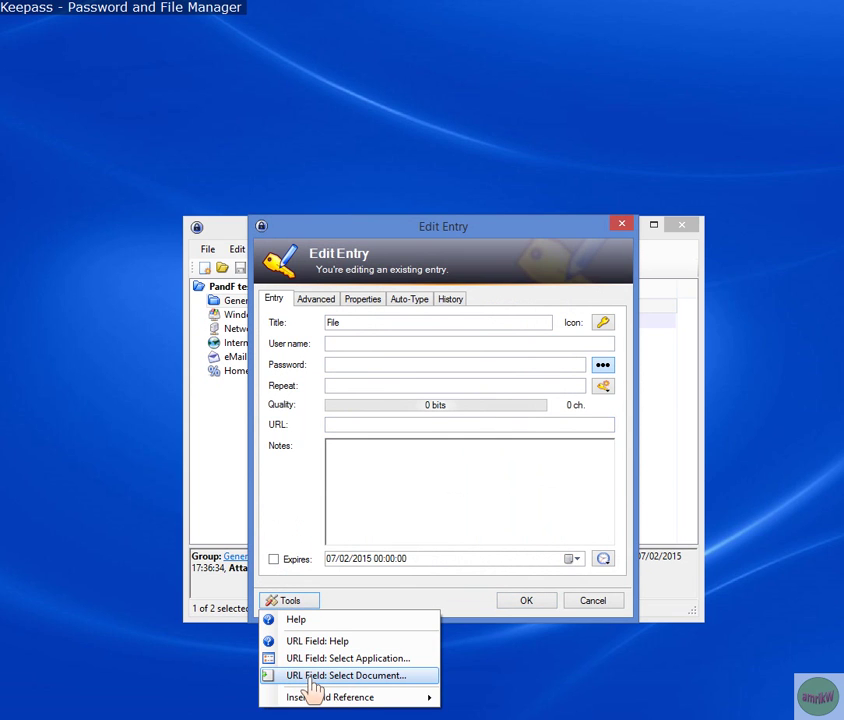
pyautogui.click(363, 678)
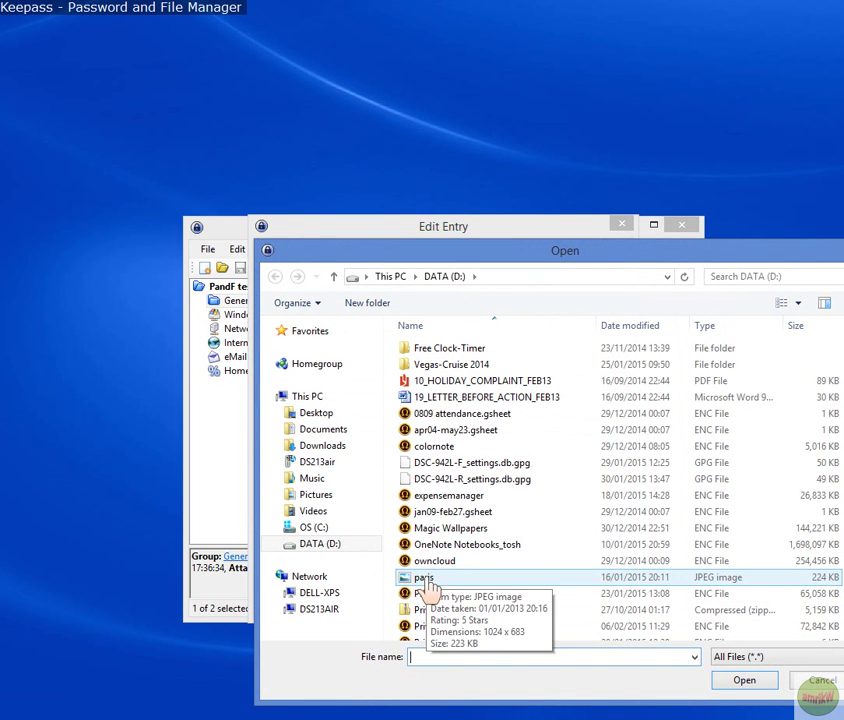
pyautogui.click(428, 580)
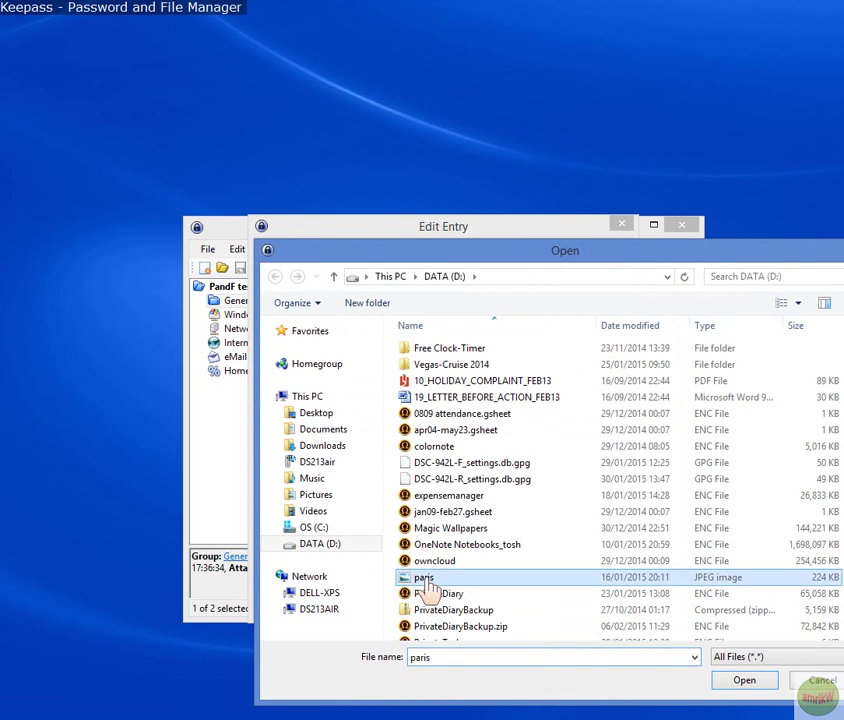
pyautogui.click(740, 682)
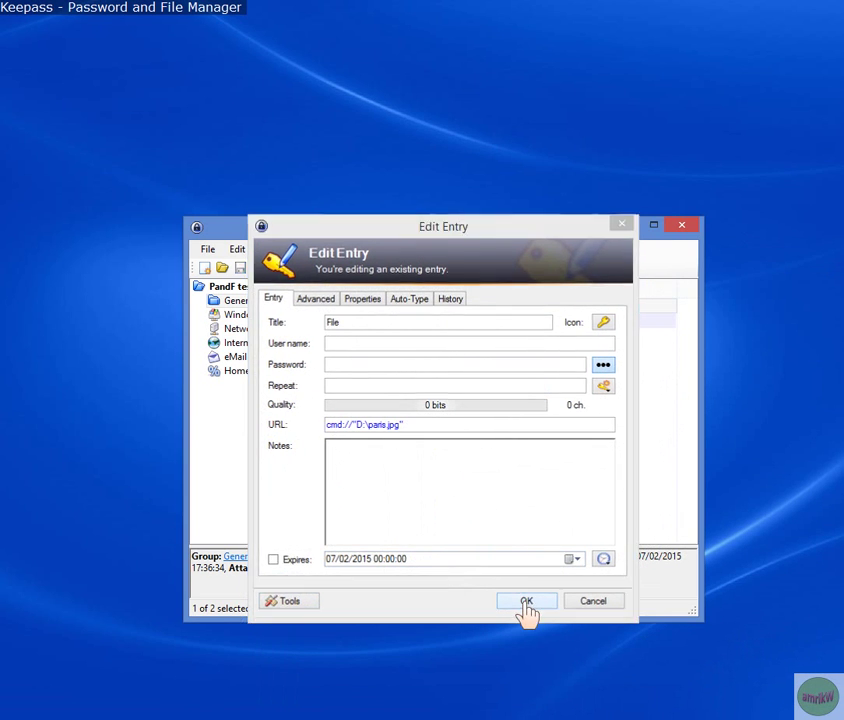
pyautogui.click(527, 601)
pyautogui.click(240, 268)
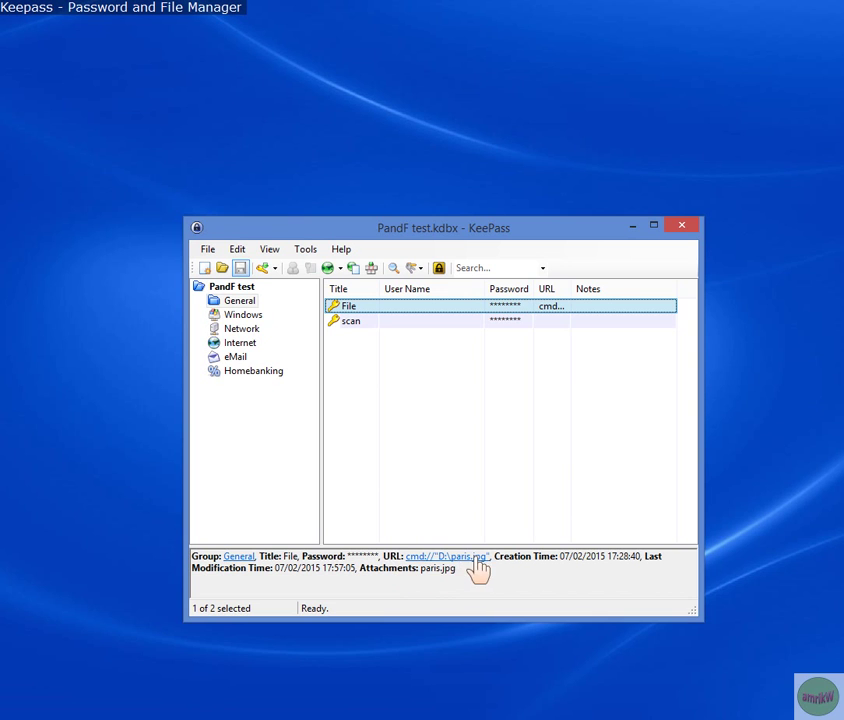
pyautogui.doubleClick(357, 309)
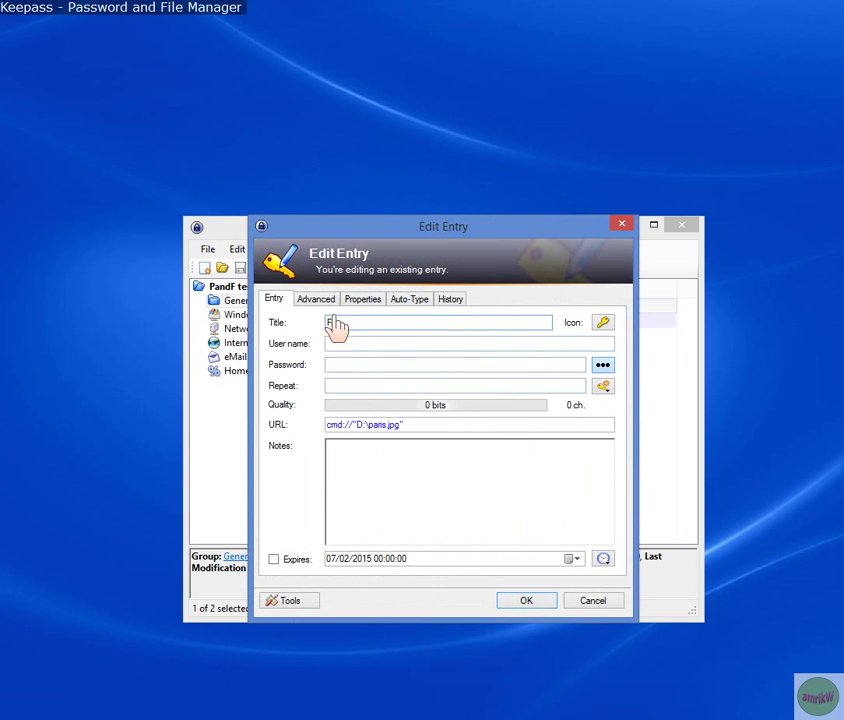
pyautogui.click(545, 600)
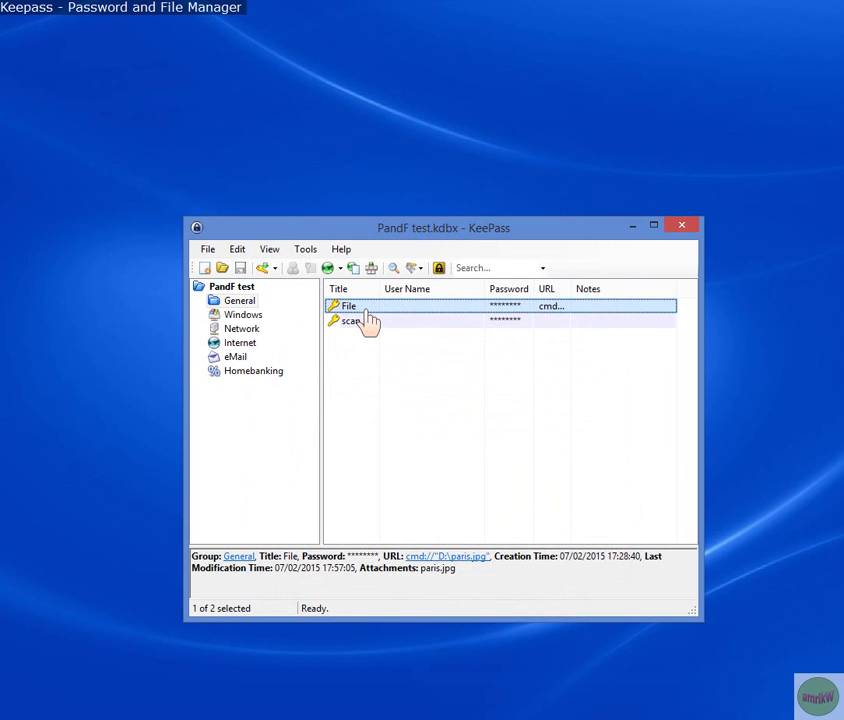
pyautogui.rightClick(366, 311)
pyautogui.moveTo(390, 369)
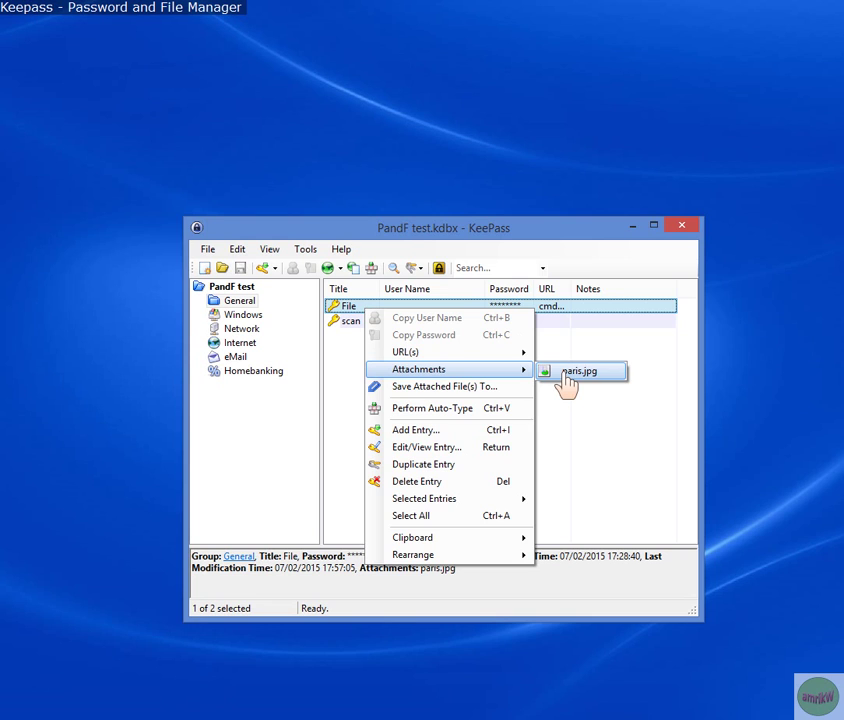
pyautogui.click(438, 390)
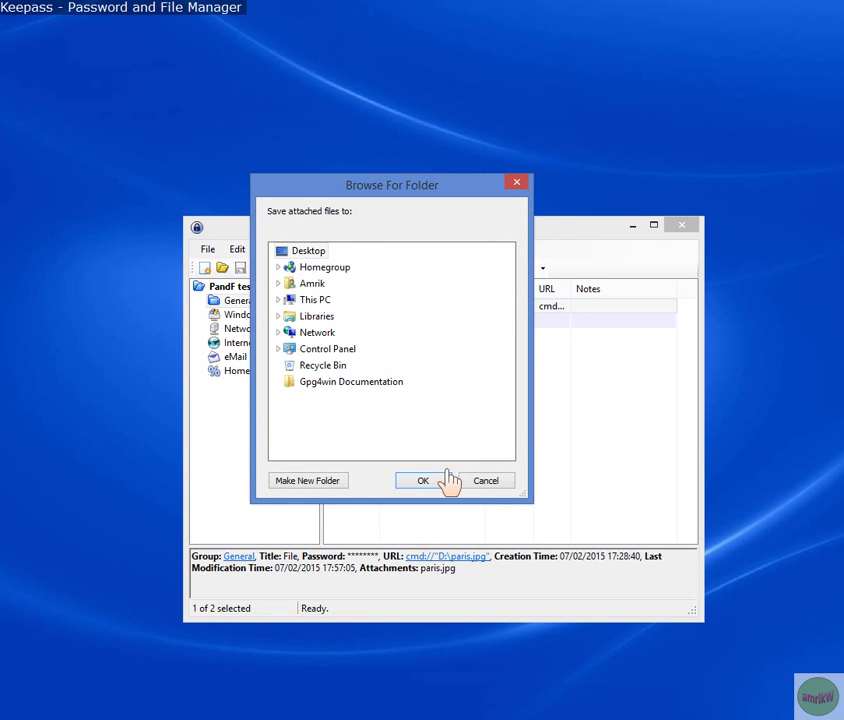
pyautogui.click(486, 480)
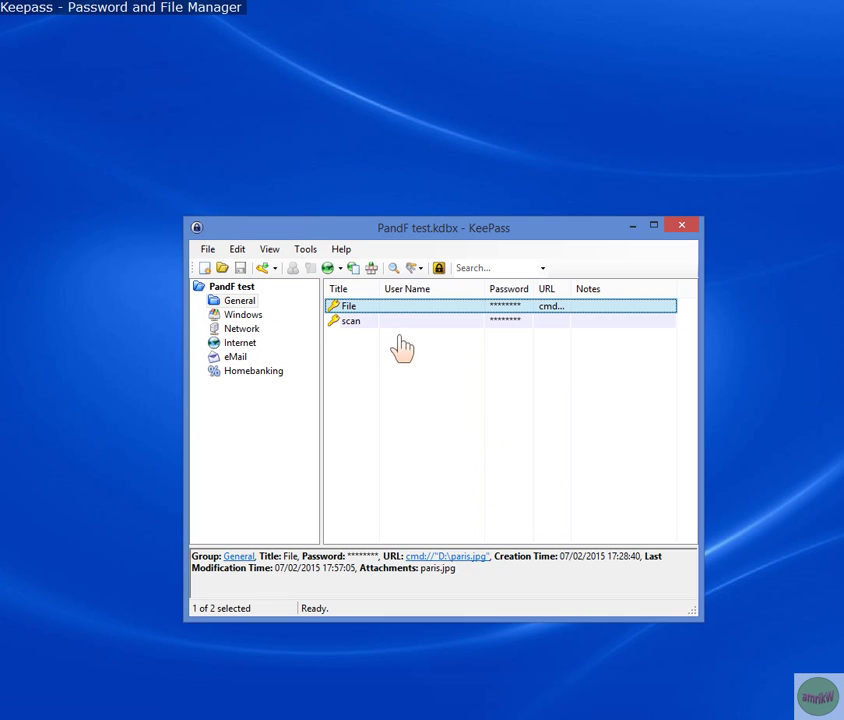
pyautogui.rightClick(358, 309)
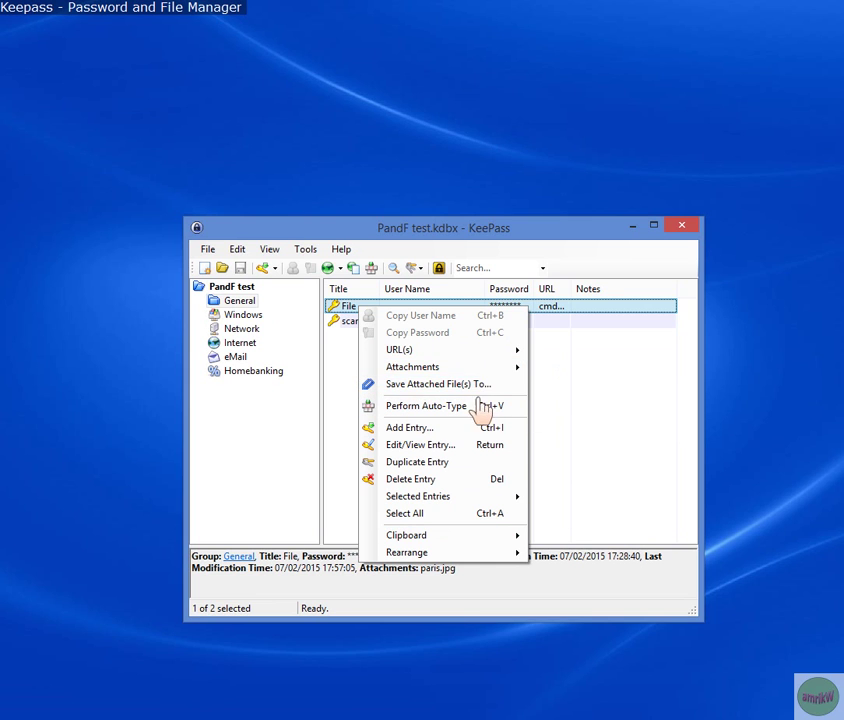
pyautogui.moveTo(490, 367)
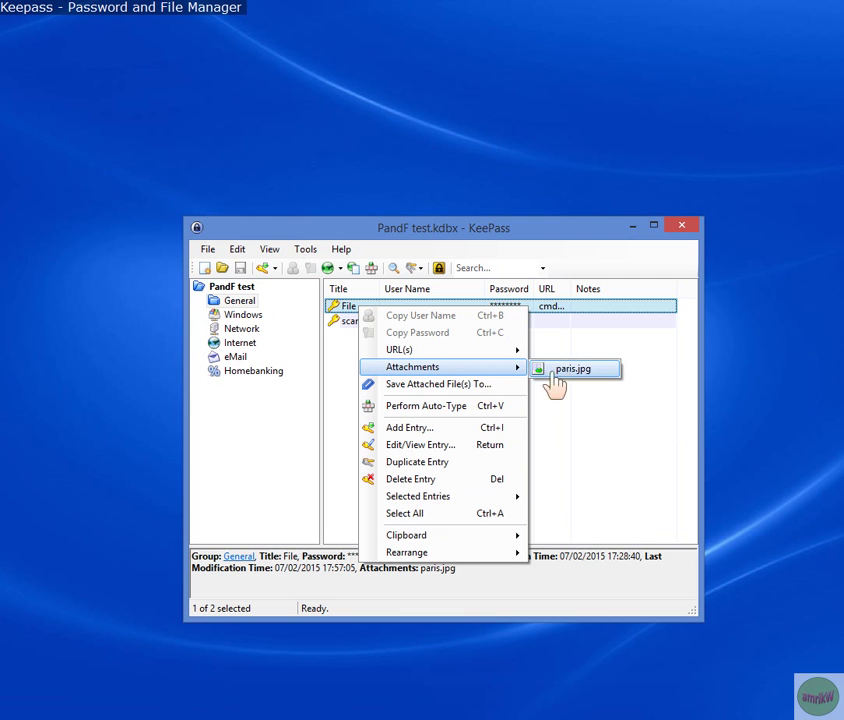
pyautogui.click(564, 370)
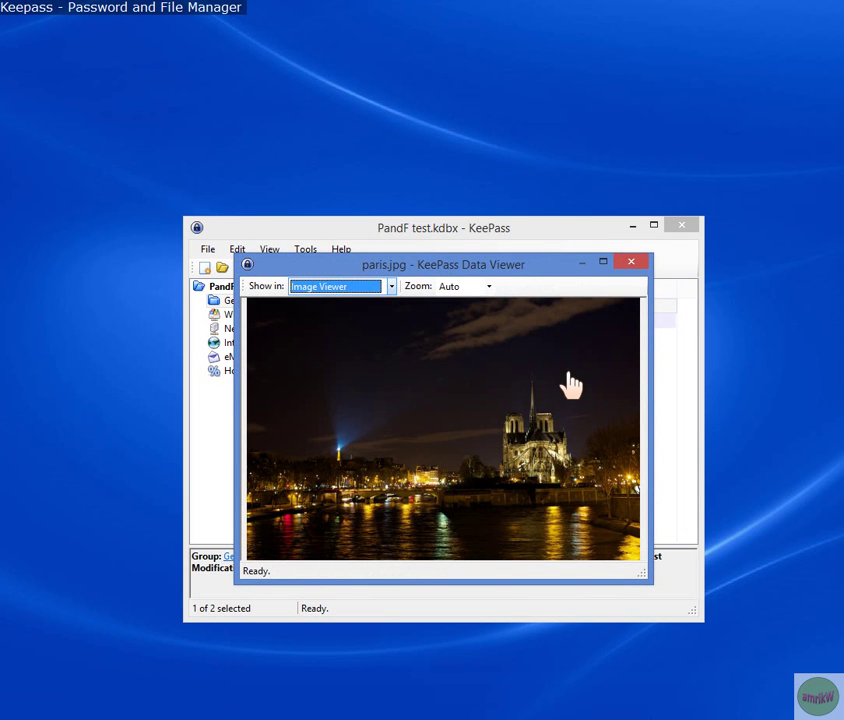
pyautogui.click(632, 264)
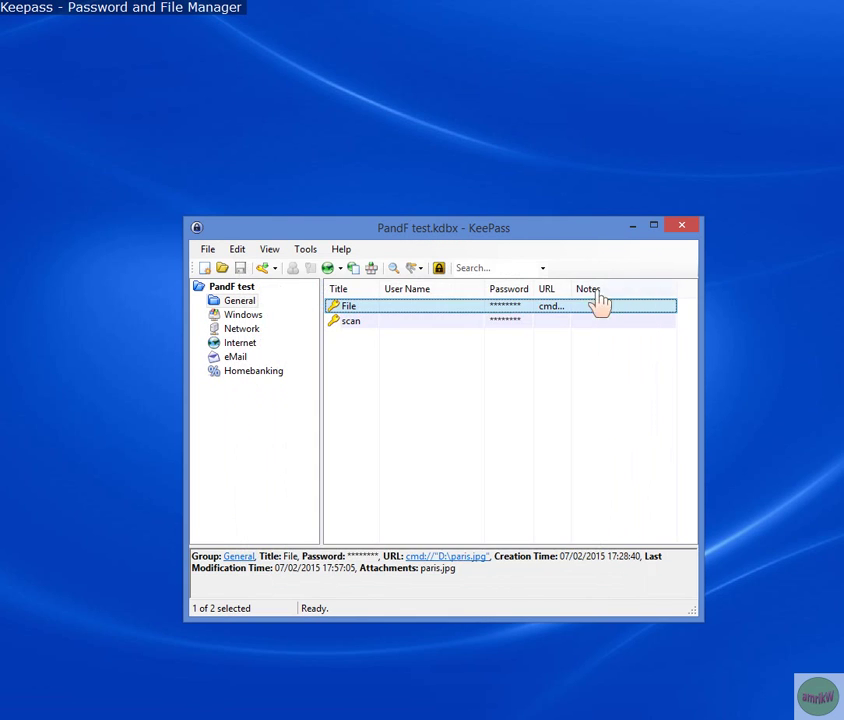
# - Open the File entry's editor and delete the paris.jpg link from its URL field
pyautogui.rightClick(357, 307)
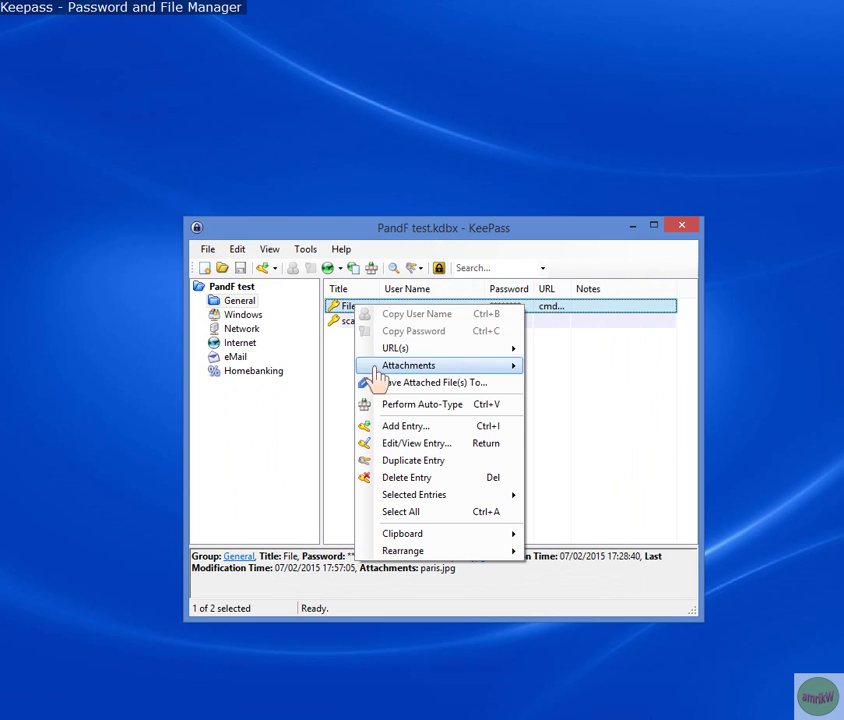
pyautogui.click(397, 446)
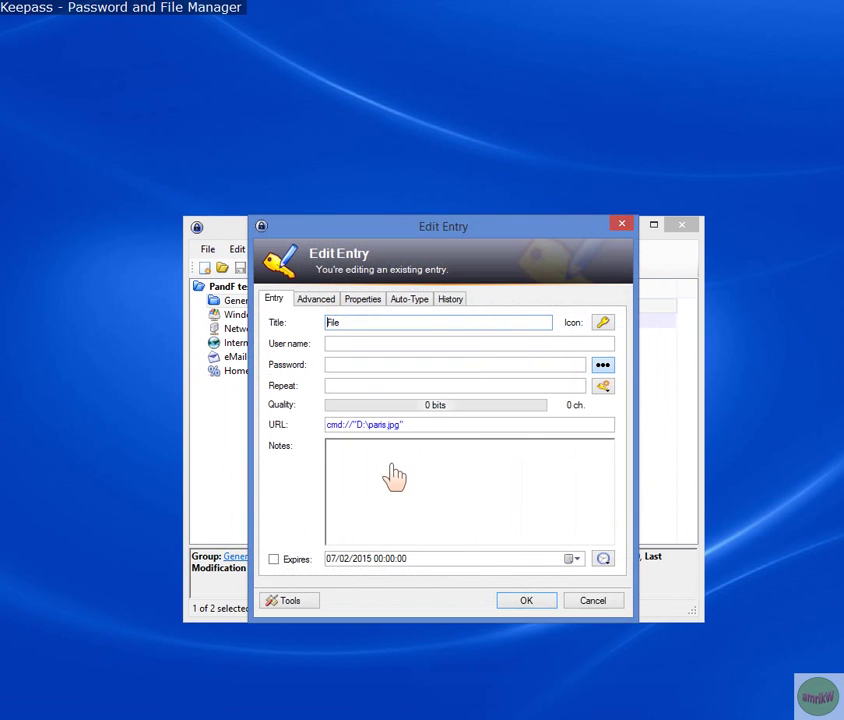
pyautogui.click(412, 428)
pyautogui.moveTo(411, 430); pyautogui.dragTo(302, 456)
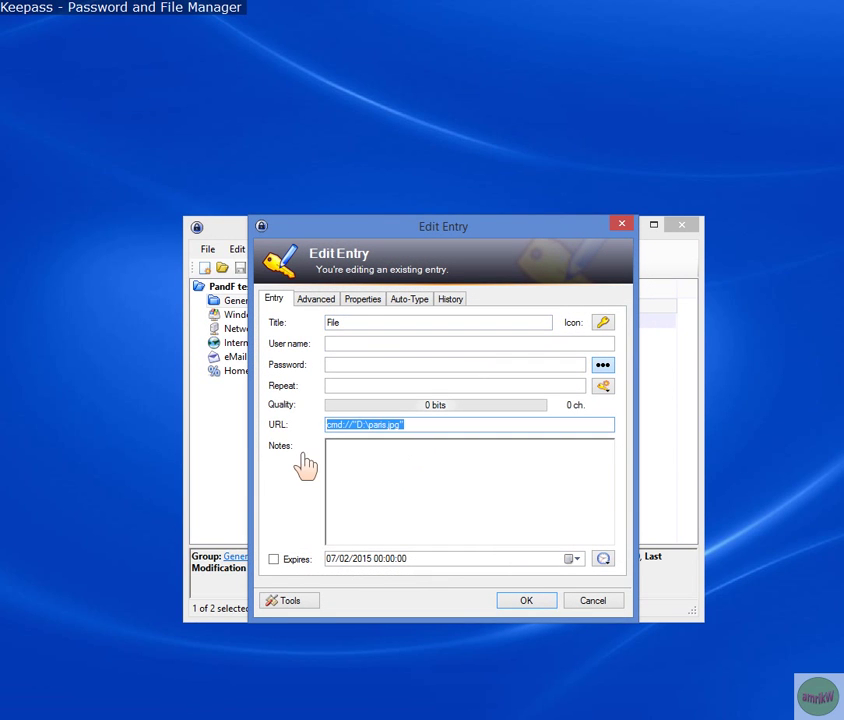
pyautogui.press('Delete')
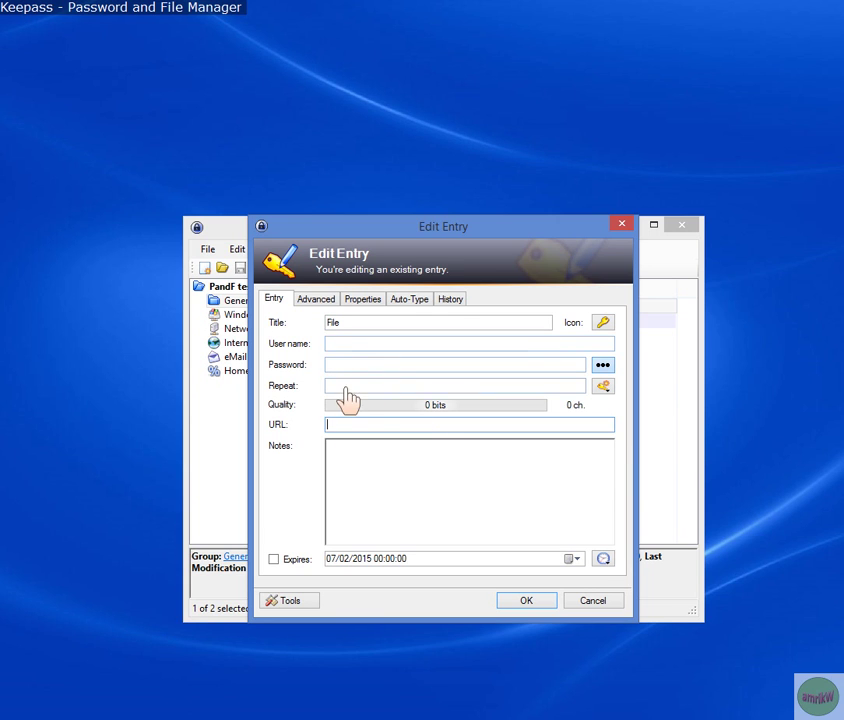
# - Attach squirrel.jpg from DATA (D:) to the File entry beside paris.jpg
pyautogui.click(314, 312)
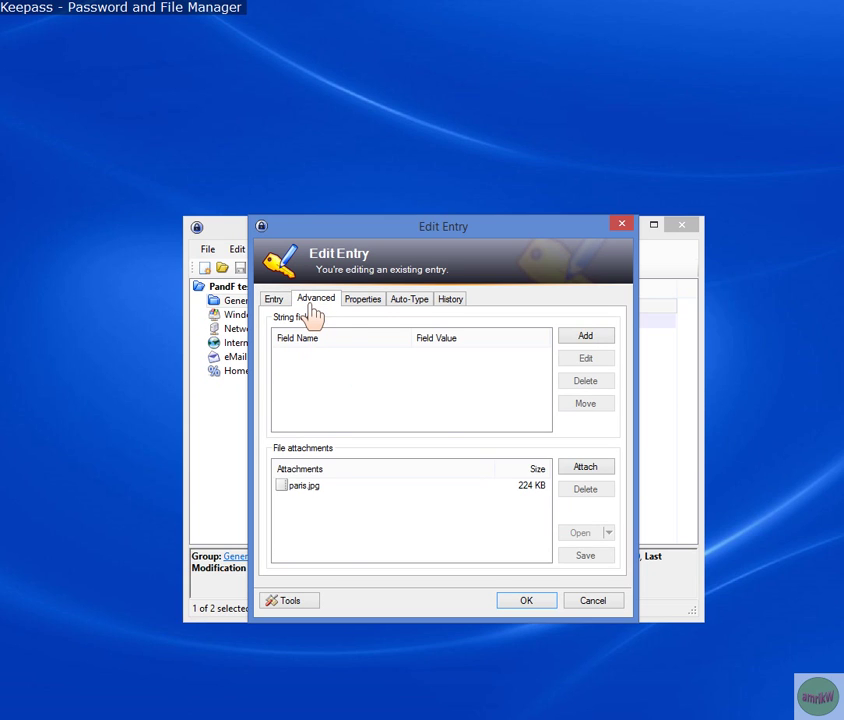
pyautogui.click(313, 490)
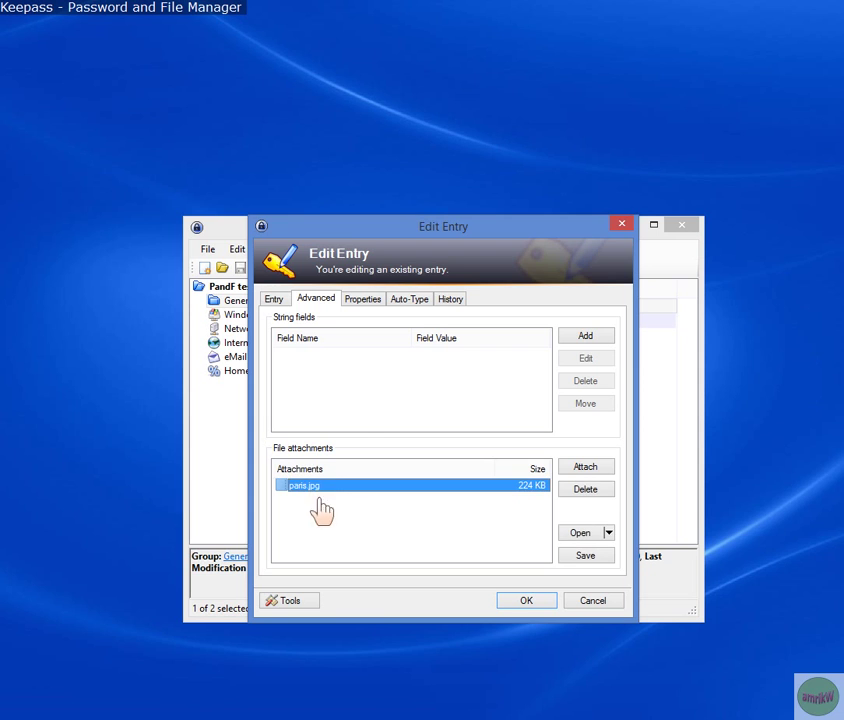
pyautogui.click(585, 472)
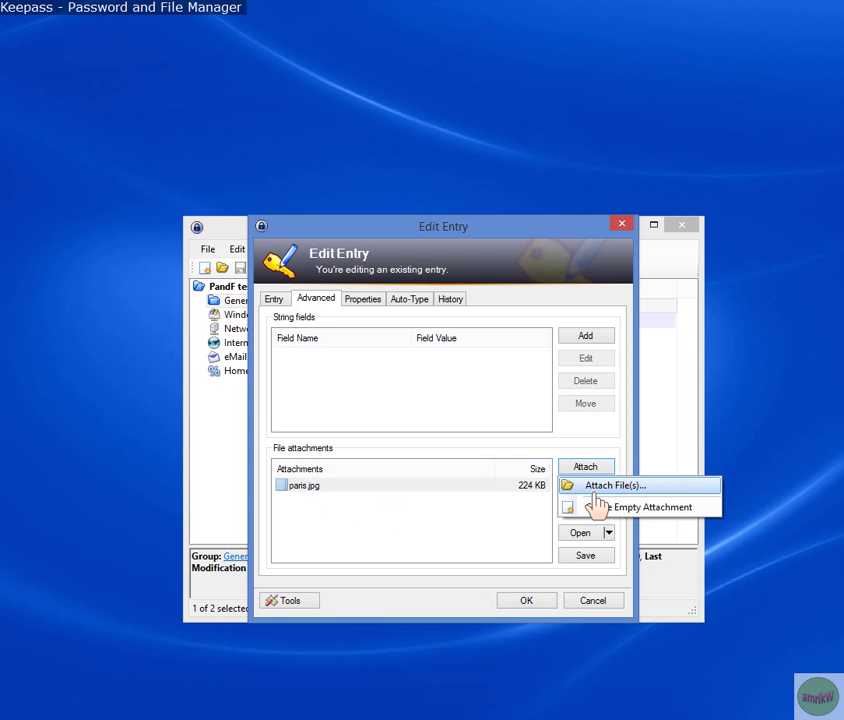
pyautogui.click(597, 492)
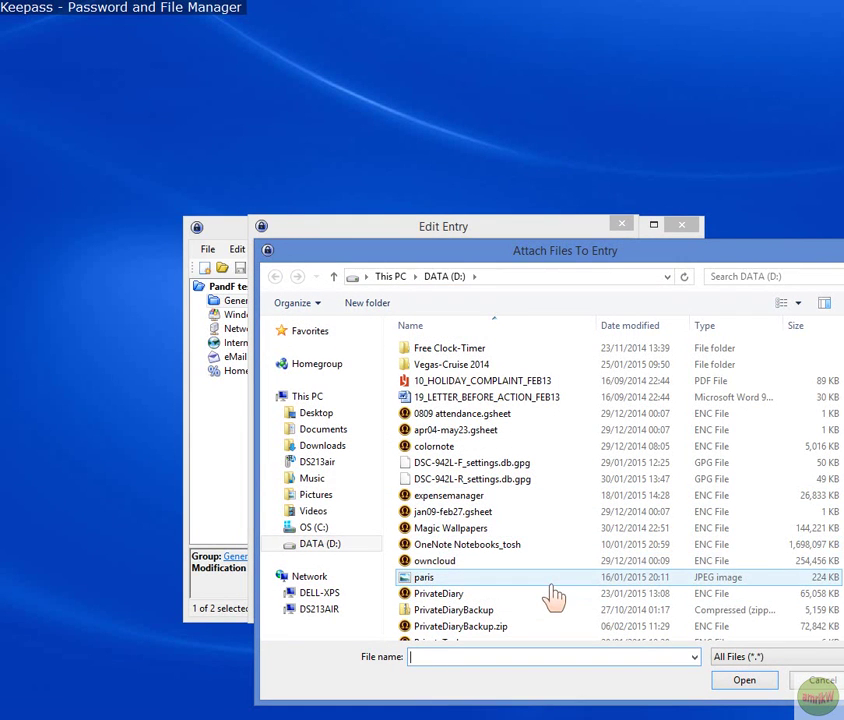
pyautogui.scroll(-5, 578, 600)
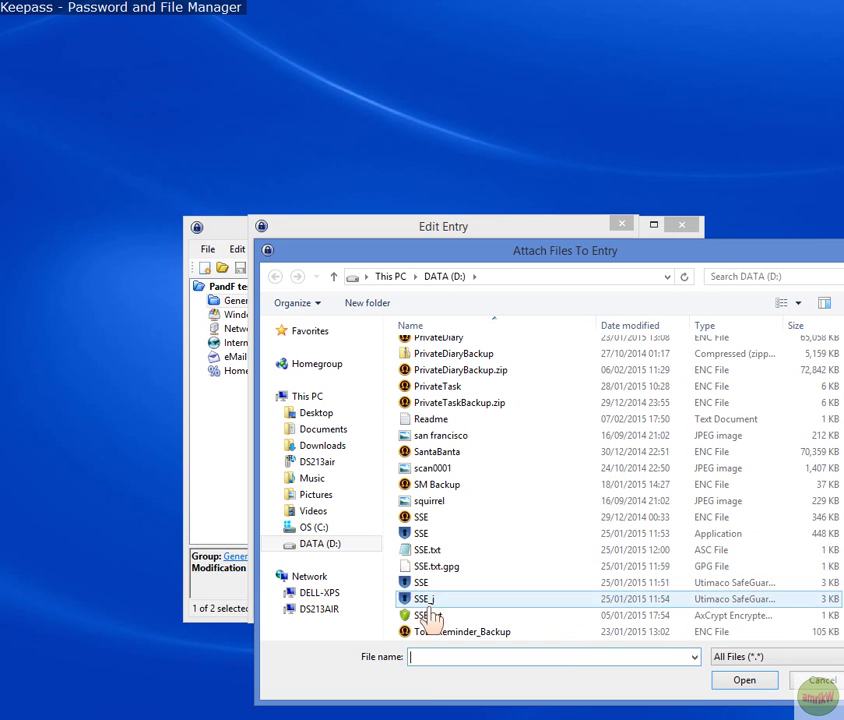
pyautogui.click(530, 501)
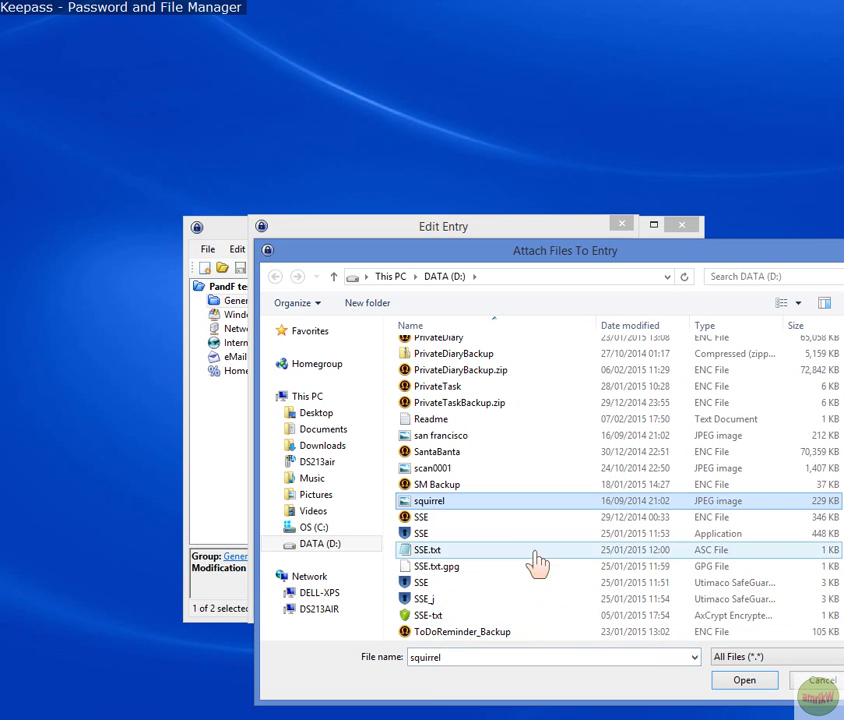
pyautogui.click(740, 684)
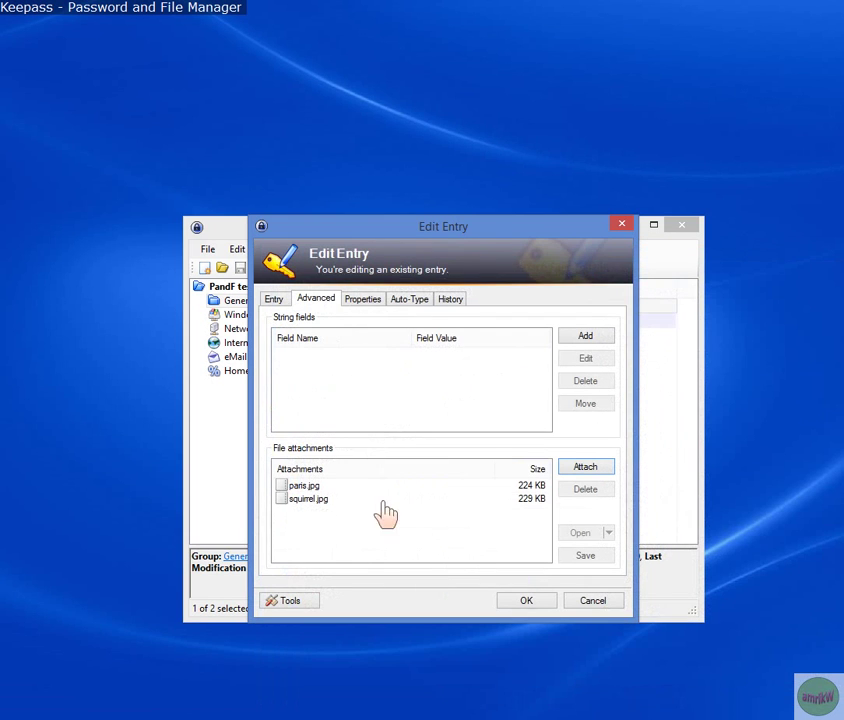
pyautogui.click(305, 486)
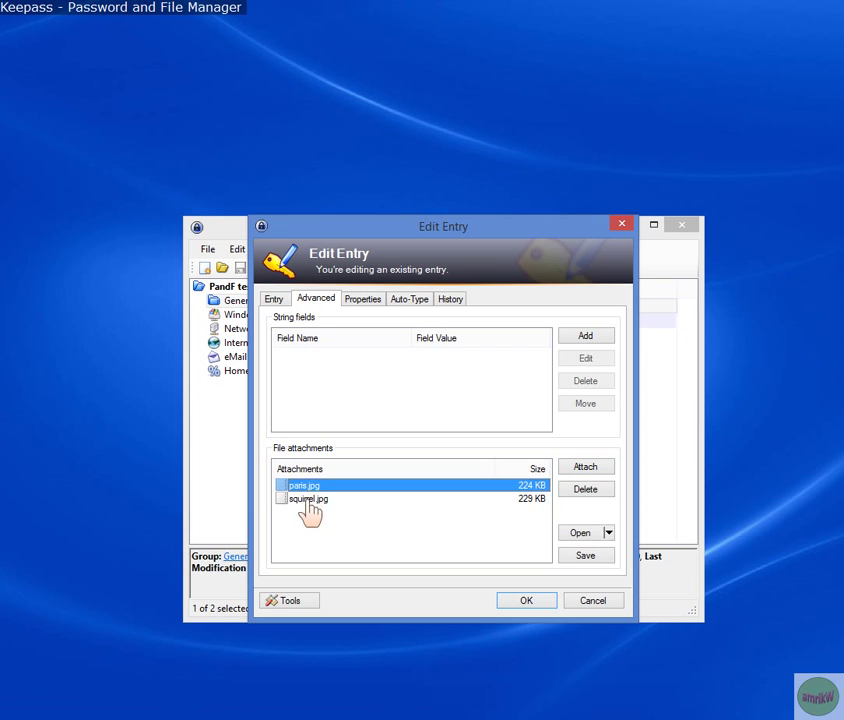
pyautogui.click(310, 498)
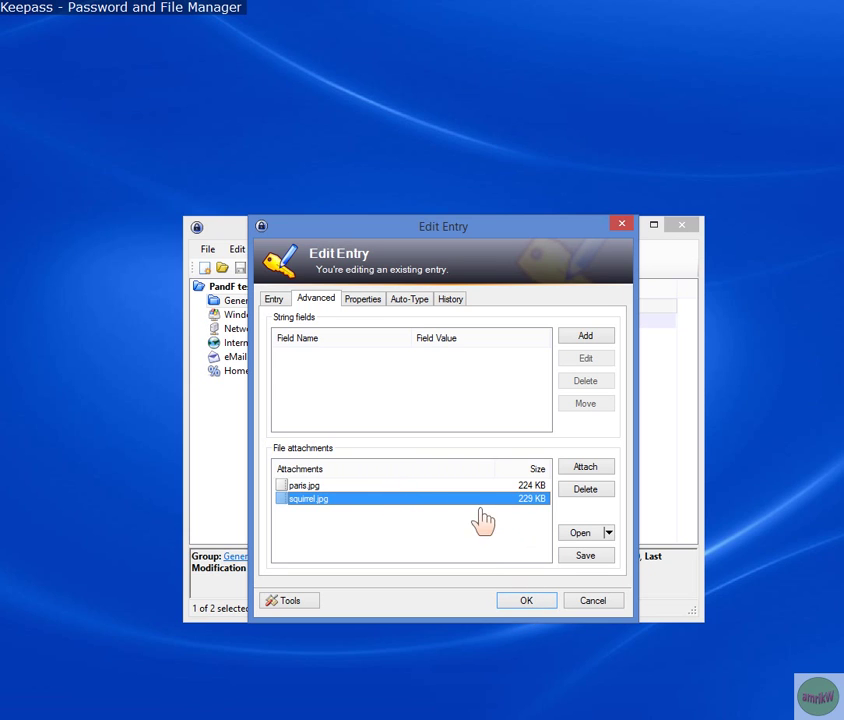
# - Close the entry editor, save the database, and review the File entry's attachments
pyautogui.click(522, 603)
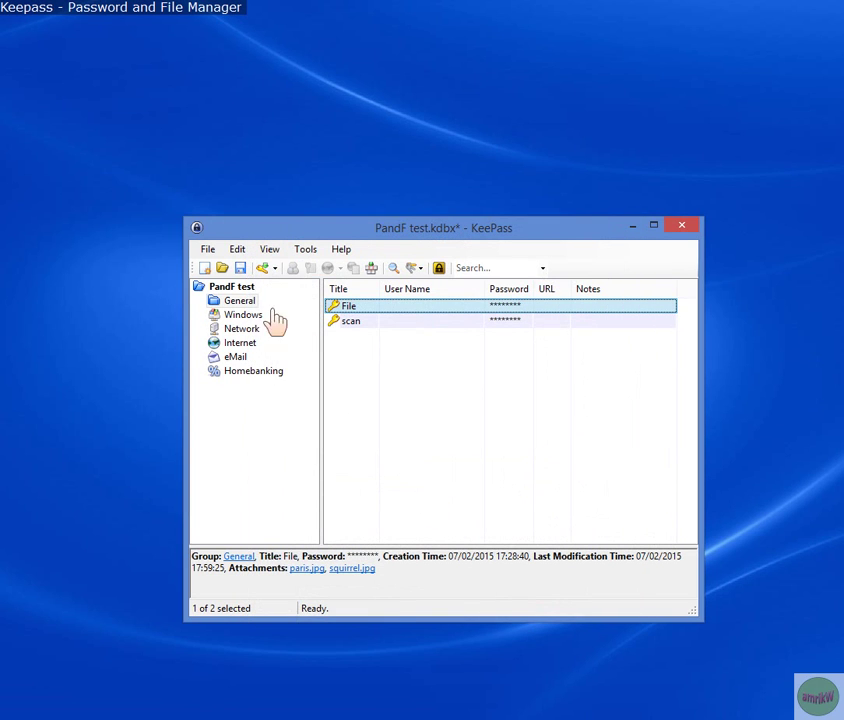
pyautogui.click(241, 272)
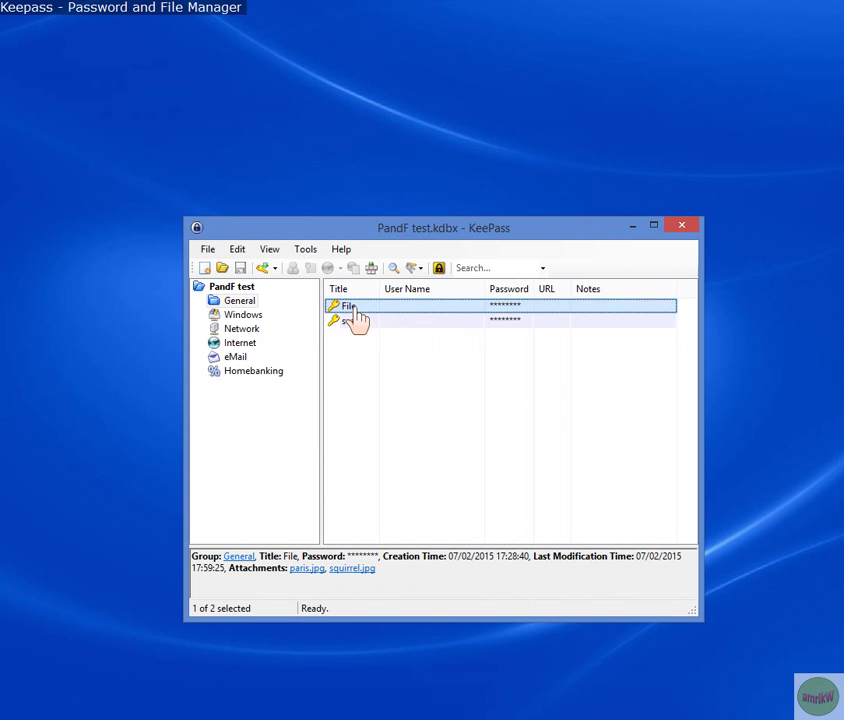
pyautogui.rightClick(352, 307)
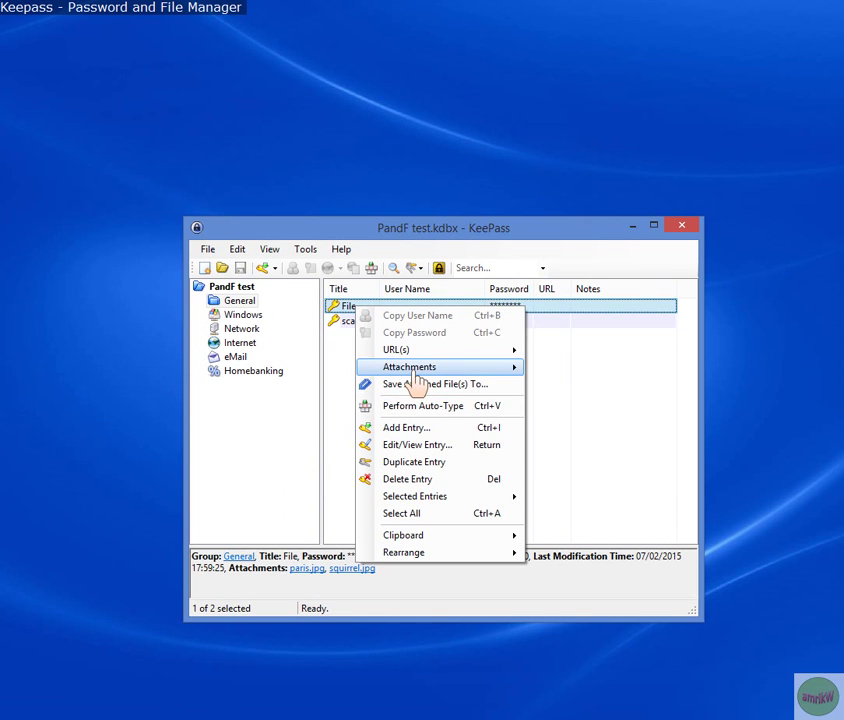
pyautogui.moveTo(416, 370)
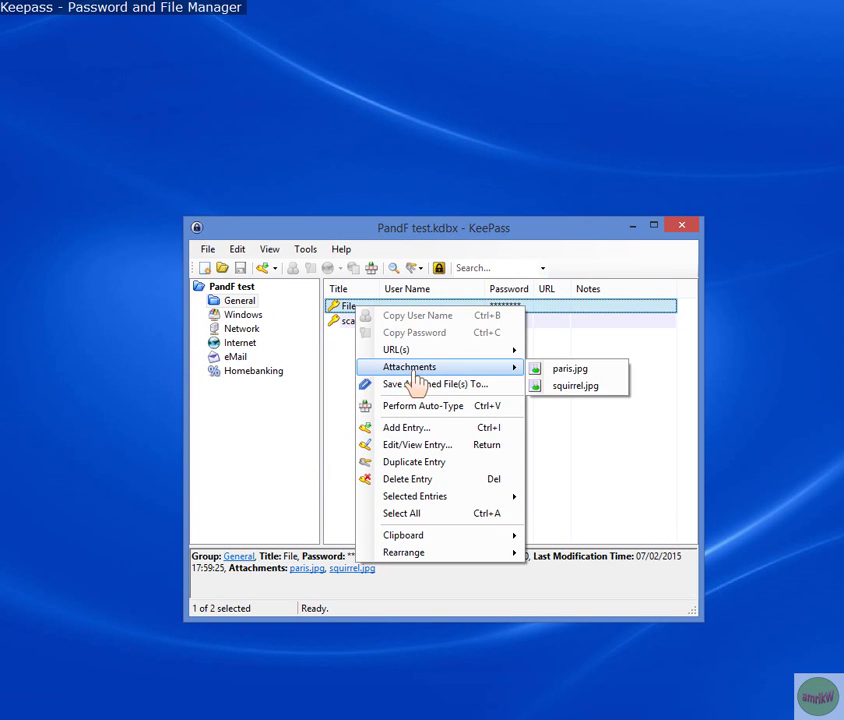
pyautogui.click(546, 411)
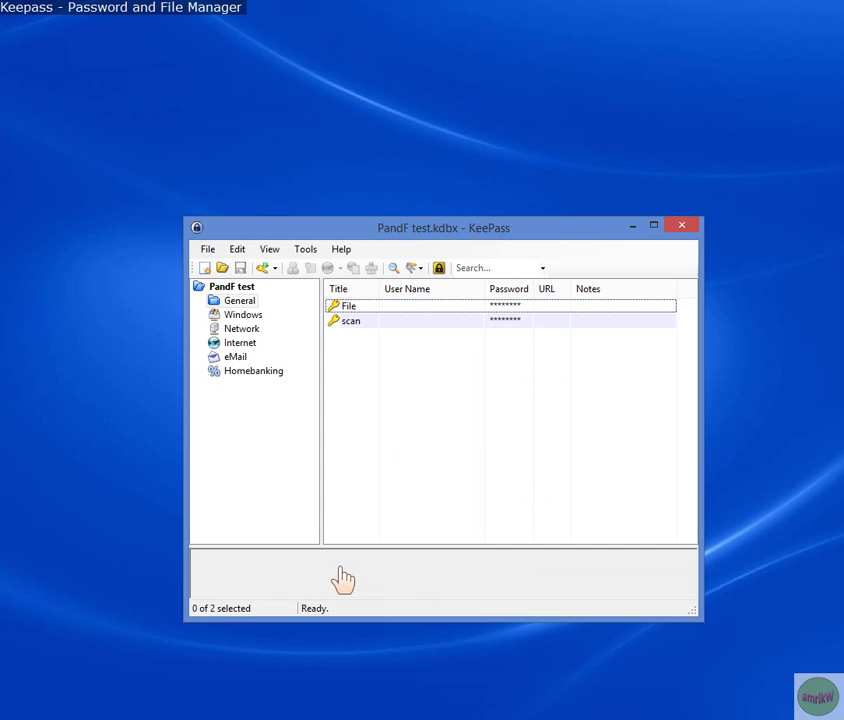
pyautogui.click(371, 307)
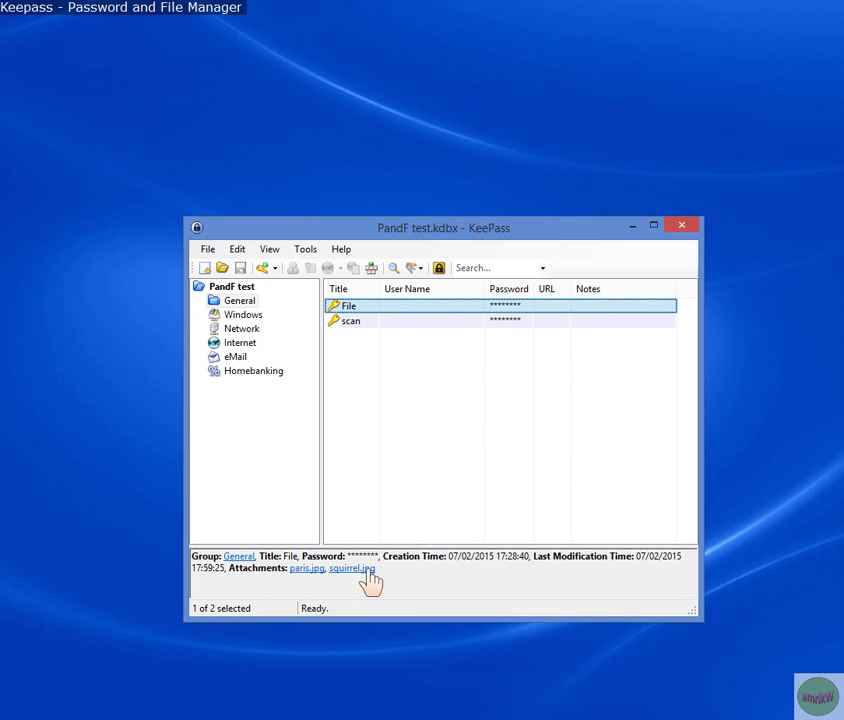
# - Open squirrel.jpg in the Data Viewer, maximizing and then restoring the window
pyautogui.click(347, 572)
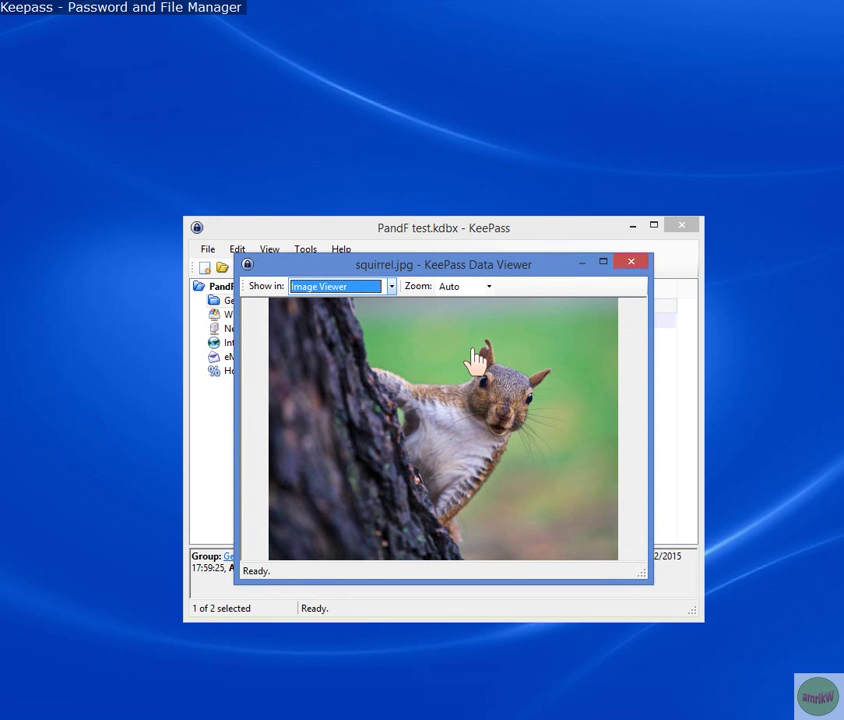
pyautogui.click(603, 264)
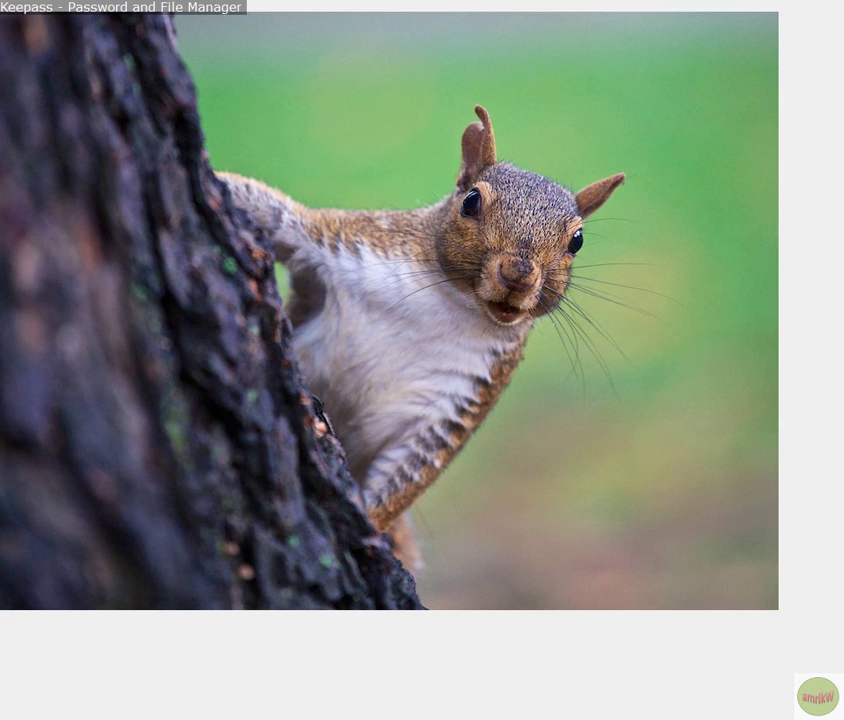
pyautogui.press('super+Down')
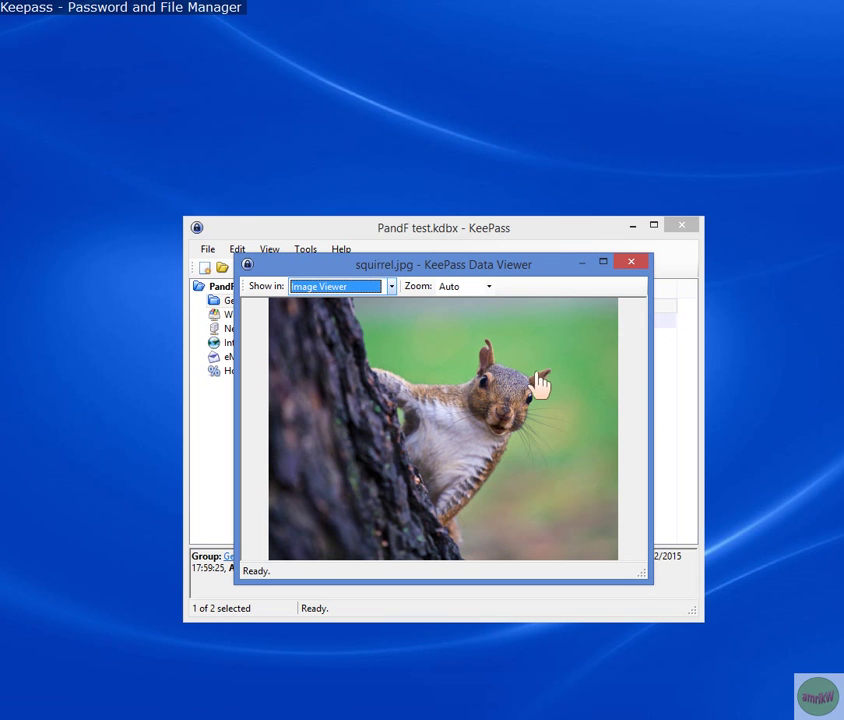
pyautogui.click(392, 288)
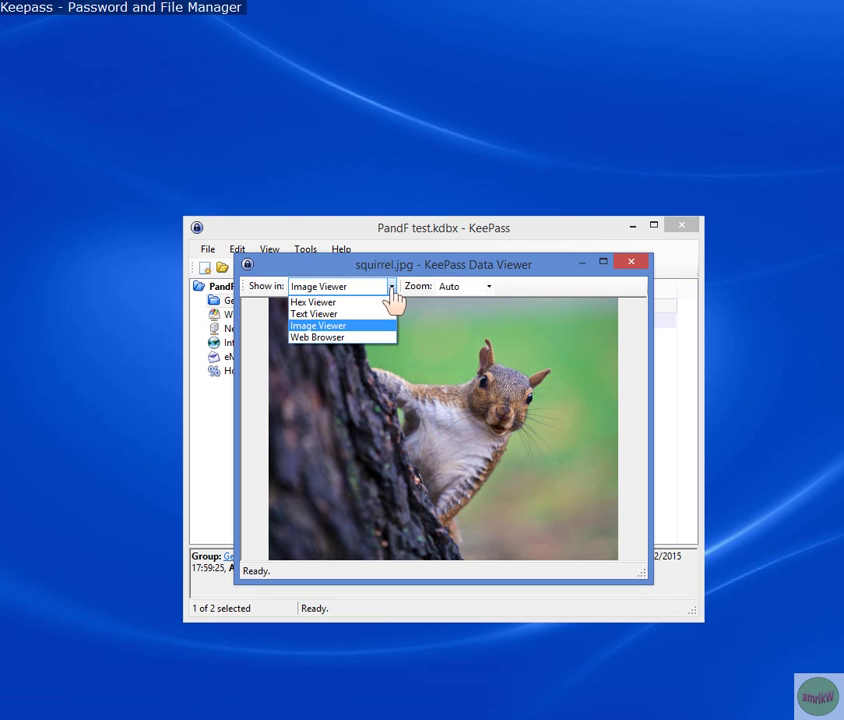
# - Show squirrel.jpg in Web Browser, Text Viewer, Hex Viewer, then Image Viewer, and close the viewer
pyautogui.click(316, 328)
pyautogui.press('Down')
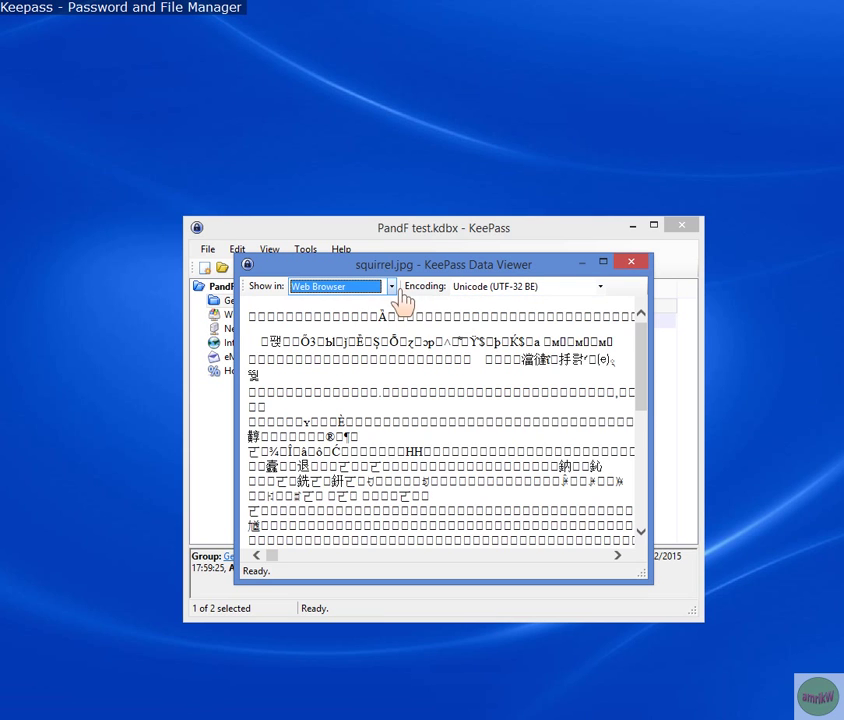
pyautogui.click(391, 287)
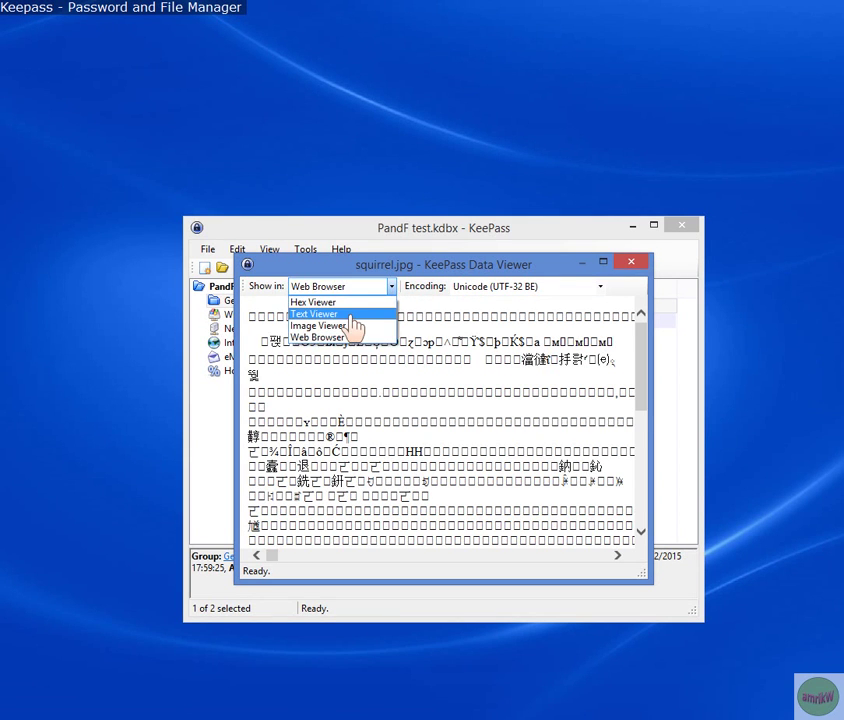
pyautogui.click(352, 316)
pyautogui.click(390, 292)
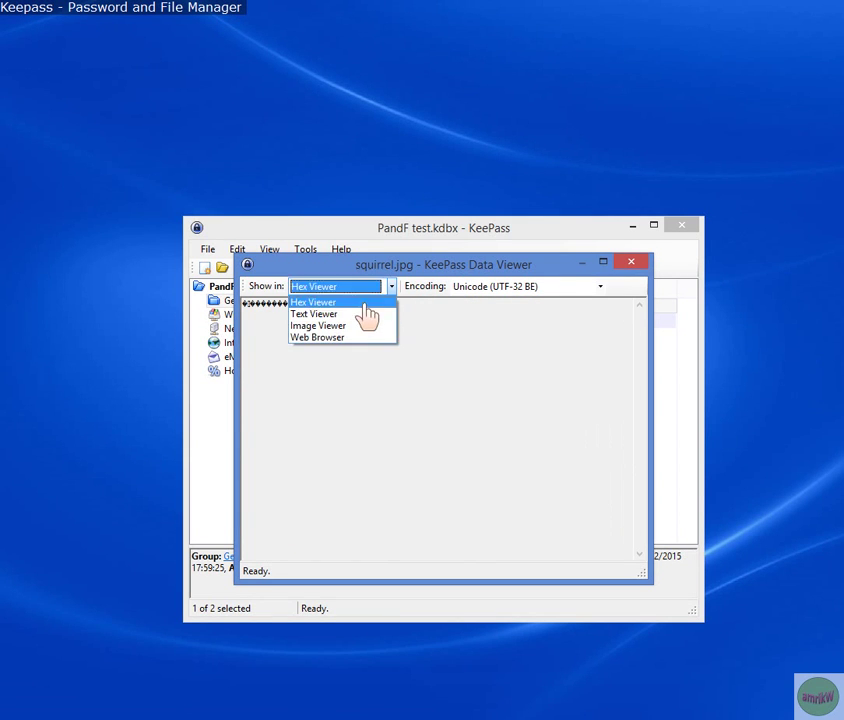
pyautogui.click(367, 305)
pyautogui.click(392, 289)
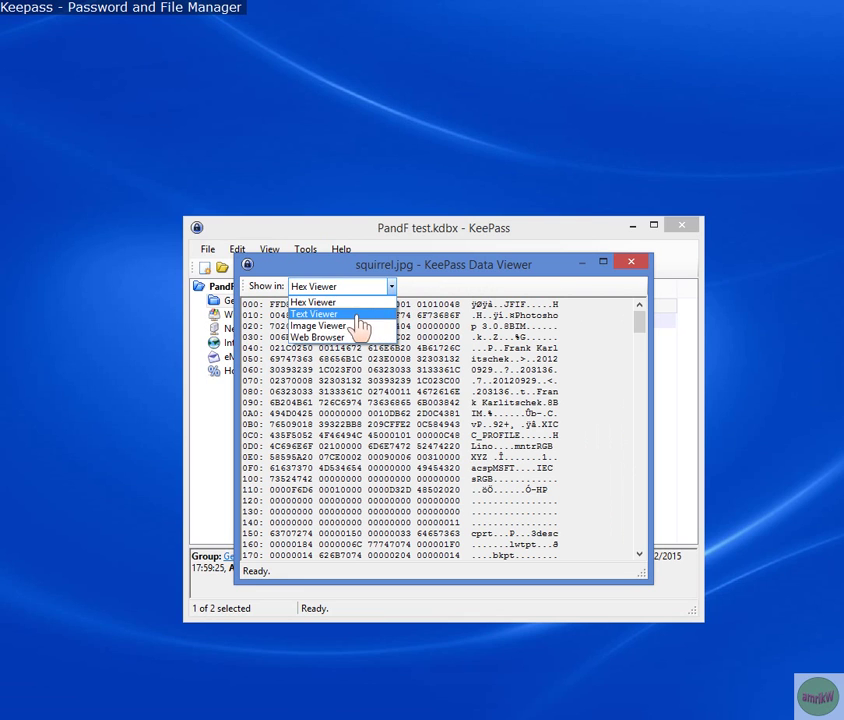
pyautogui.click(348, 332)
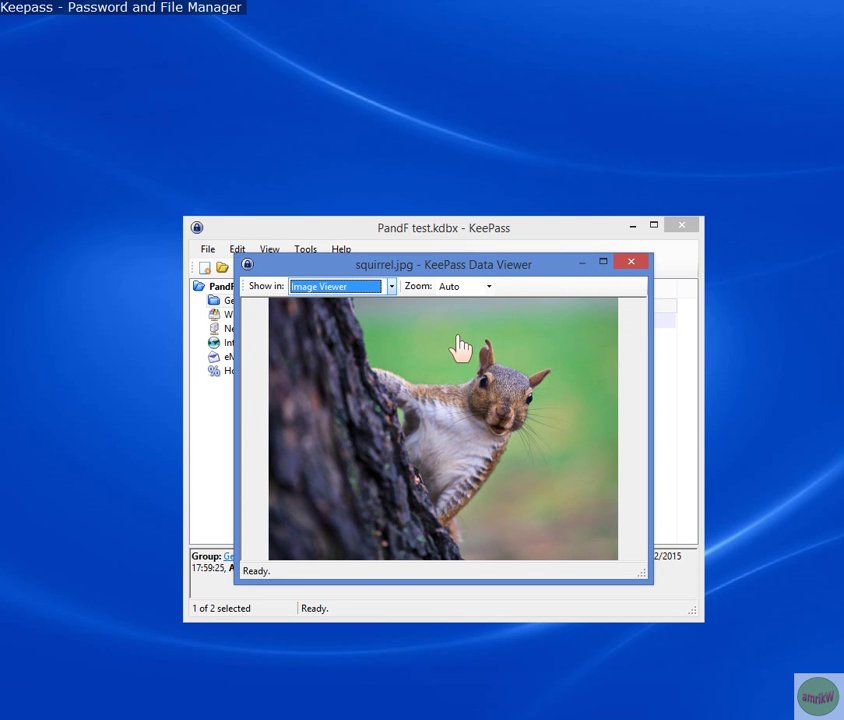
pyautogui.click(632, 266)
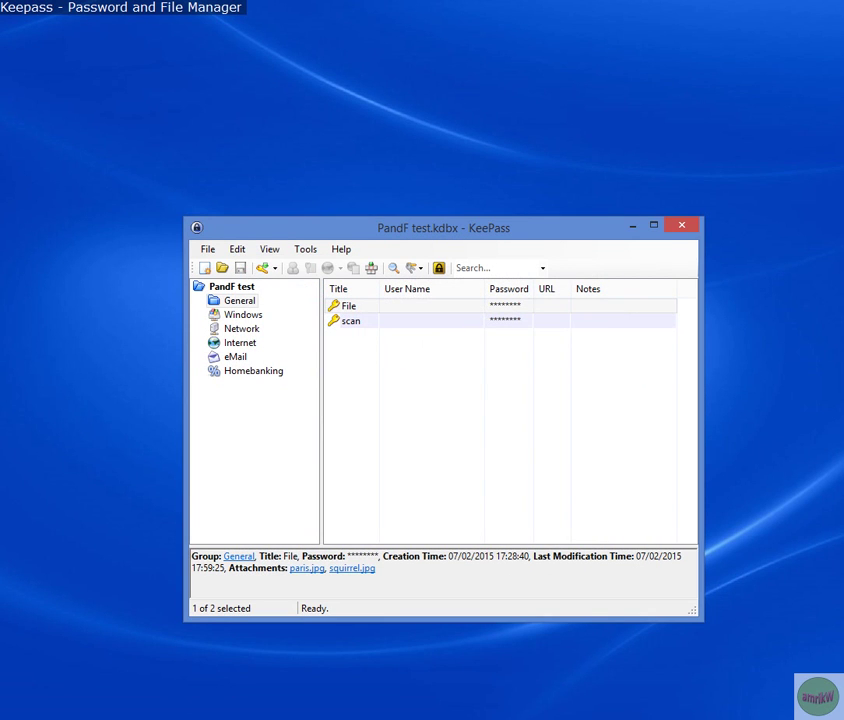
# - Delete the original squirrel.jpg from DATA (D:) and reselect the File entry in KeePass
pyautogui.hotkey('alt', 'Tab')
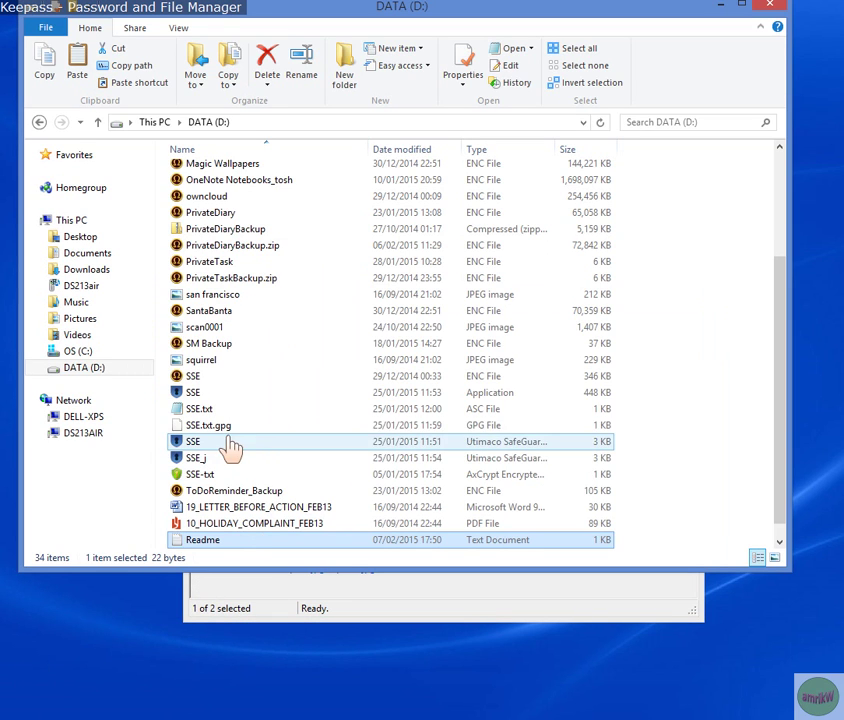
pyautogui.scroll(-1, 253, 475)
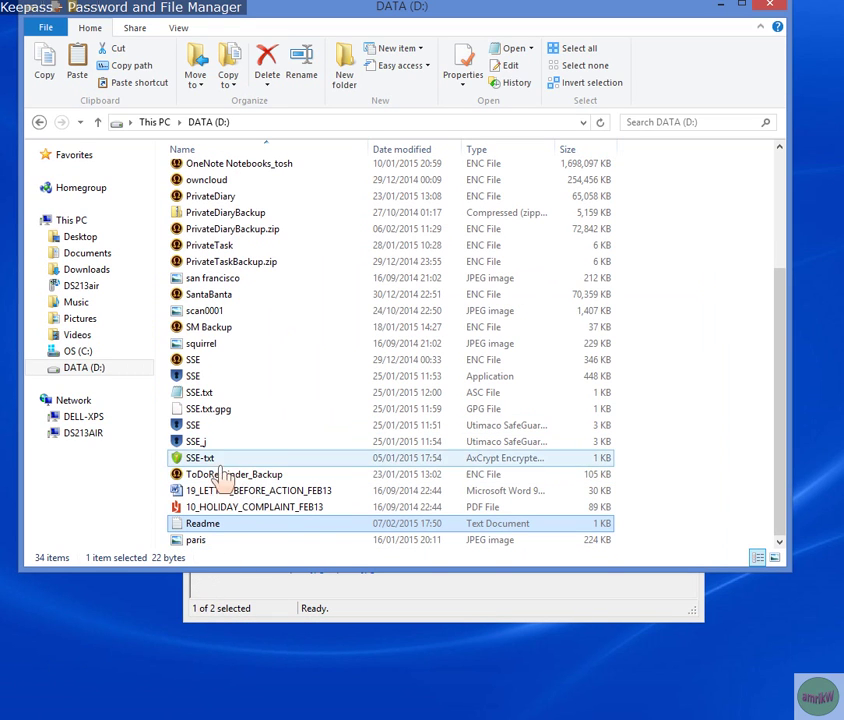
pyautogui.scroll(1, 222, 390)
pyautogui.scroll(-1, 222, 380)
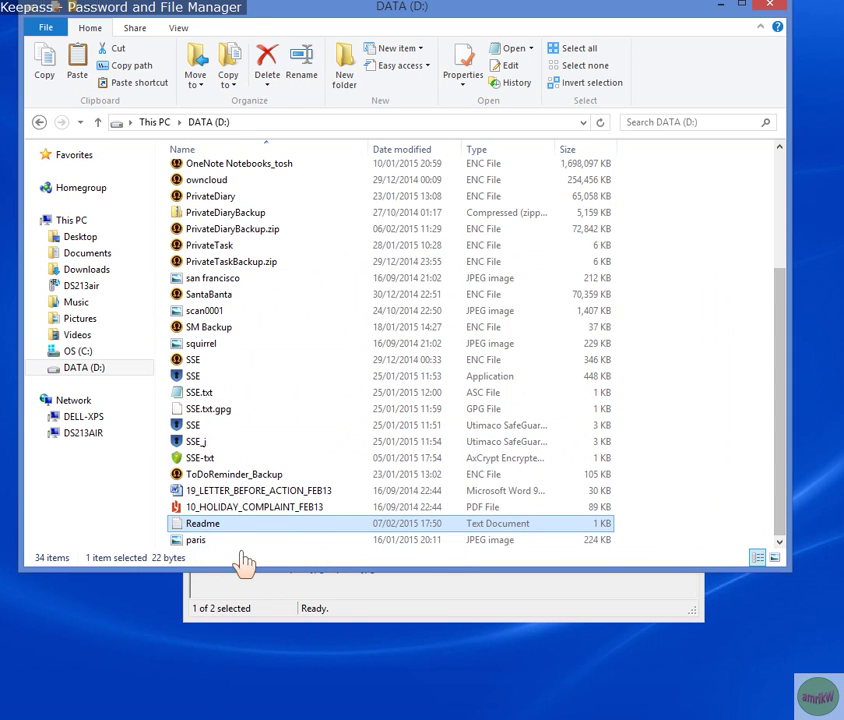
pyautogui.scroll(1, 250, 530)
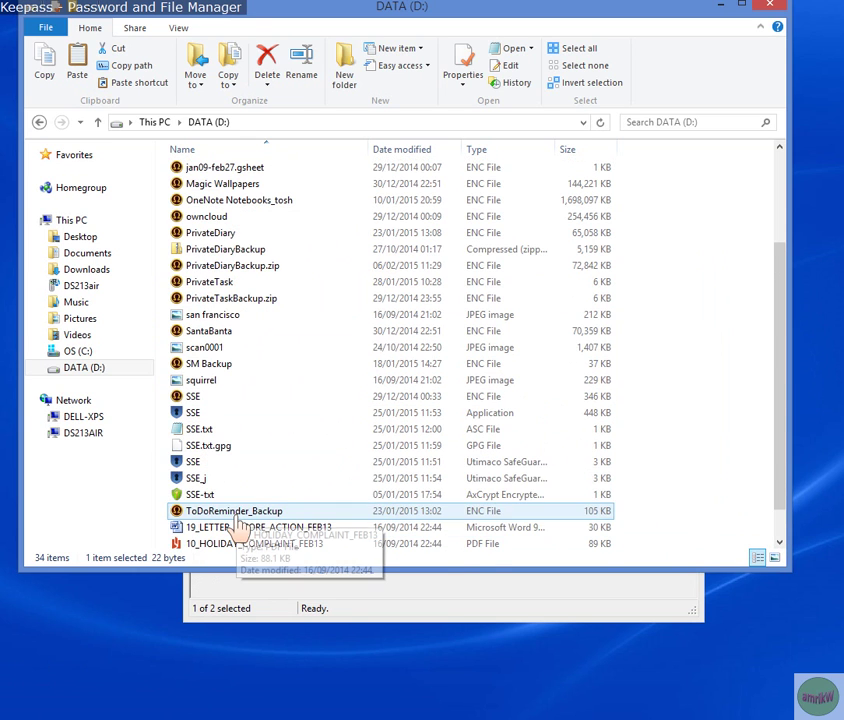
pyautogui.click(192, 381)
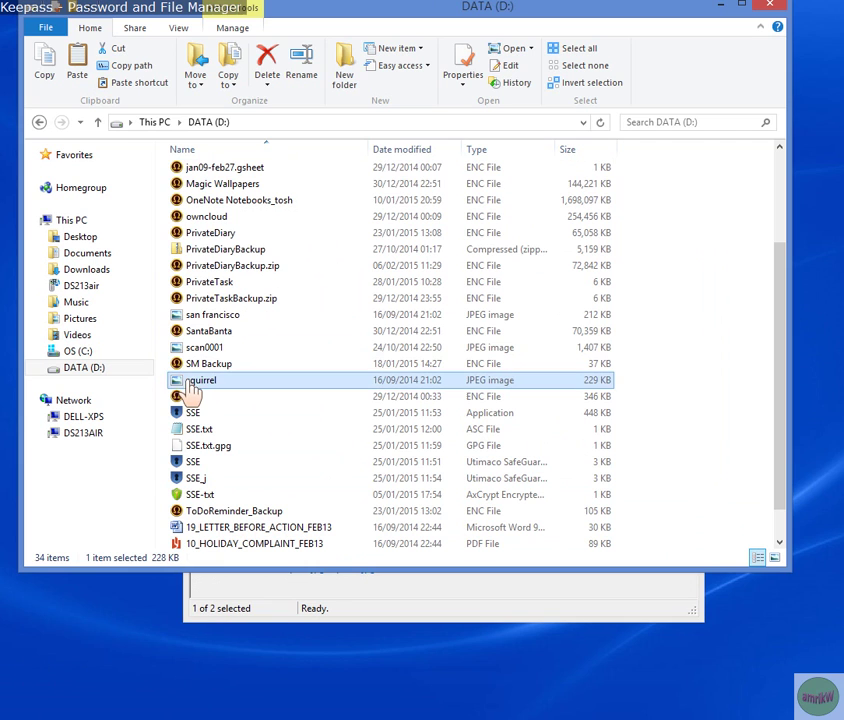
pyautogui.click(267, 66)
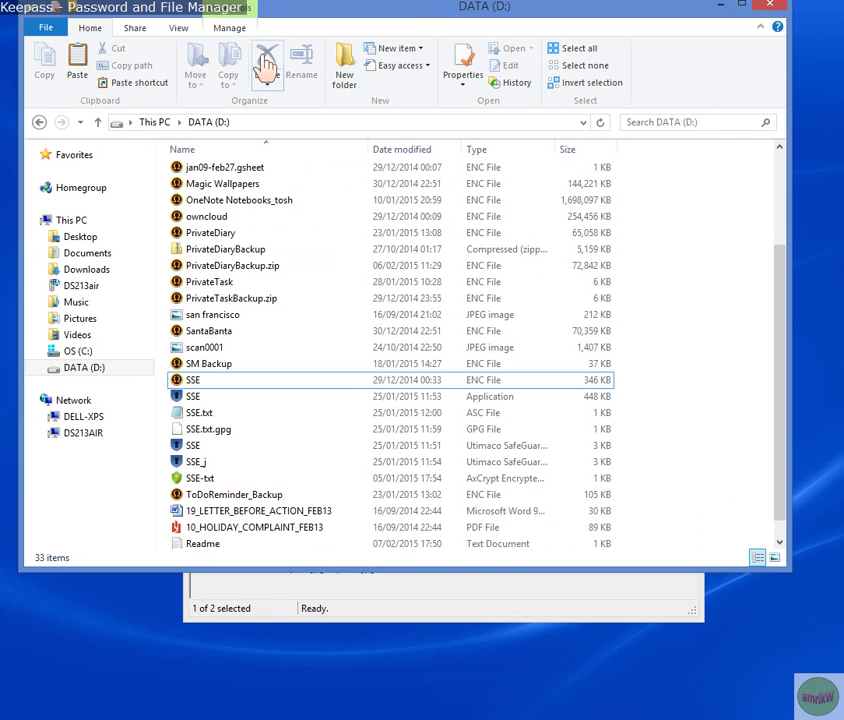
pyautogui.click(720, 6)
pyautogui.click(362, 307)
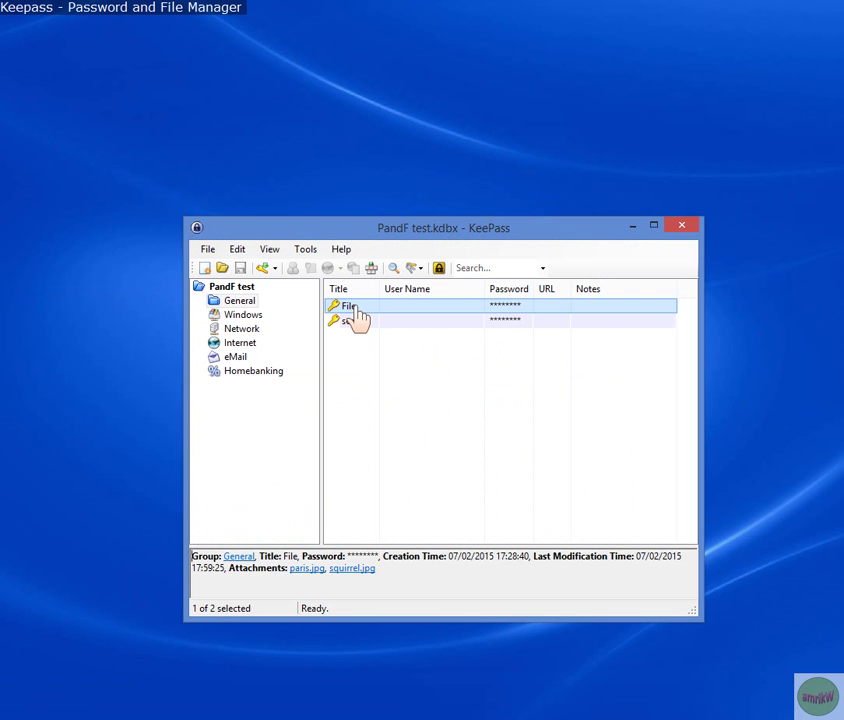
pyautogui.rightClick(357, 308)
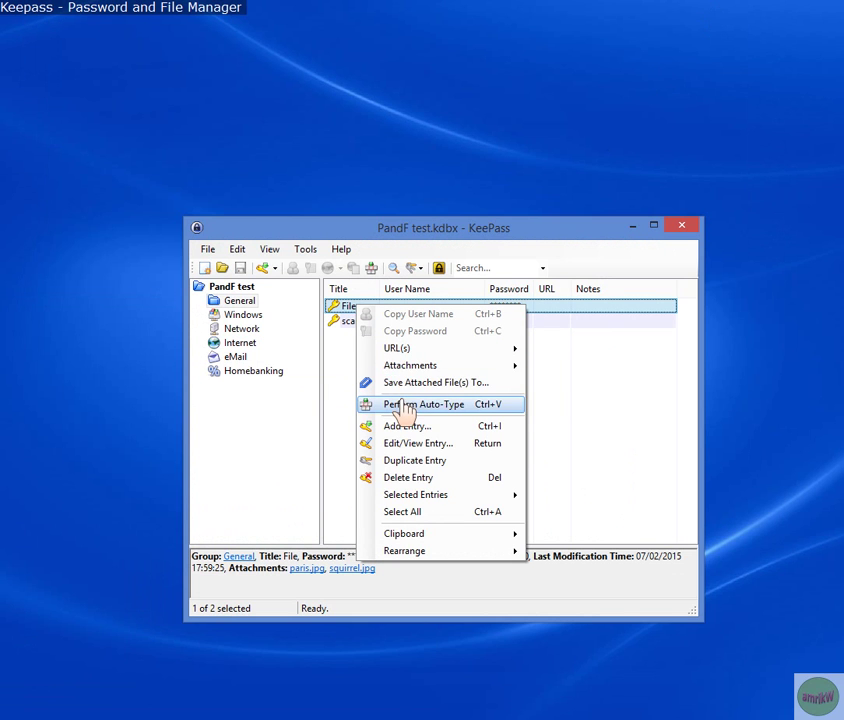
pyautogui.moveTo(440, 368)
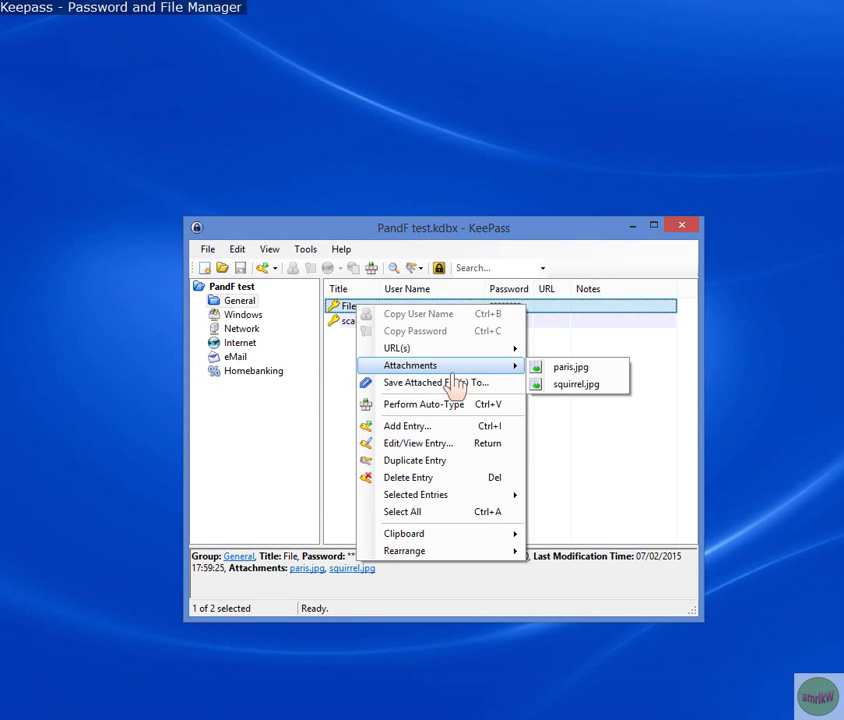
pyautogui.click(567, 387)
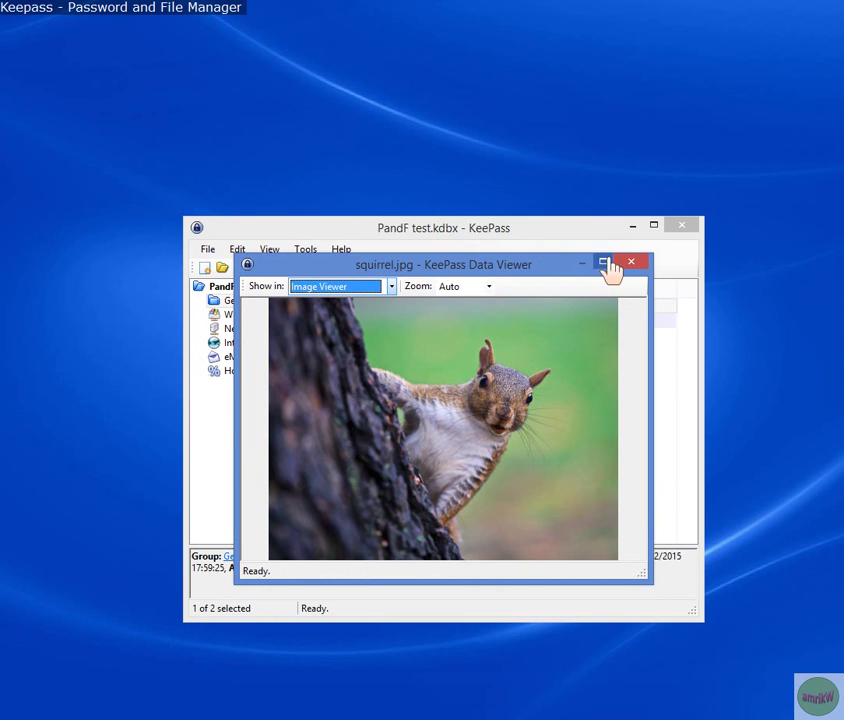
pyautogui.click(604, 265)
pyautogui.click(628, 266)
pyautogui.click(349, 322)
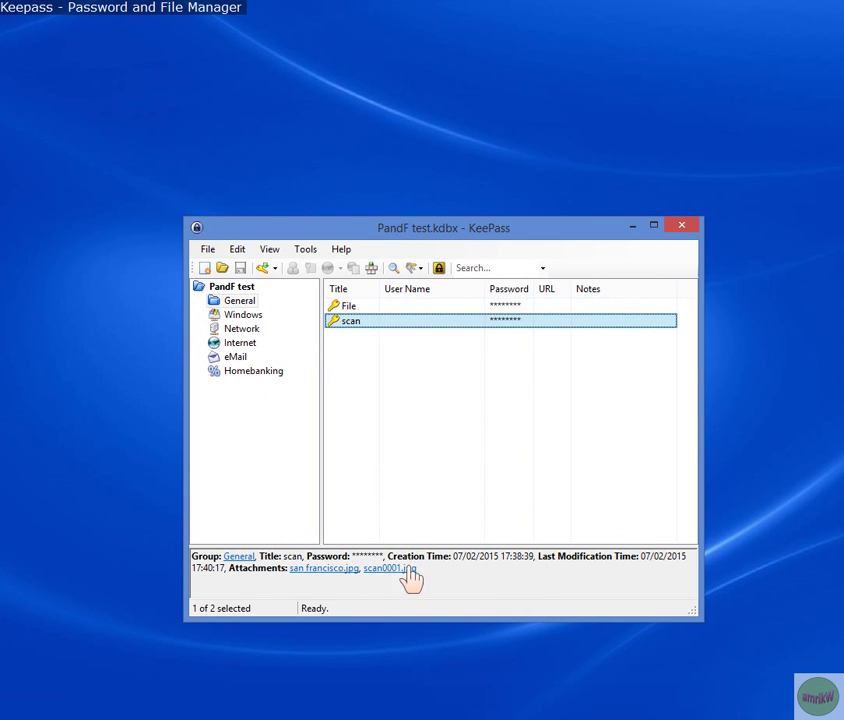
# - Open the scan entry for editing on its Advanced attachments tab
pyautogui.rightClick(356, 323)
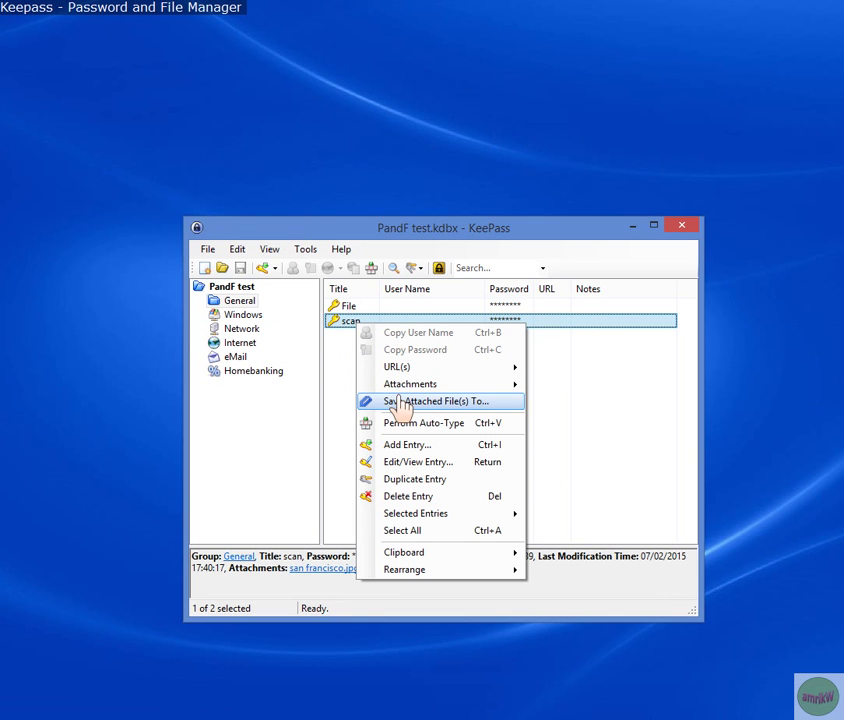
pyautogui.moveTo(410, 390)
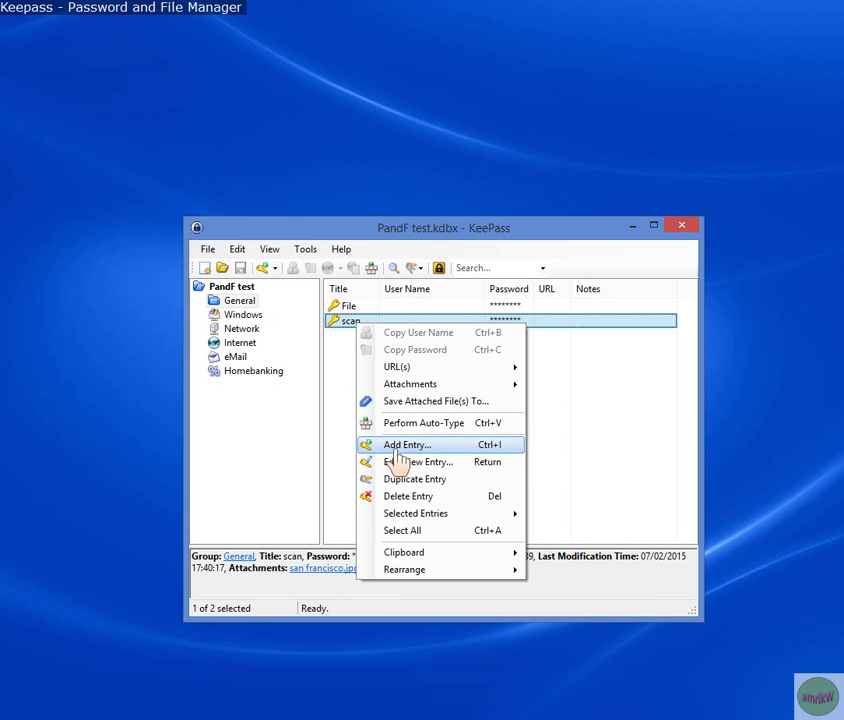
pyautogui.click(370, 472)
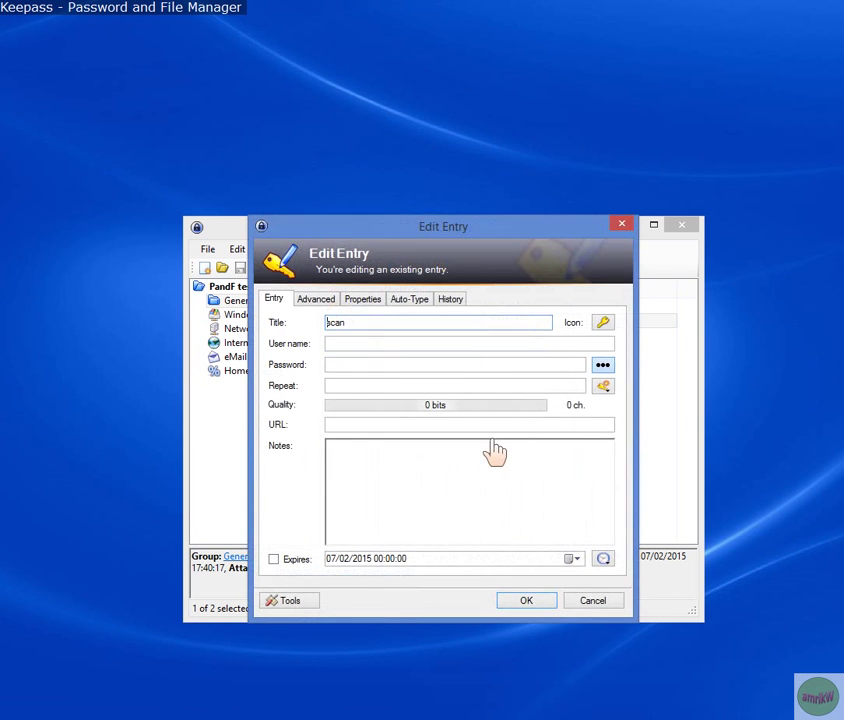
pyautogui.click(316, 298)
# - Attach 10_HOLIDAY_COMPLAINT_FEB13.pdf and 19_LETTER_BEFORE_ACTION_FEB13.doc and confirm the entry
pyautogui.click(588, 468)
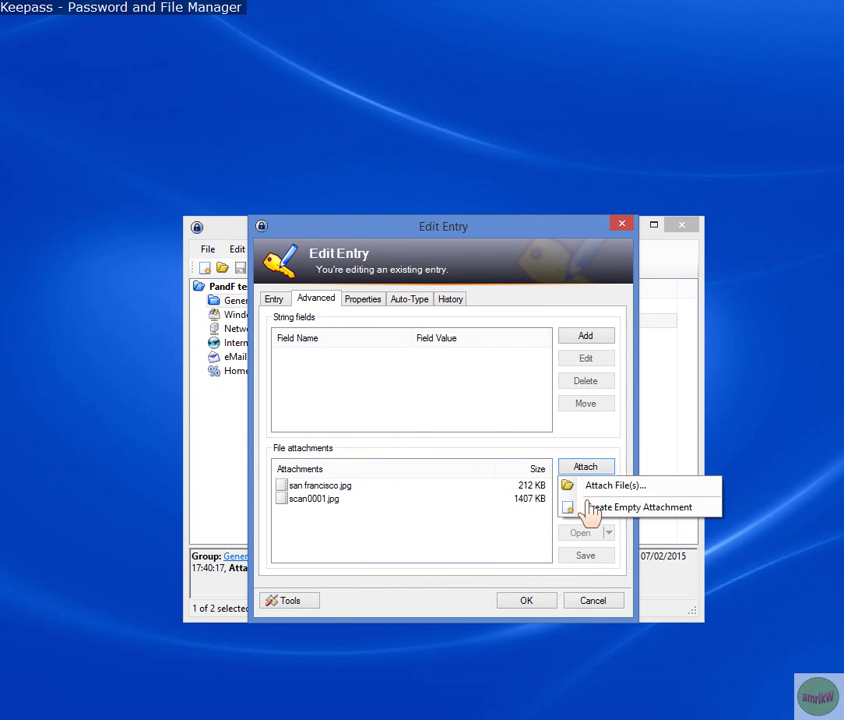
pyautogui.click(610, 485)
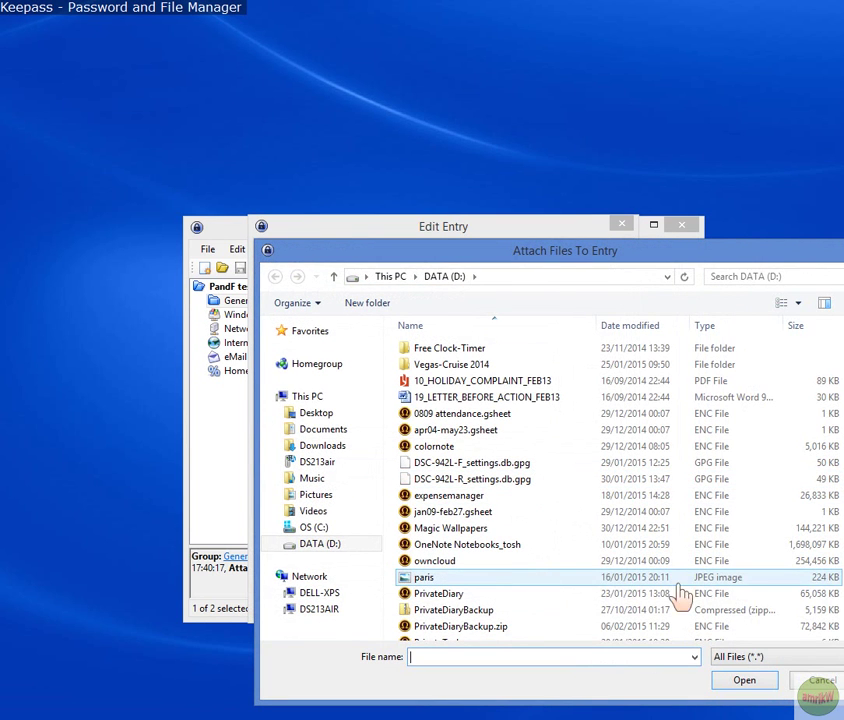
pyautogui.scroll(-4, 678, 599)
pyautogui.scroll(-1, 546, 616)
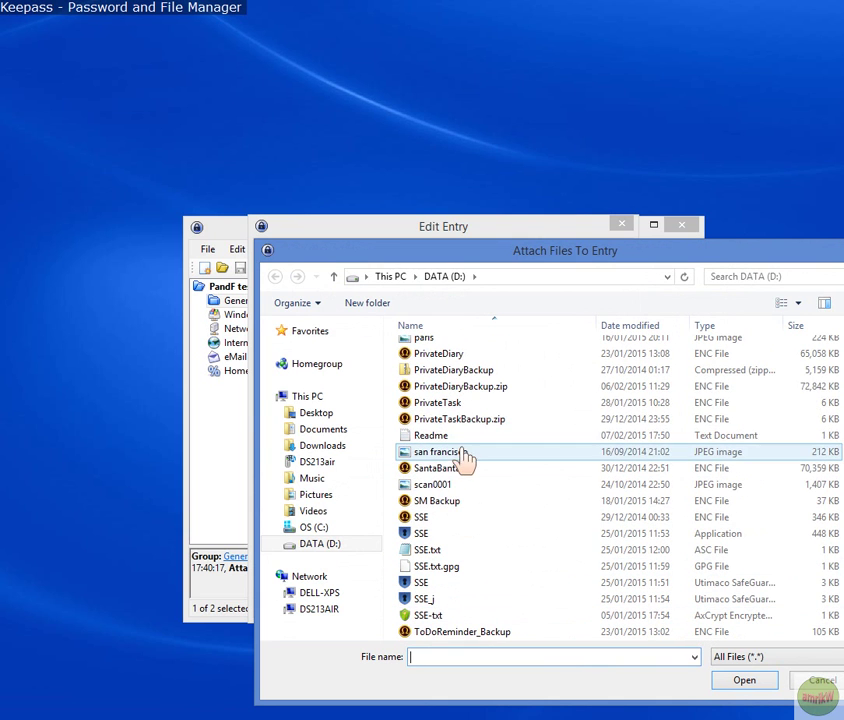
pyautogui.scroll(3, 499, 358)
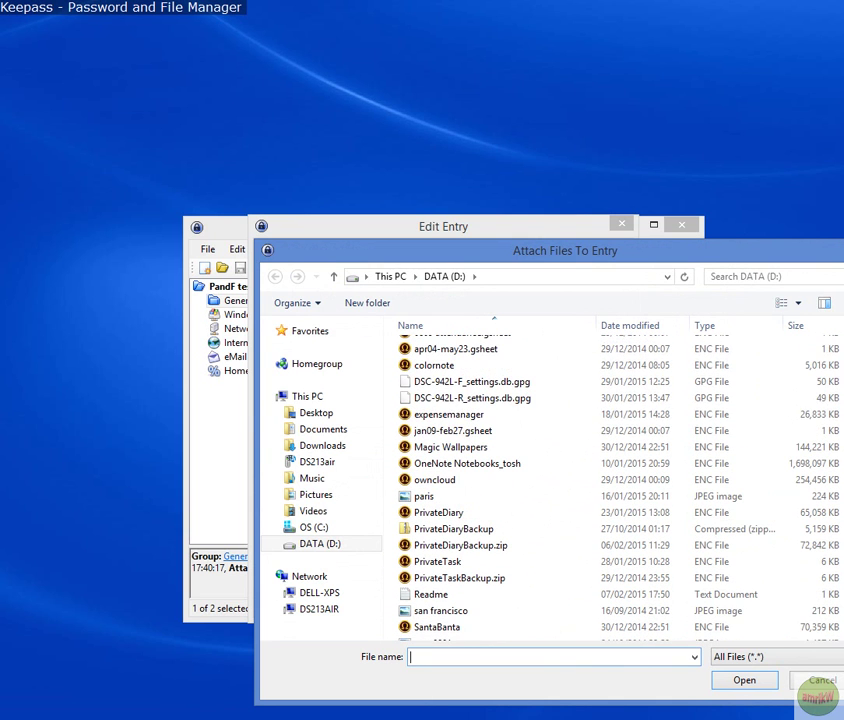
pyautogui.scroll(1, 431, 401)
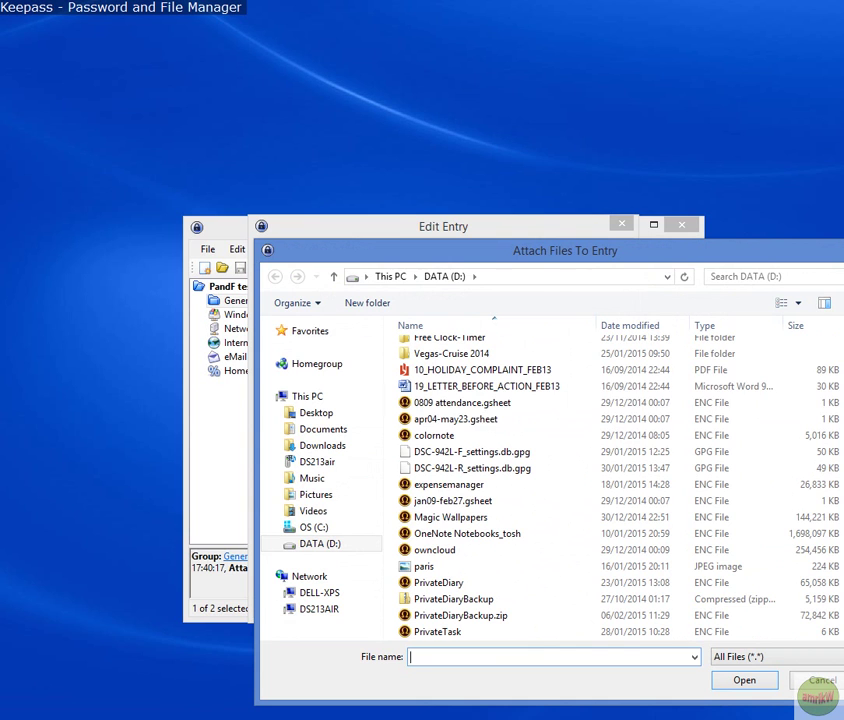
pyautogui.click(455, 388)
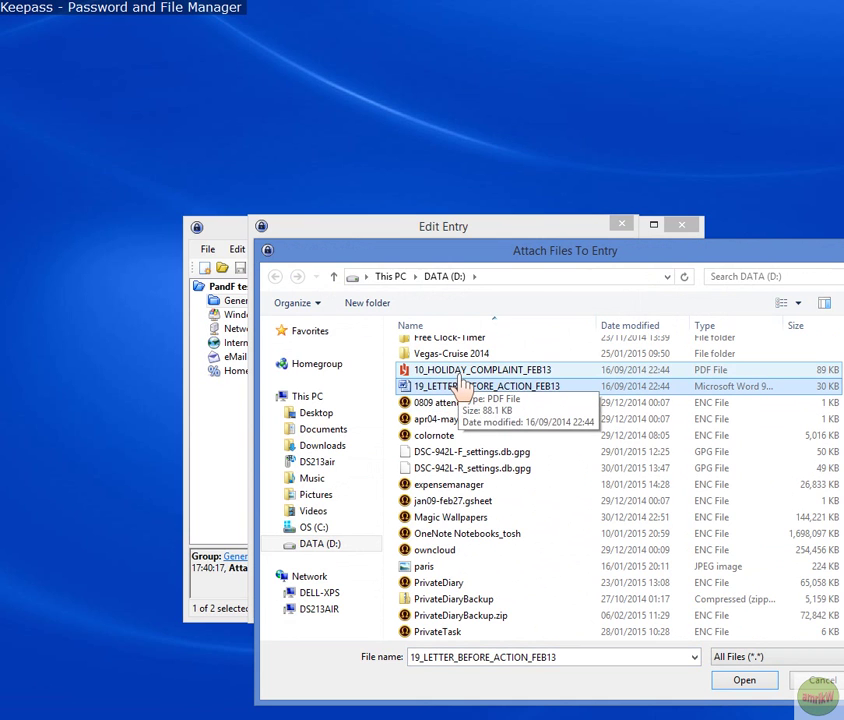
pyautogui.keyDown('ctrl'); pyautogui.click(465, 372); pyautogui.keyUp('ctrl')
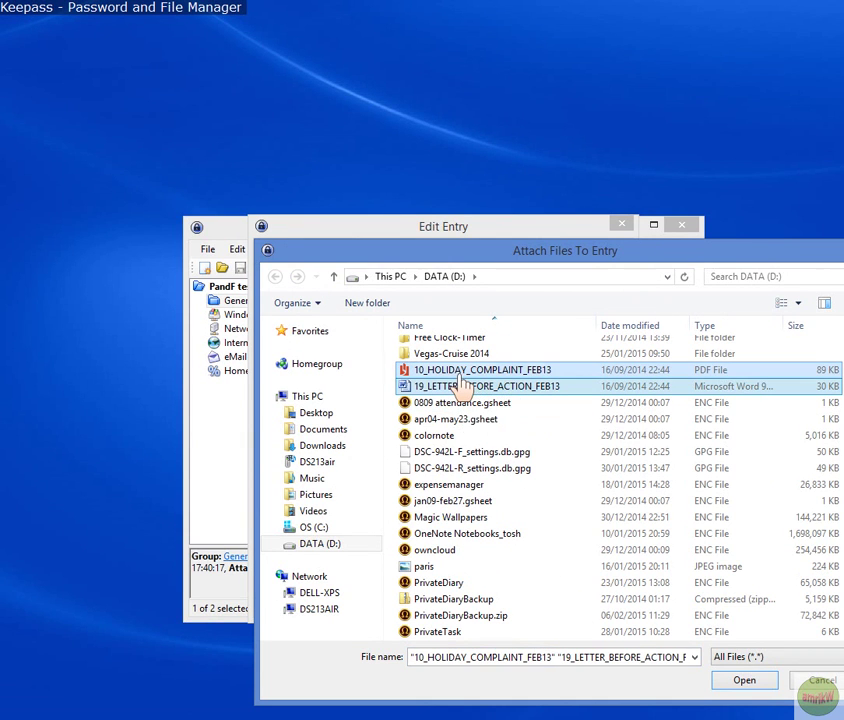
pyautogui.click(741, 684)
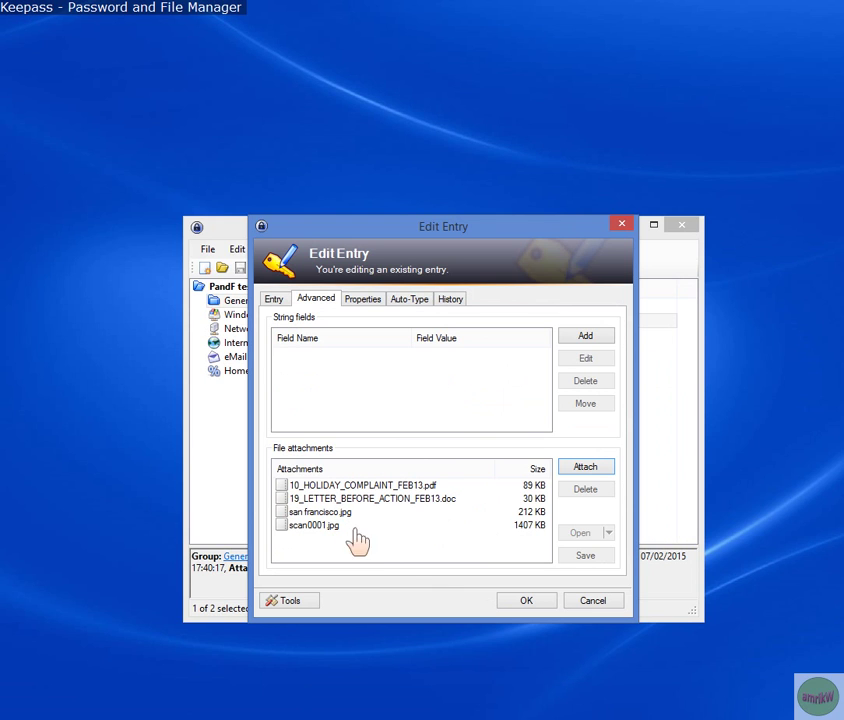
pyautogui.click(527, 601)
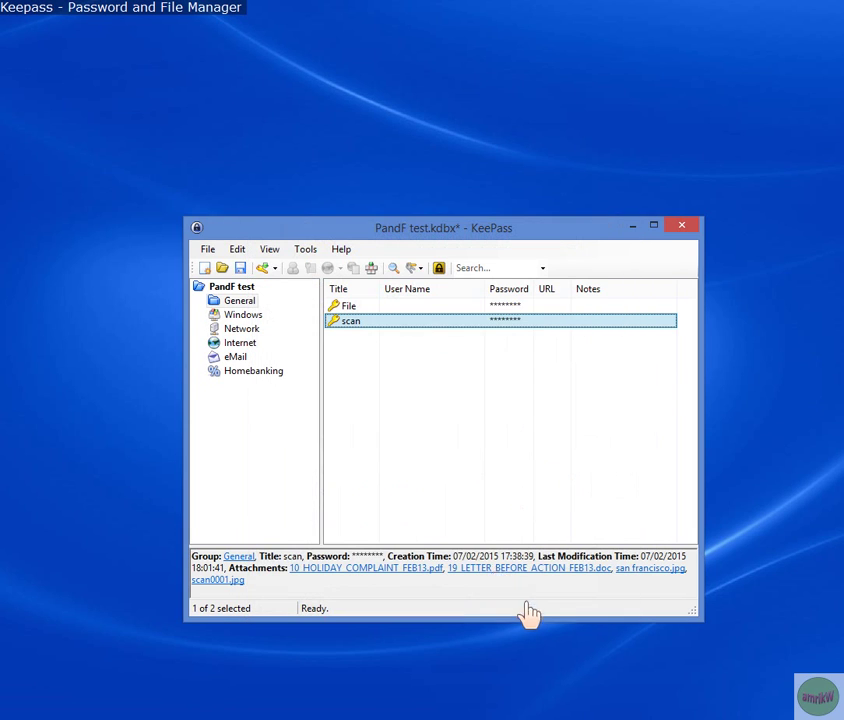
# - Save the database and check the scan entry's attachment list
pyautogui.click(241, 268)
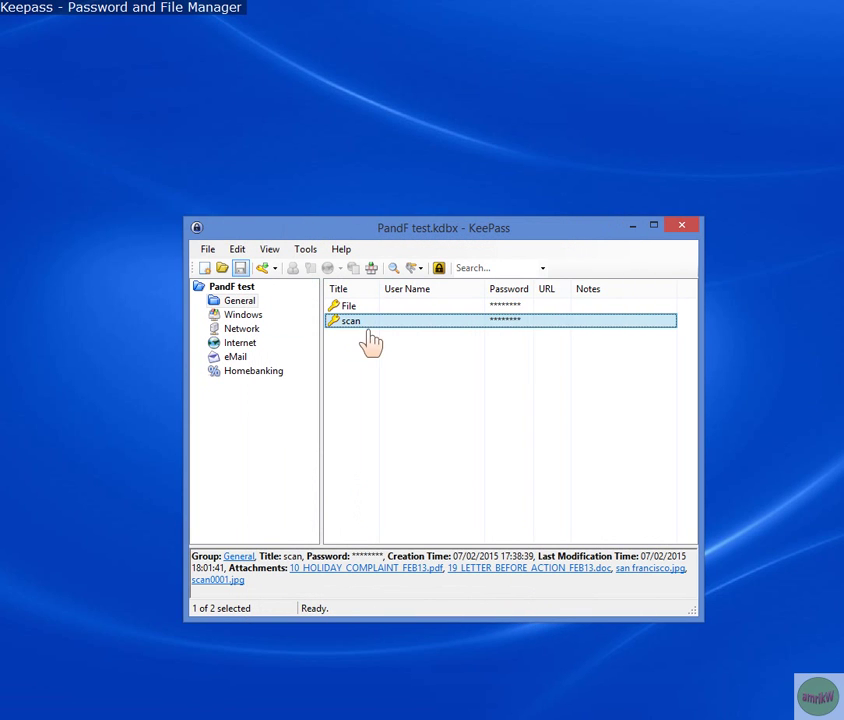
pyautogui.rightClick(364, 324)
pyautogui.moveTo(424, 388)
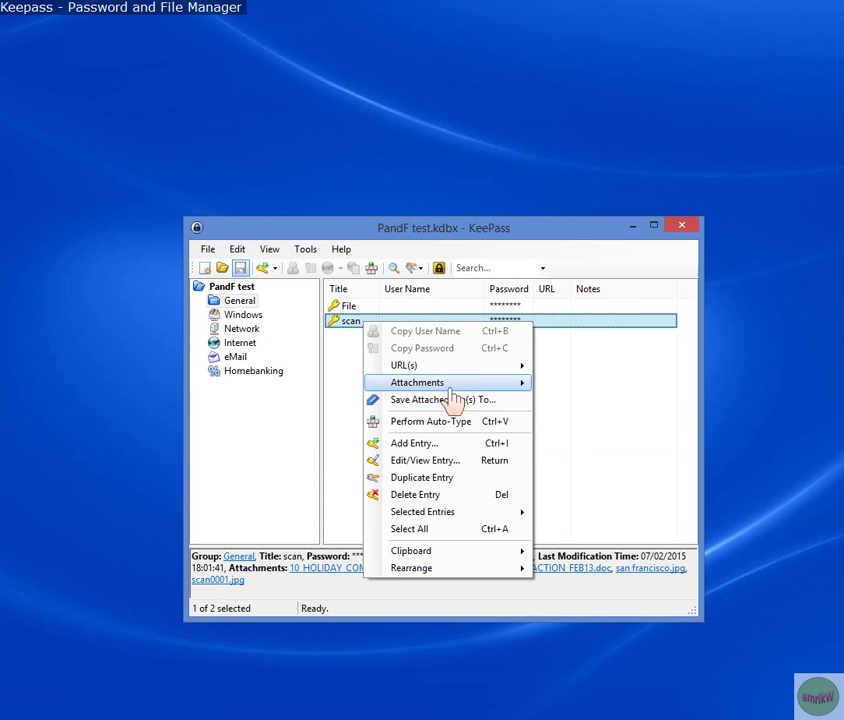
# - Reopen the scan entry's attachments, select the .doc file, and cancel without changes
pyautogui.click(350, 332)
pyautogui.doubleClick(350, 332)
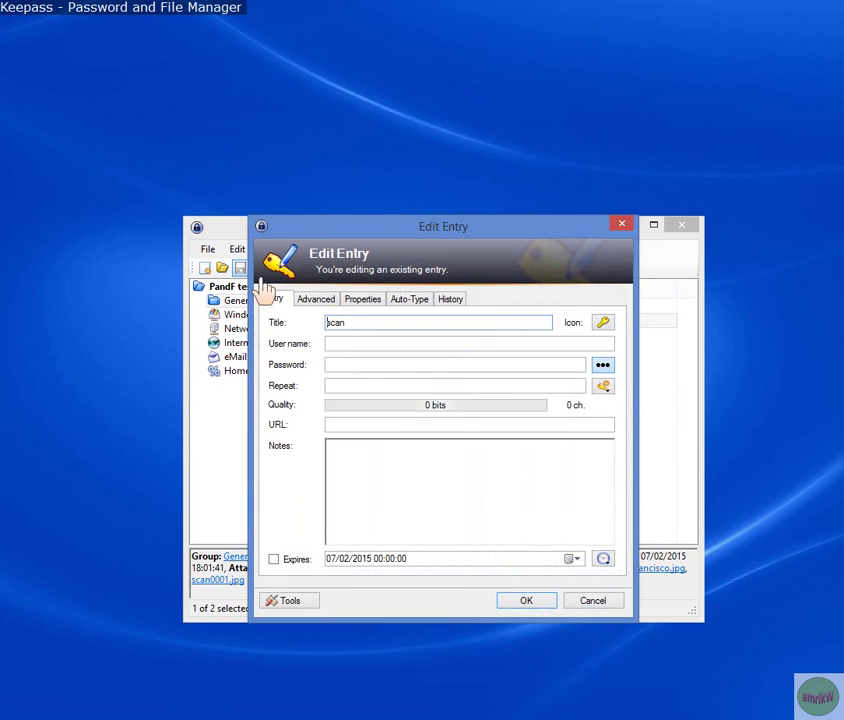
pyautogui.click(326, 305)
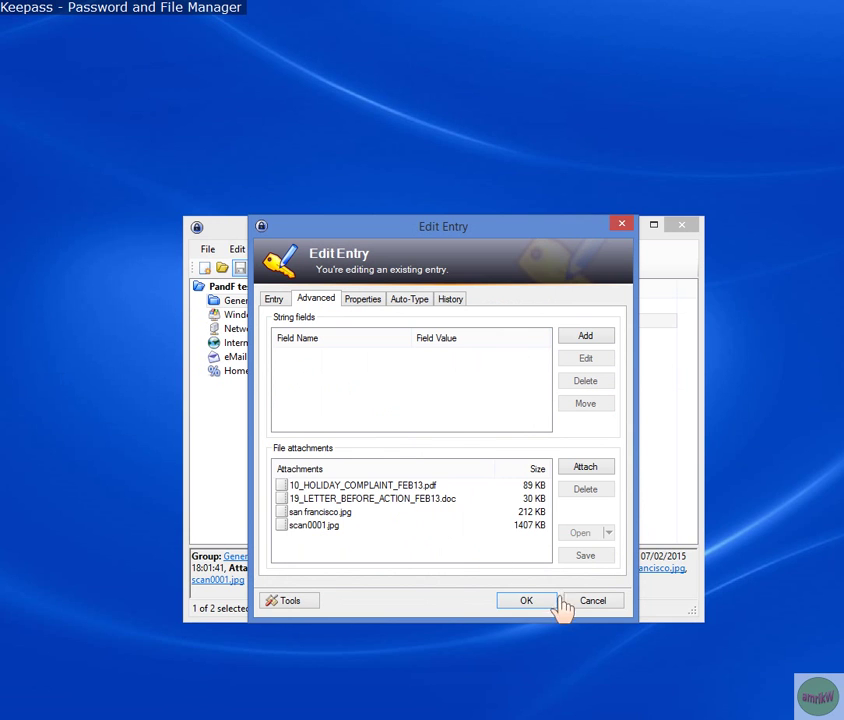
pyautogui.click(378, 500)
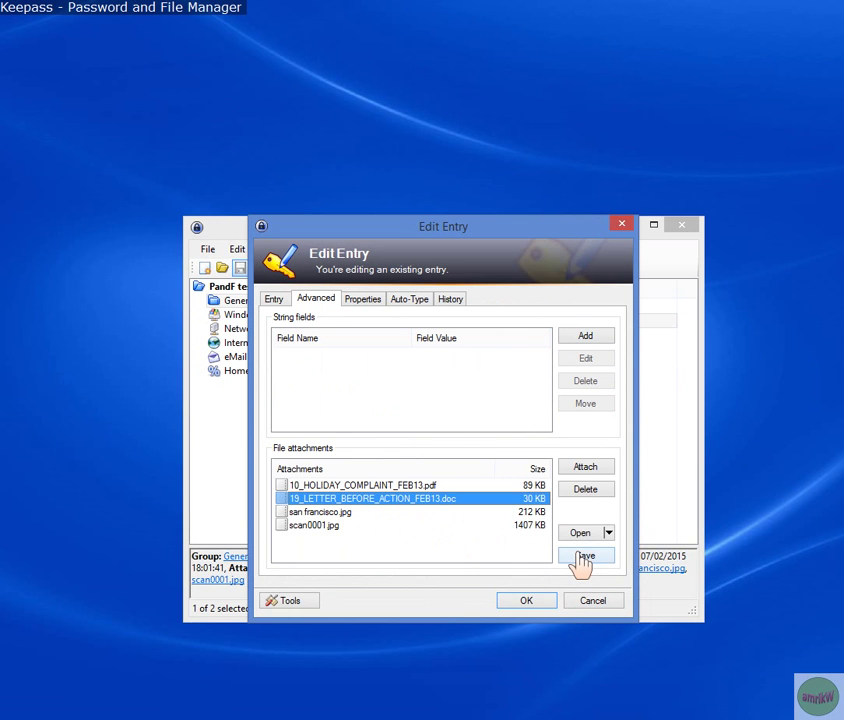
pyautogui.click(590, 603)
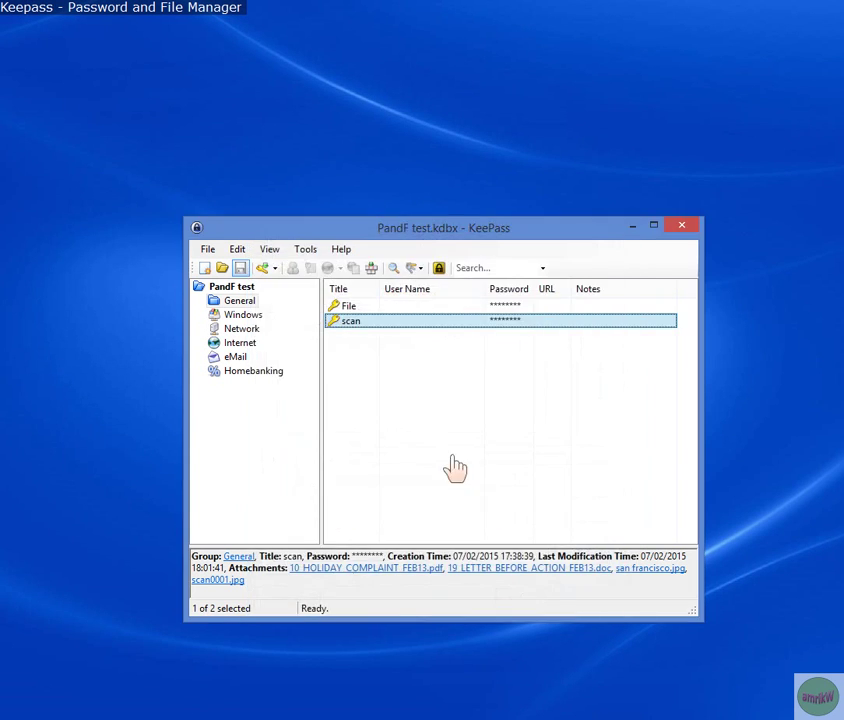
pyautogui.rightClick(362, 325)
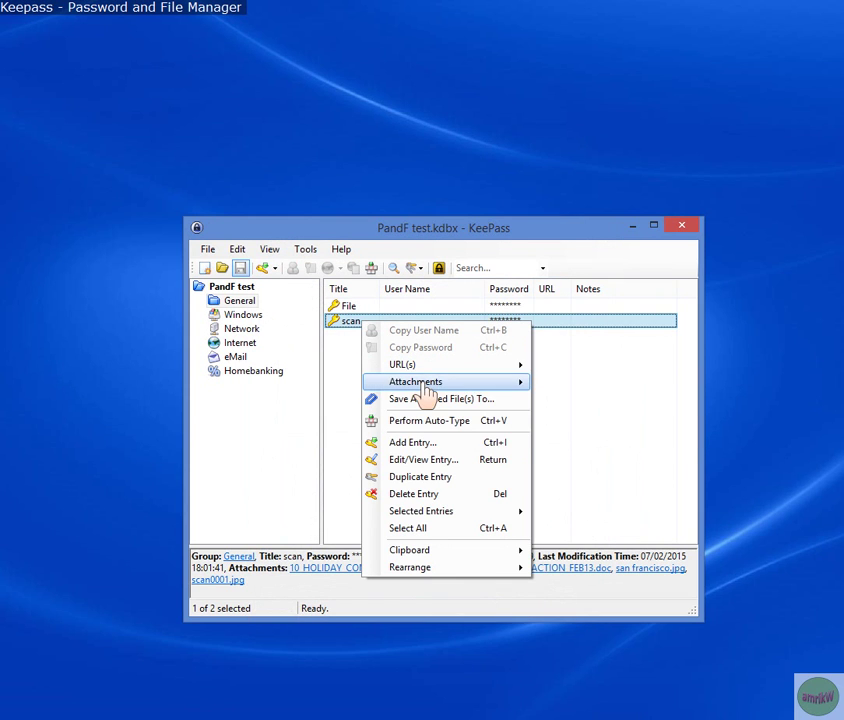
pyautogui.moveTo(430, 382)
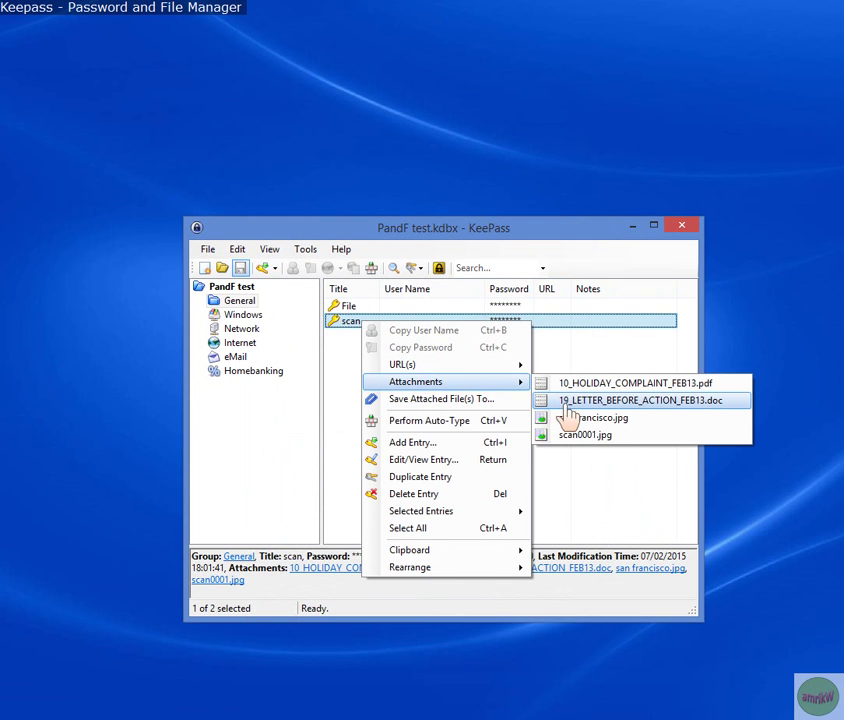
pyautogui.click(568, 403)
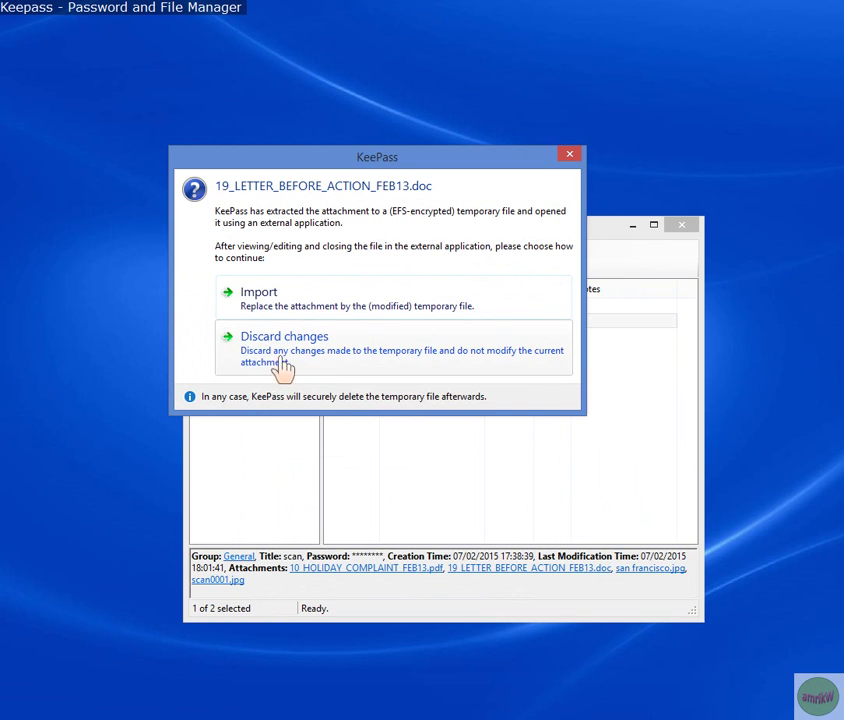
pyautogui.click(576, 162)
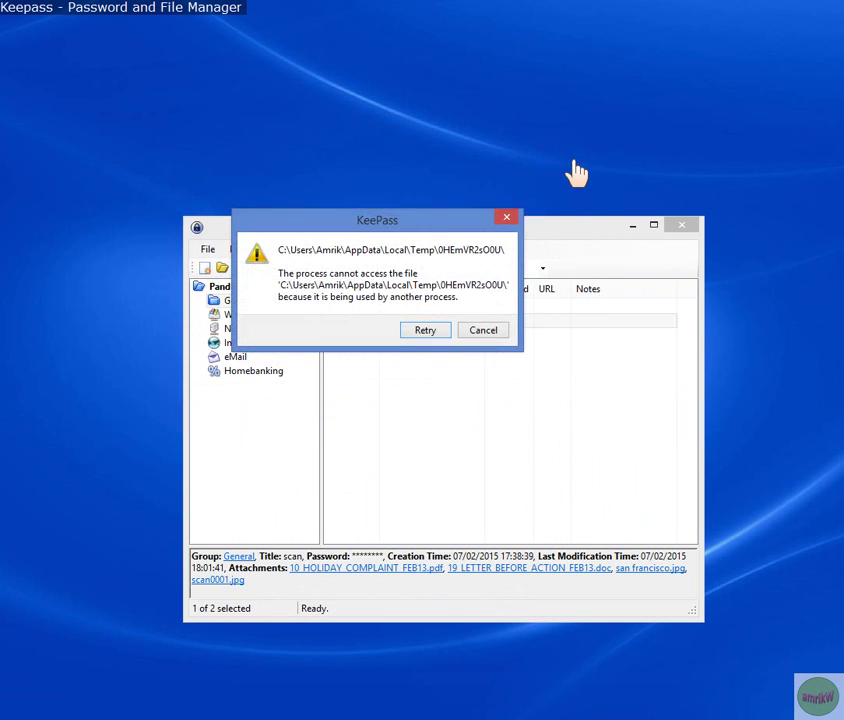
pyautogui.click(487, 333)
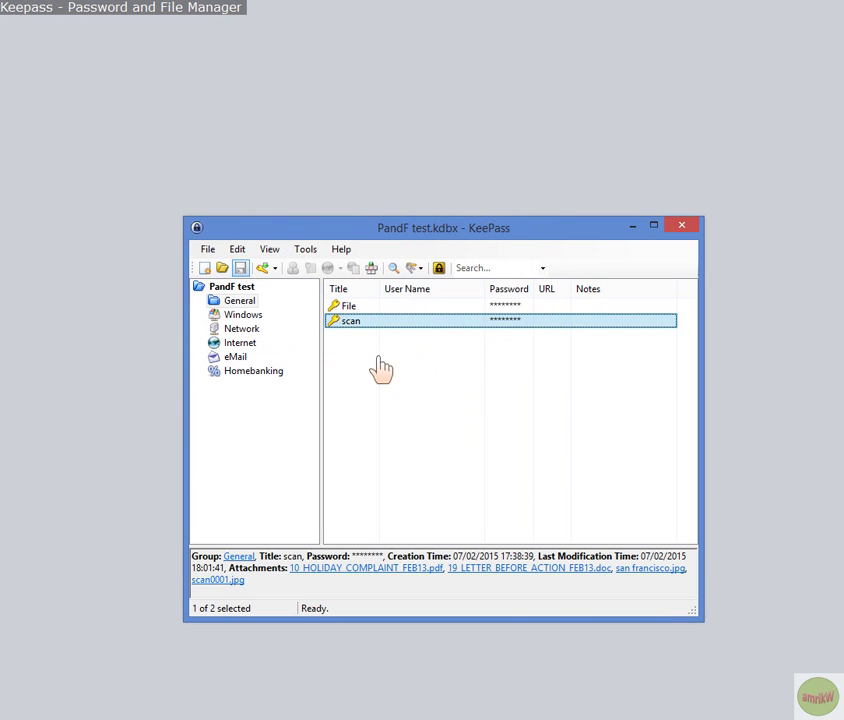
pyautogui.hotkey('ctrl', 's')
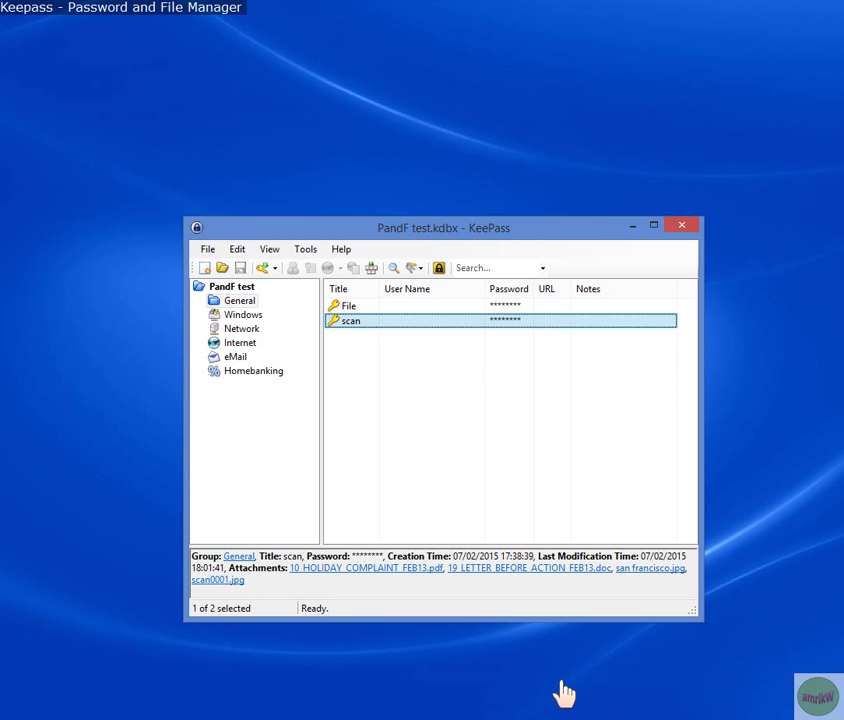
pyautogui.rightClick(355, 323)
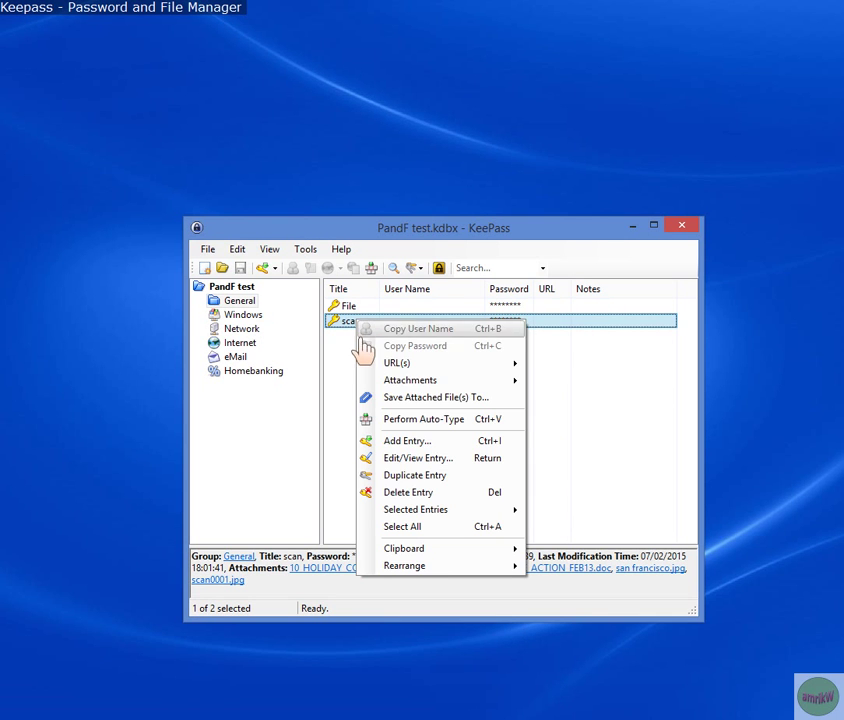
pyautogui.click(541, 490)
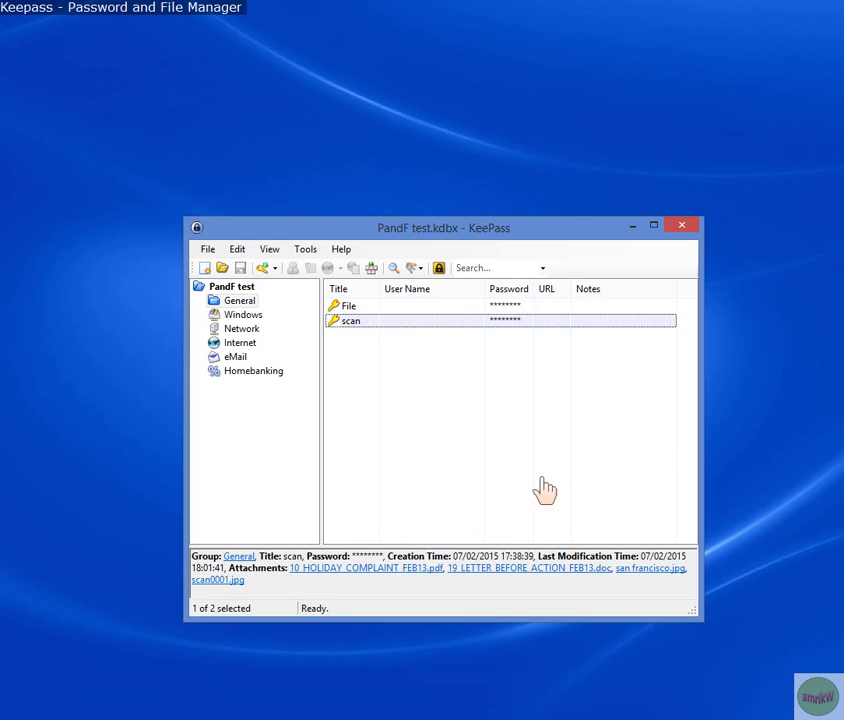
pyautogui.click(520, 520)
pyautogui.click(352, 324)
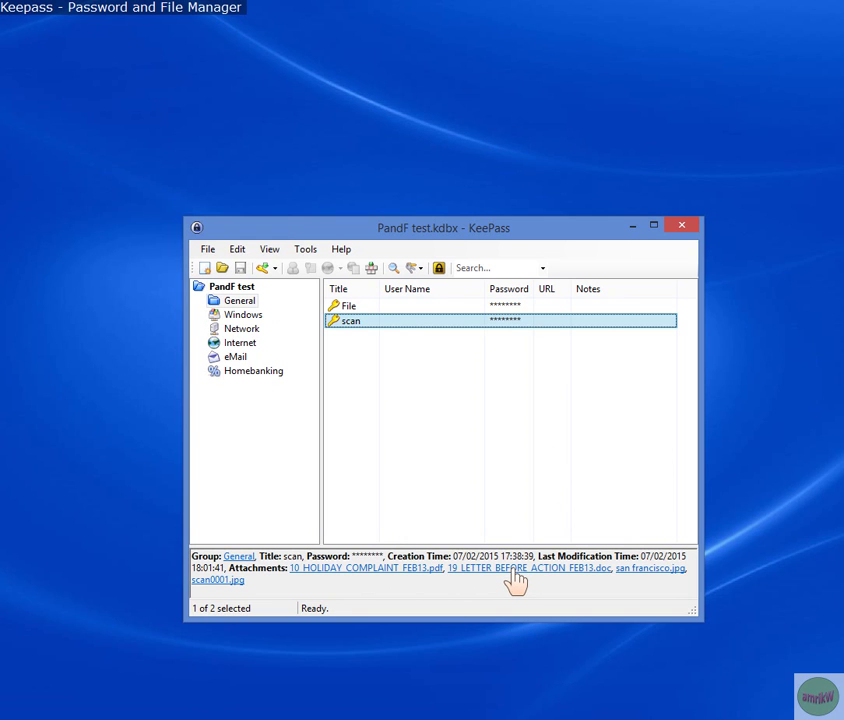
pyautogui.rightClick(380, 323)
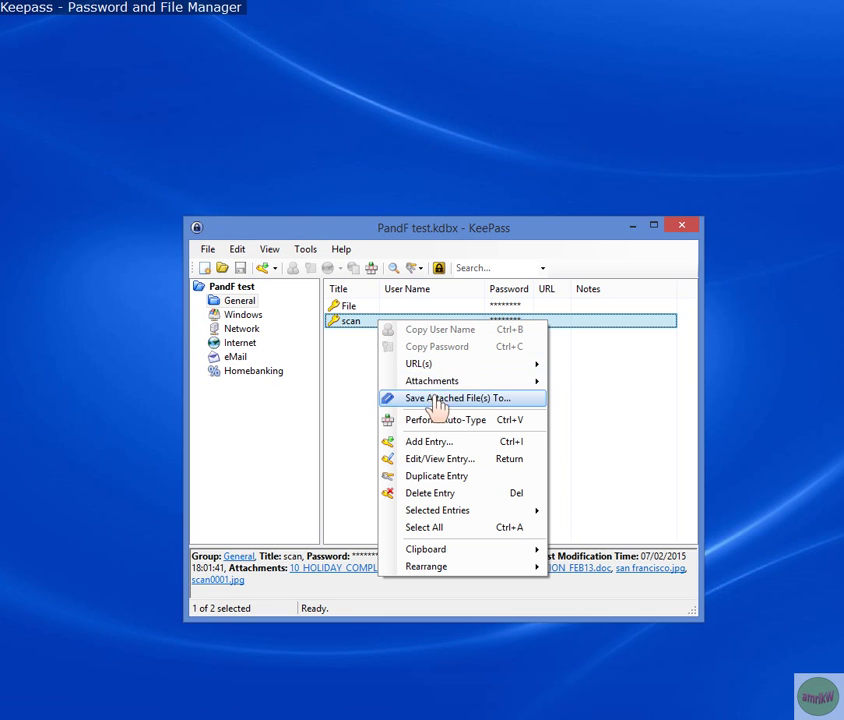
pyautogui.moveTo(458, 382)
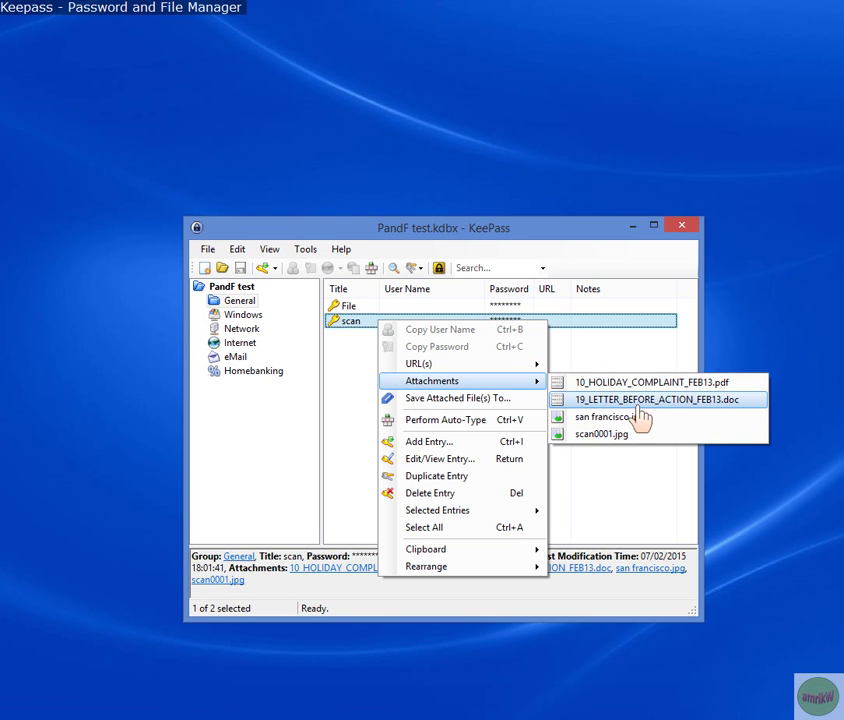
pyautogui.click(684, 402)
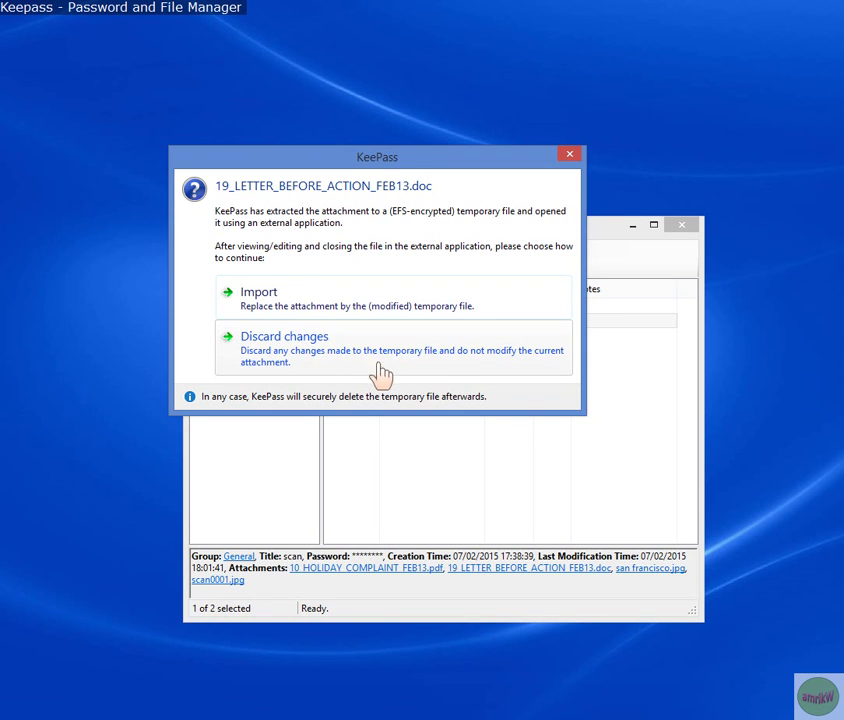
pyautogui.click(305, 368)
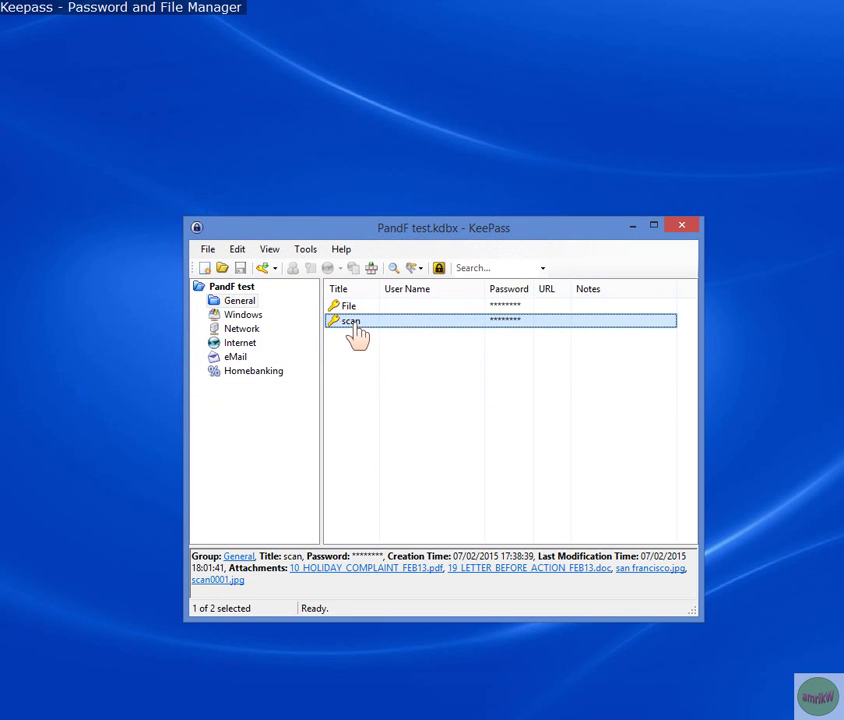
pyautogui.rightClick(355, 326)
pyautogui.moveTo(398, 383)
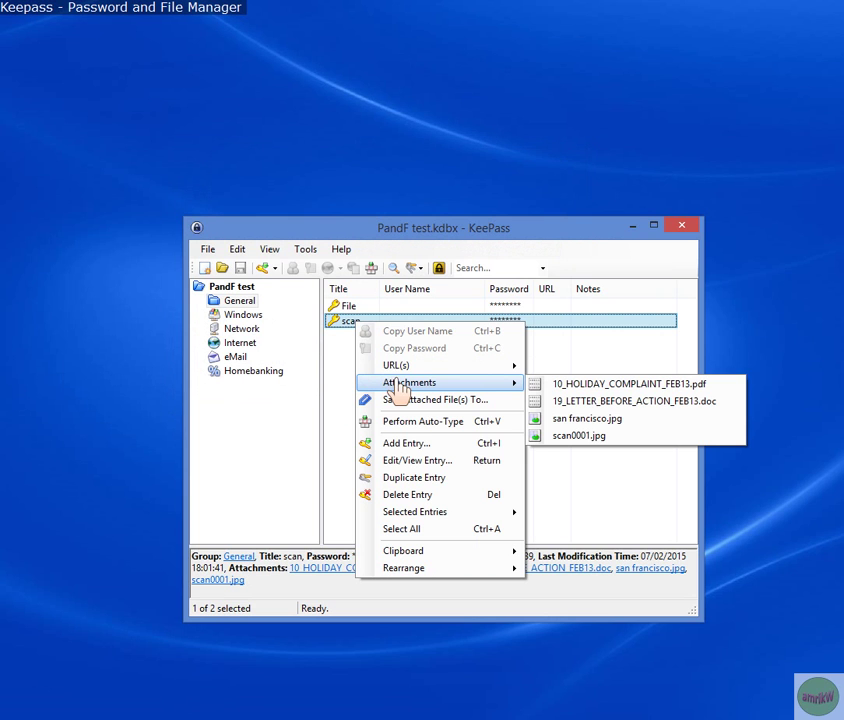
pyautogui.click(584, 389)
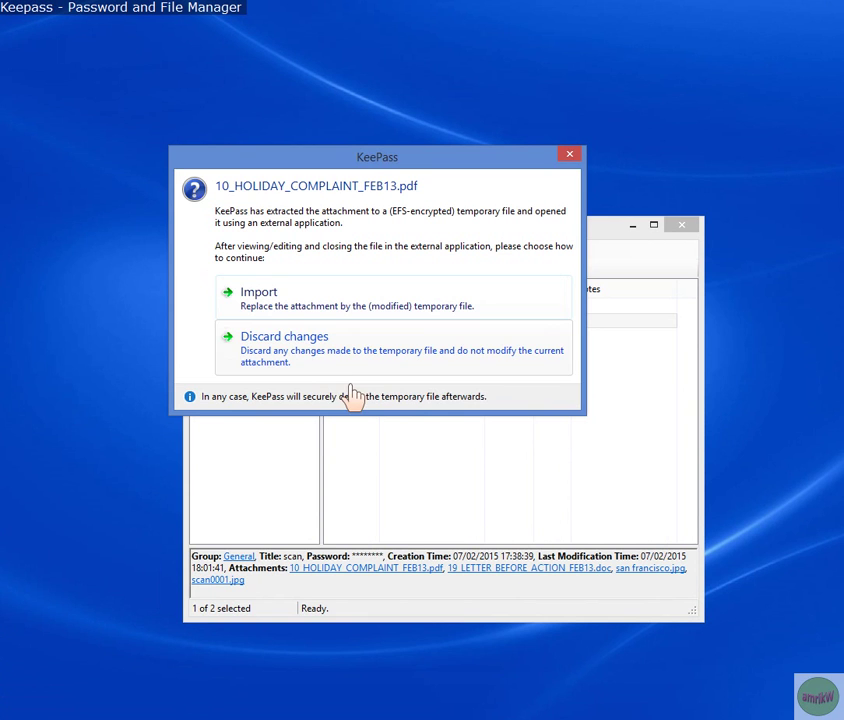
pyautogui.click(270, 352)
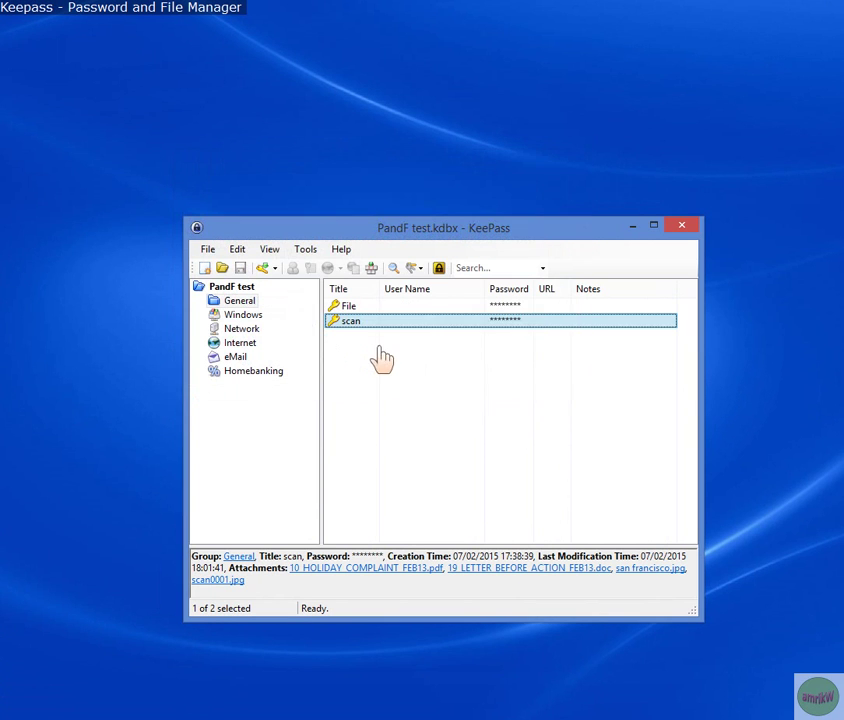
pyautogui.doubleClick(357, 322)
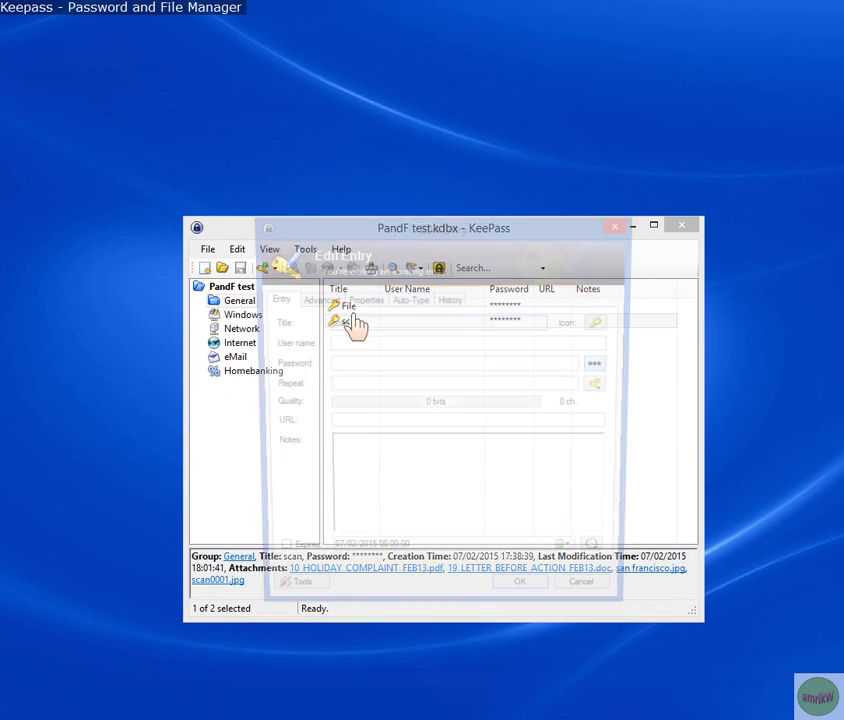
pyautogui.click(325, 300)
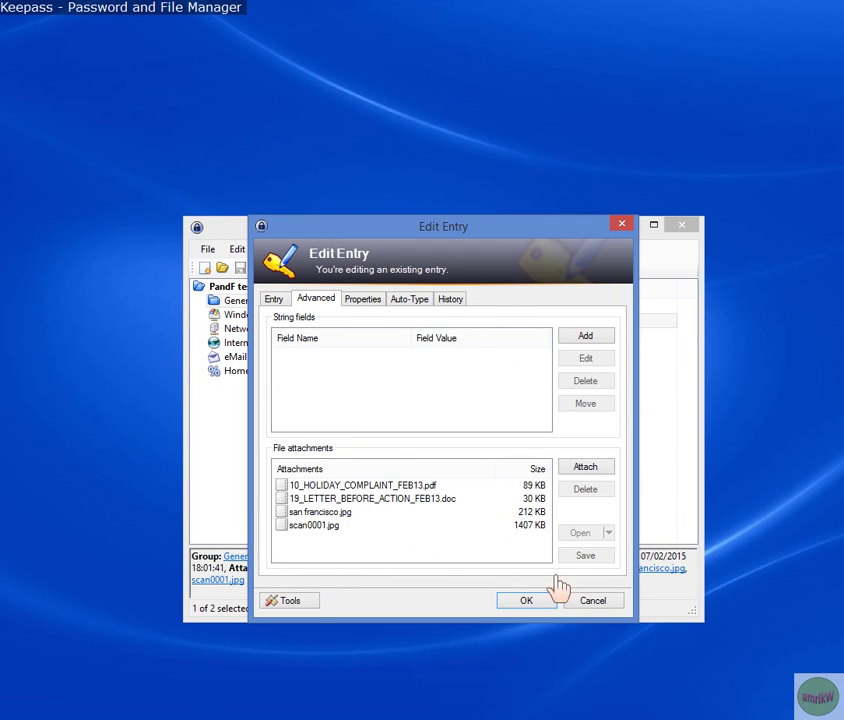
pyautogui.click(590, 602)
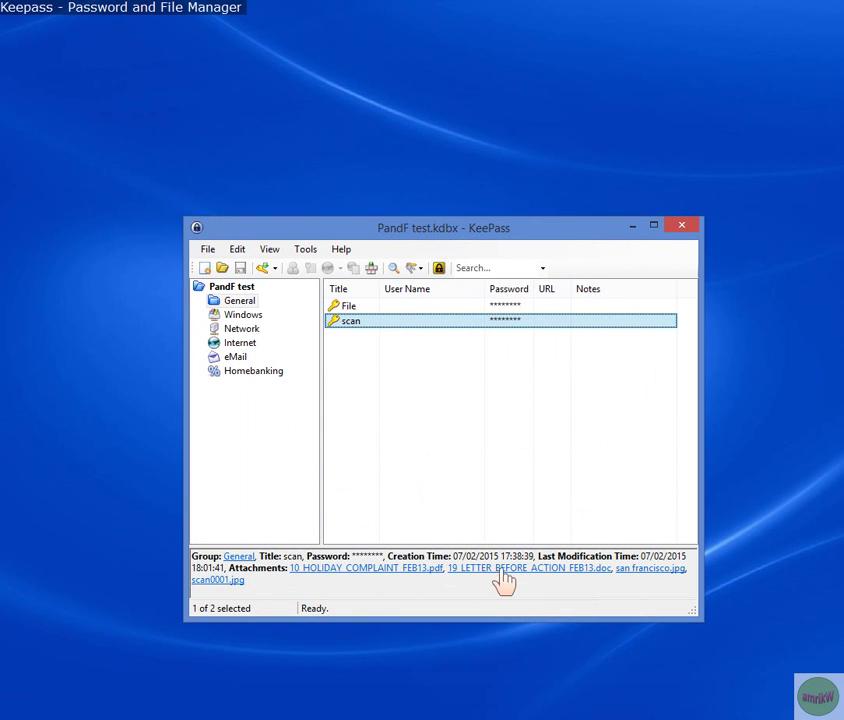
pyautogui.click(679, 569)
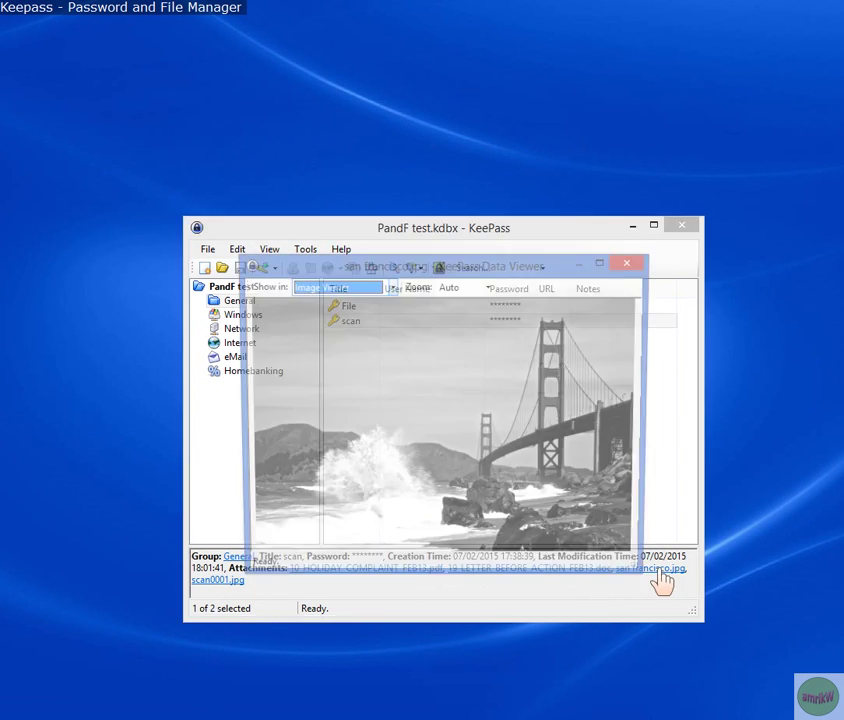
pyautogui.click(605, 264)
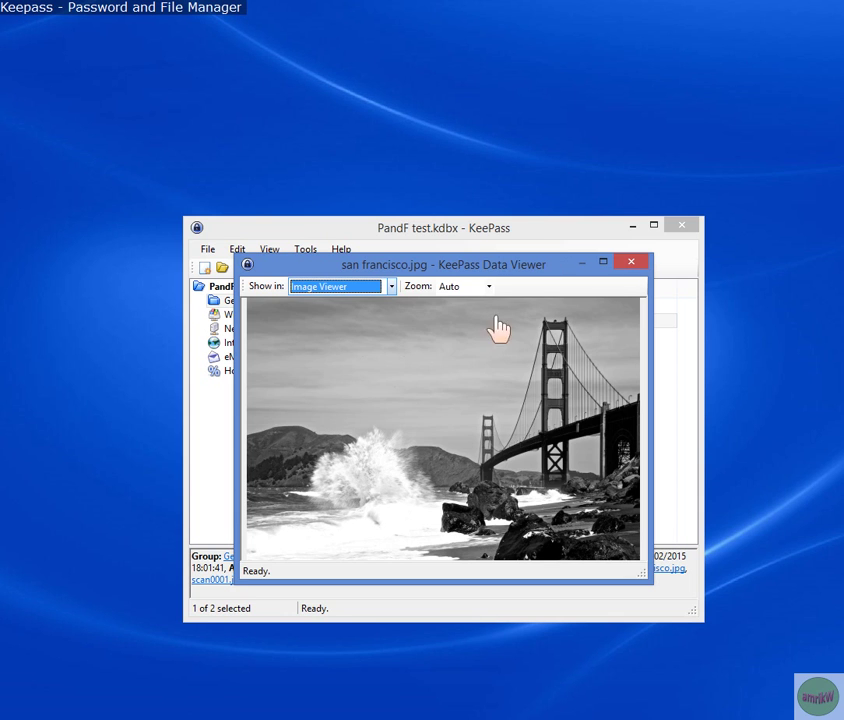
pyautogui.click(631, 263)
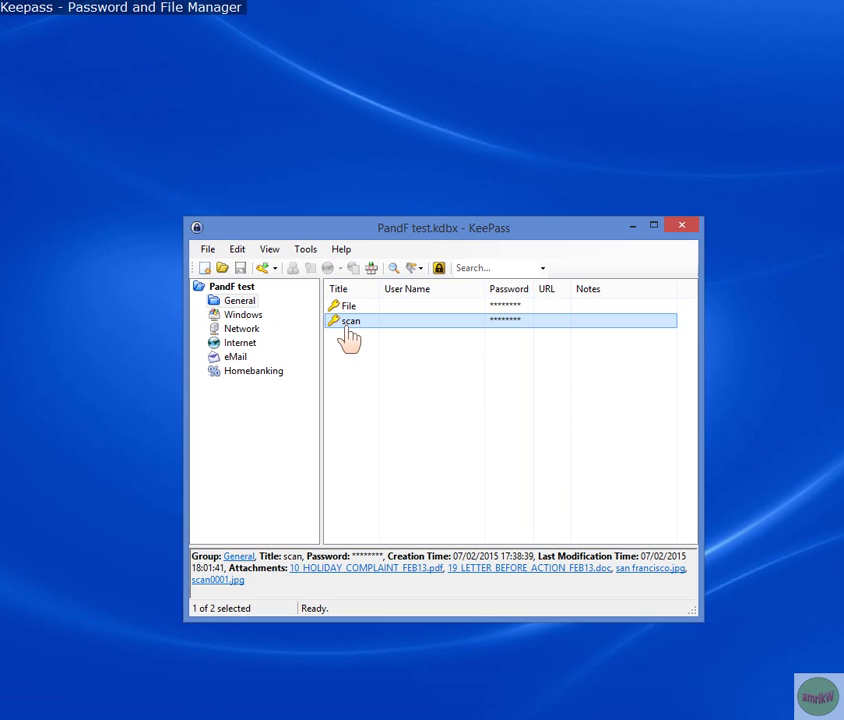
pyautogui.click(264, 268)
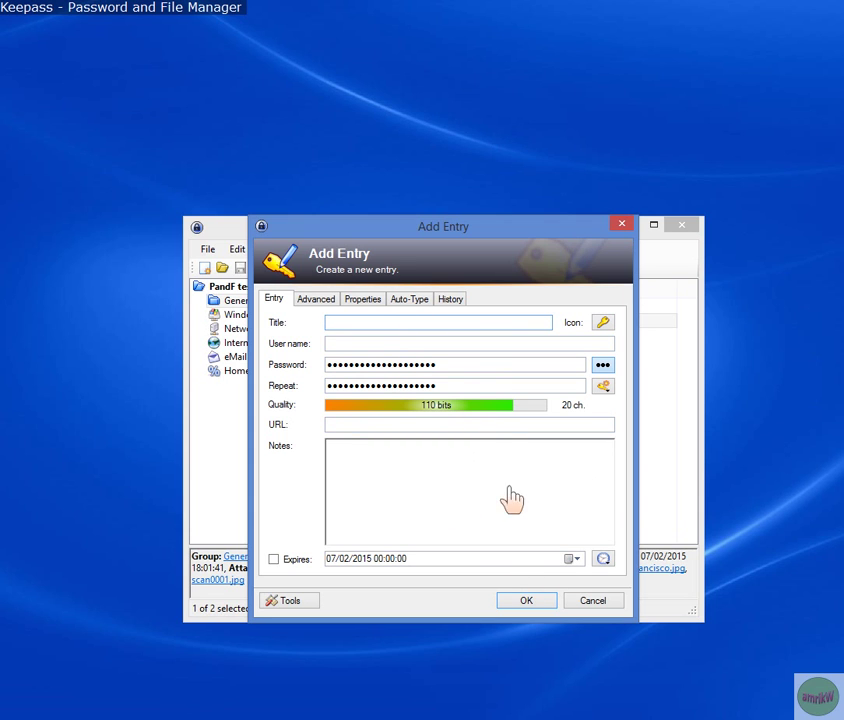
pyautogui.click(592, 602)
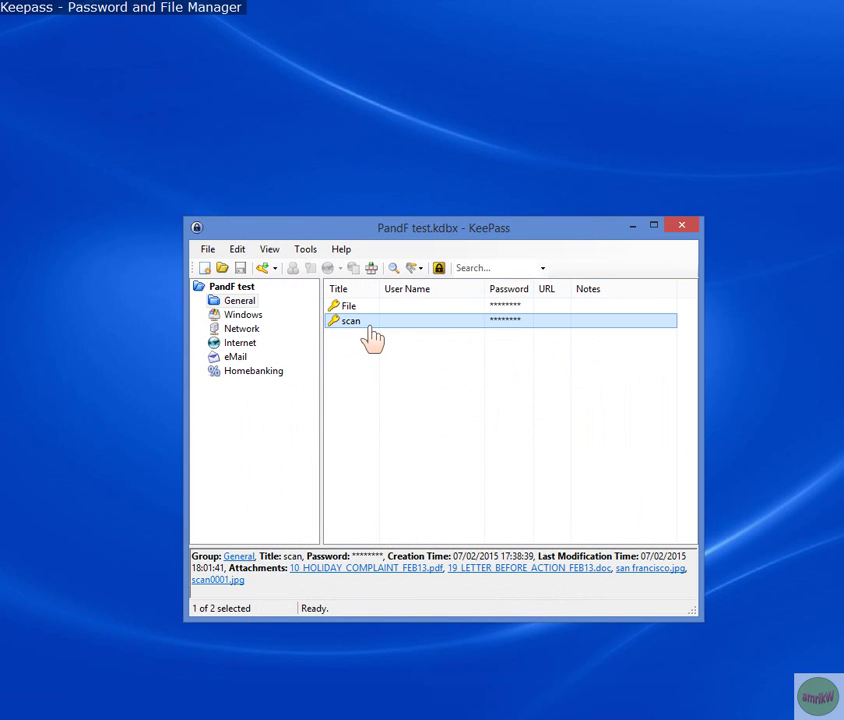
# - Begin a KeePass KDB (1.x) export, abandon it, and select the scan entry
pyautogui.click(205, 249)
pyautogui.click(240, 458)
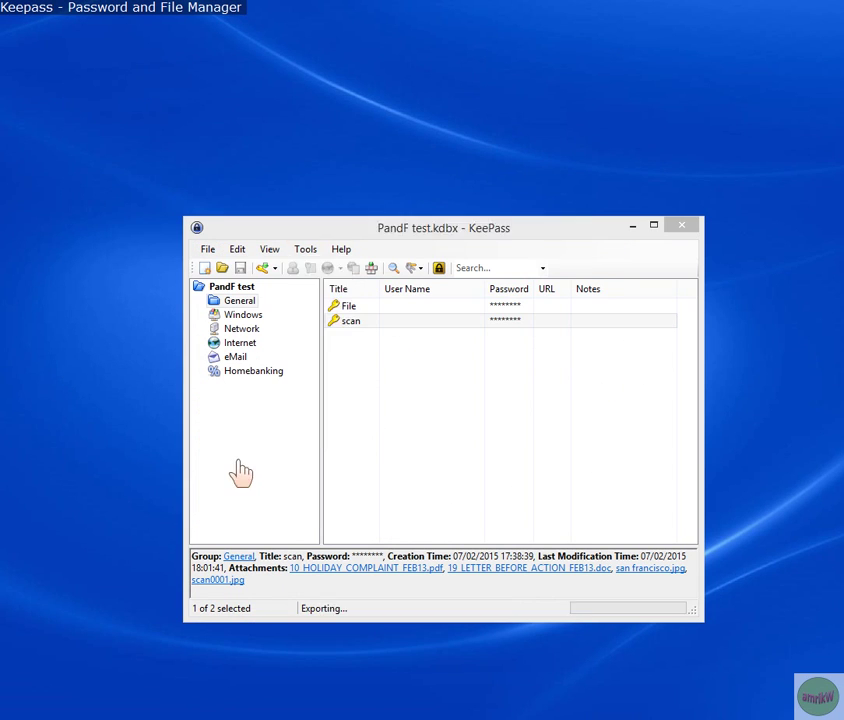
pyautogui.click(362, 350)
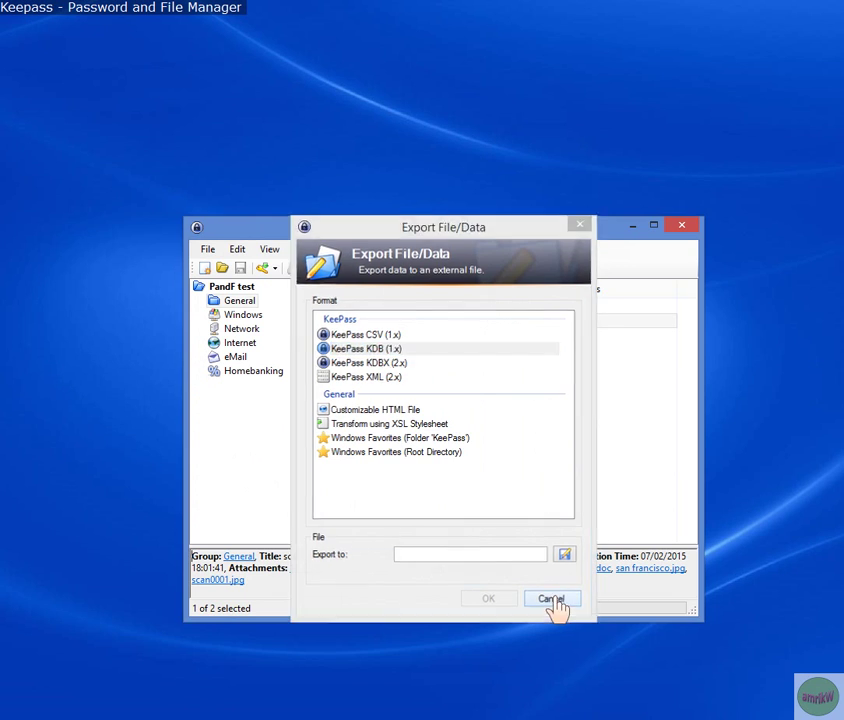
pyautogui.click(556, 600)
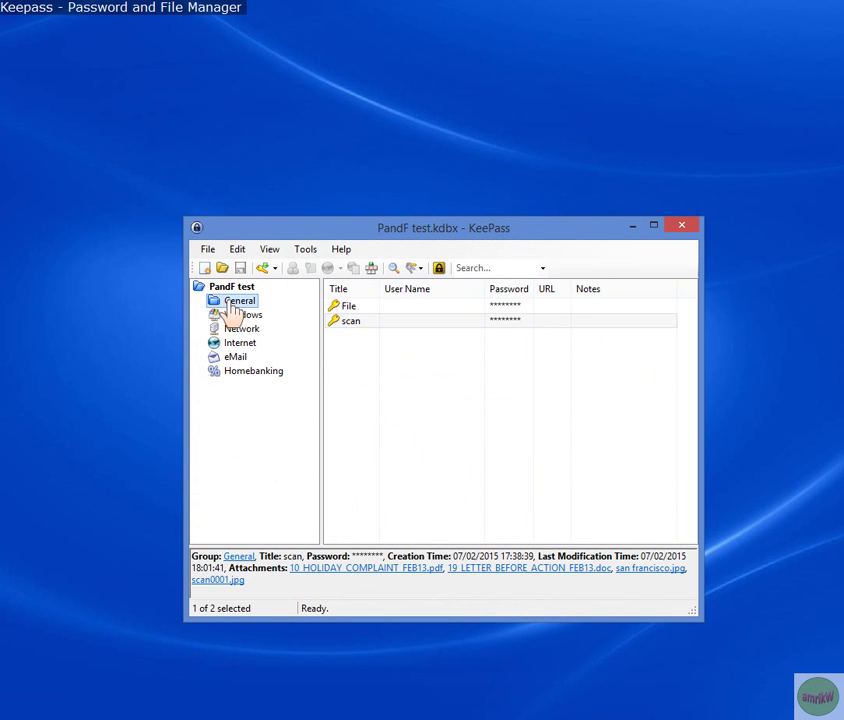
pyautogui.click(352, 321)
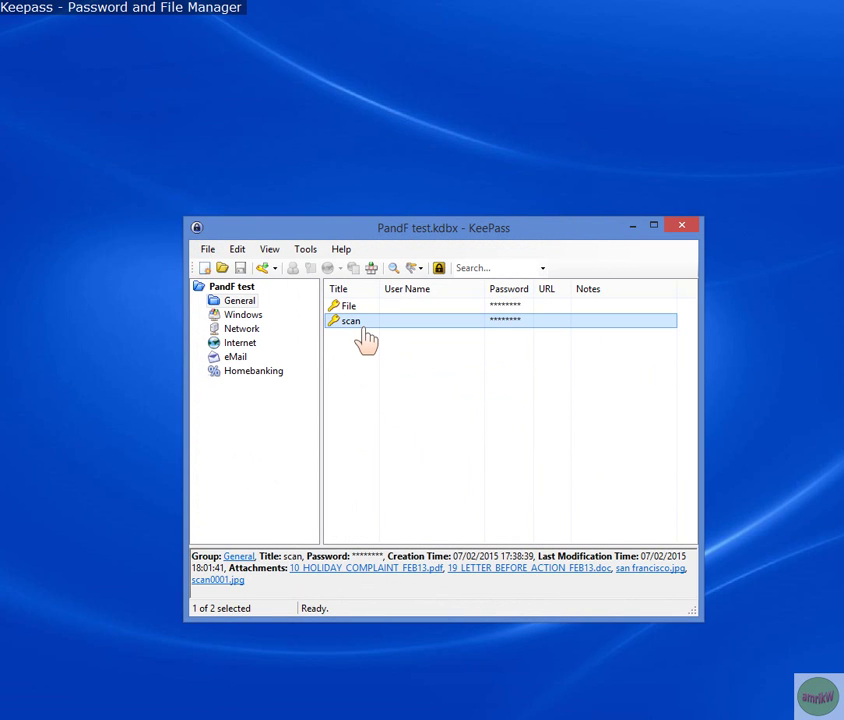
# - Export the database as KeePass KDB (1.x) file 'PandF test' in KeePass-1.28, then dismiss the report
pyautogui.click(208, 249)
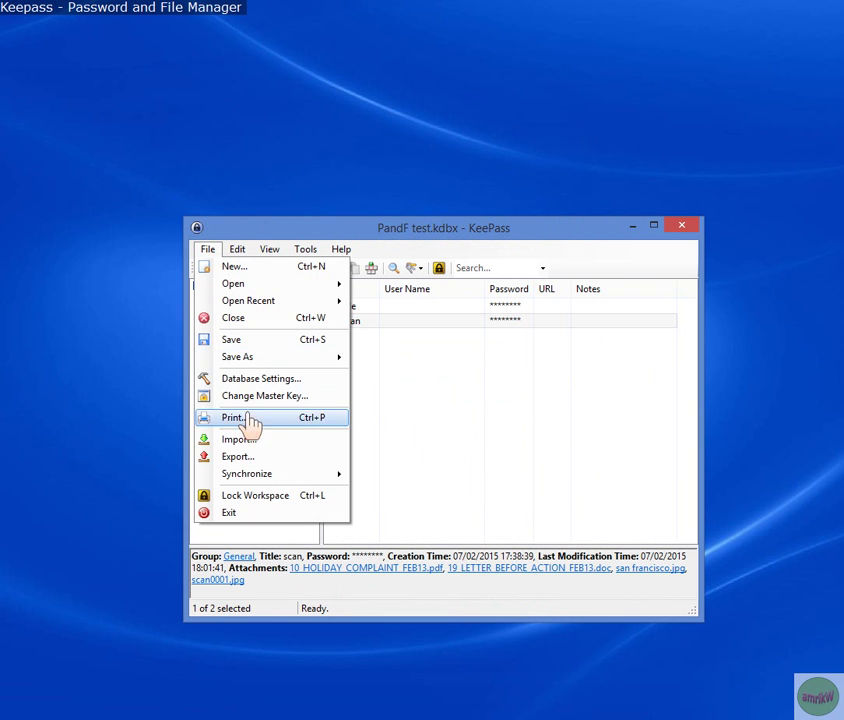
pyautogui.click(251, 460)
pyautogui.click(344, 350)
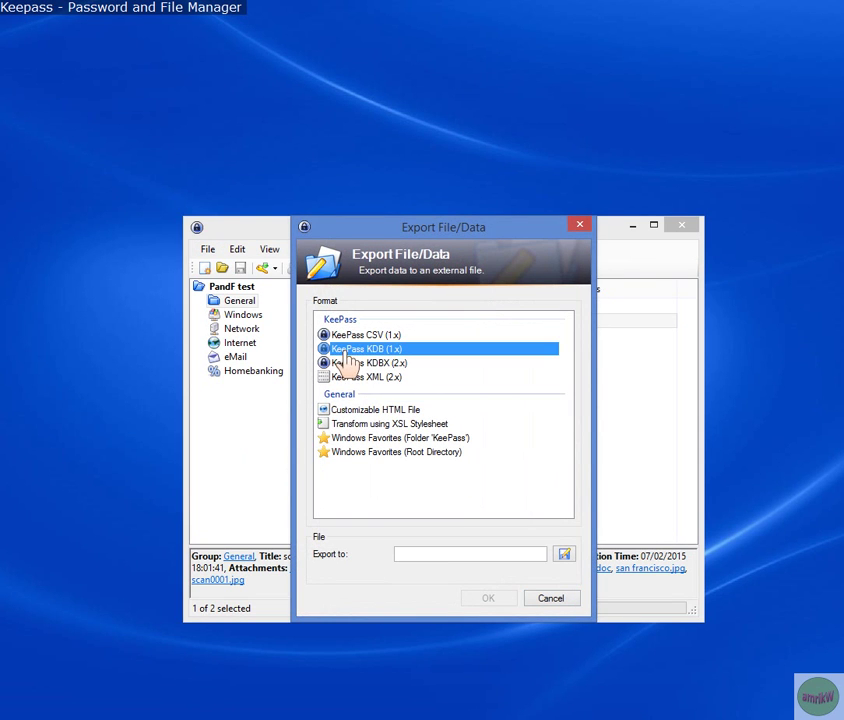
pyautogui.click(562, 556)
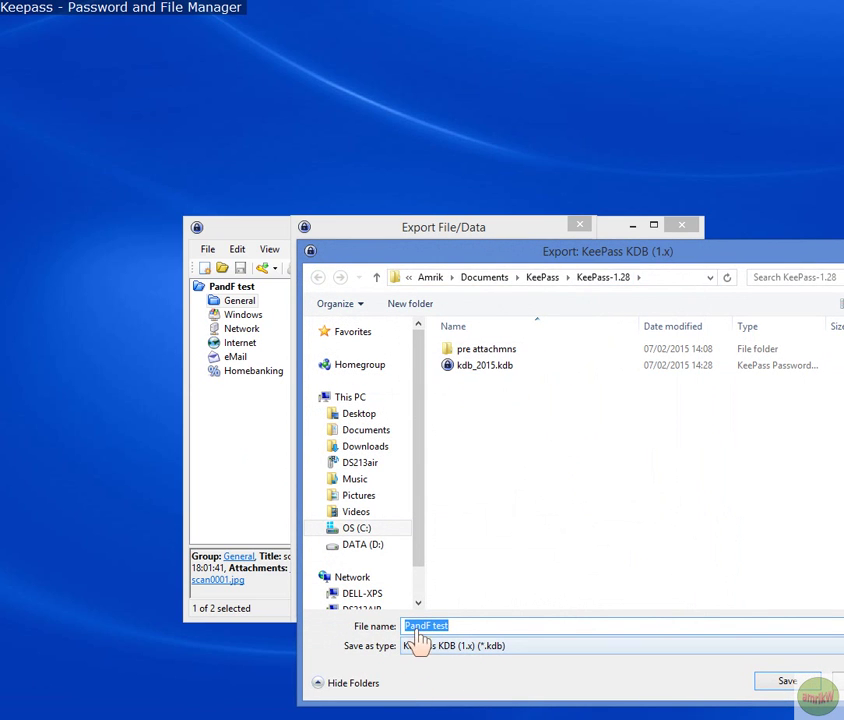
pyautogui.click(775, 682)
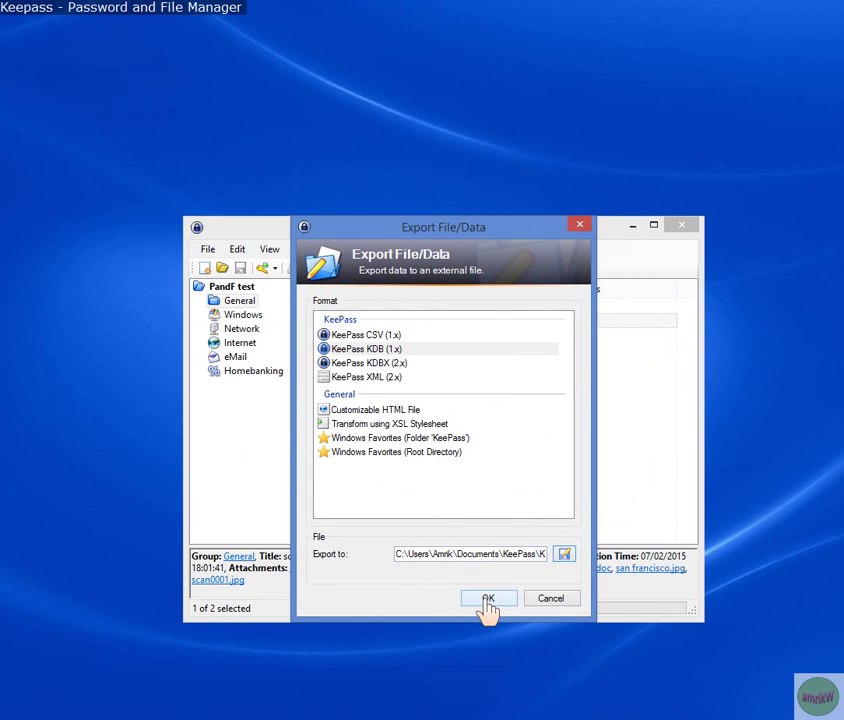
pyautogui.click(487, 599)
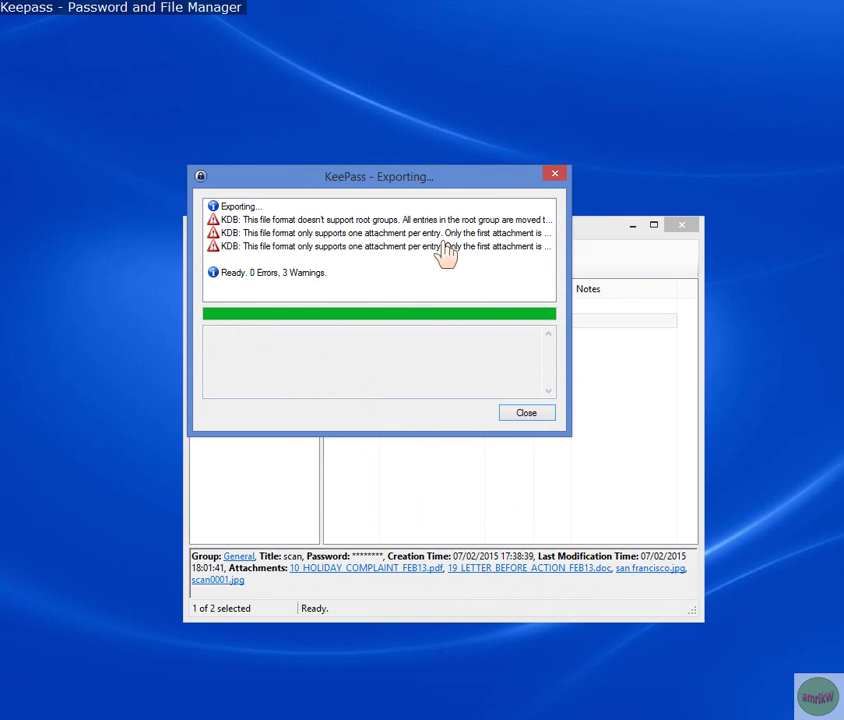
pyautogui.click(524, 414)
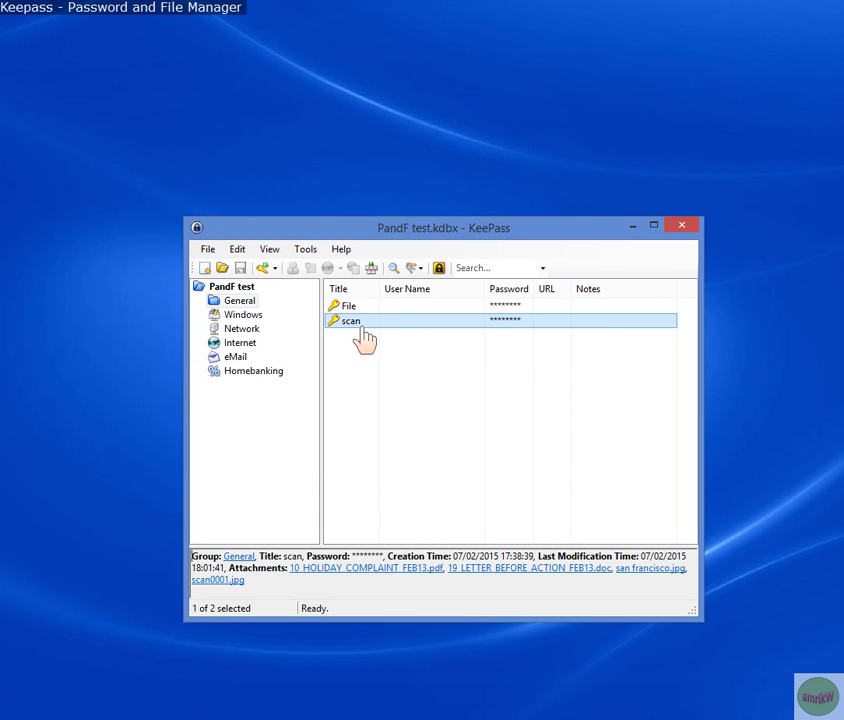
# - Close KeePass 2 and browse to Documents > KeePass > KeePass-1.28 in File Explorer
pyautogui.click(680, 228)
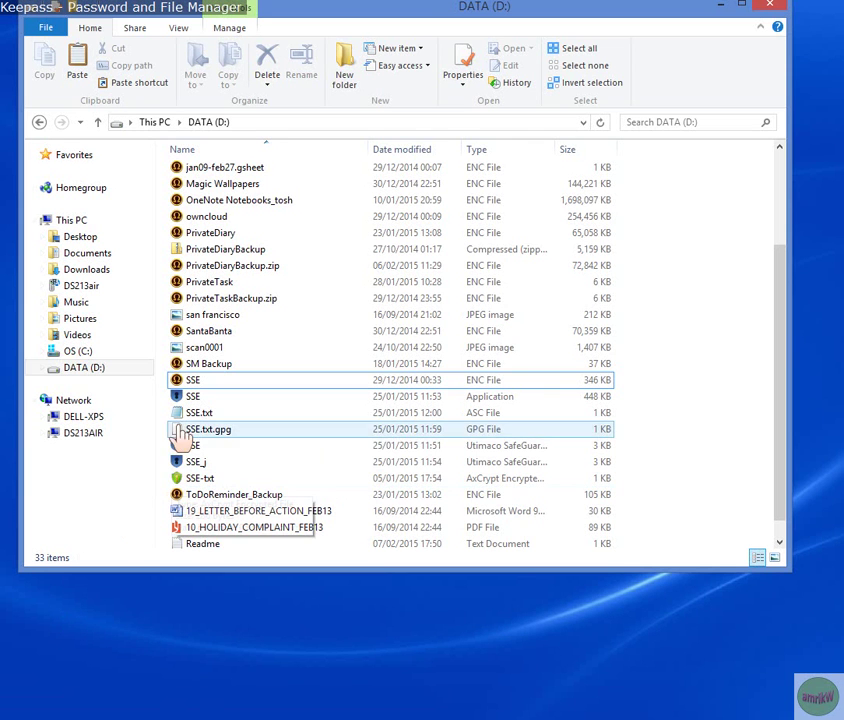
pyautogui.click(86, 254)
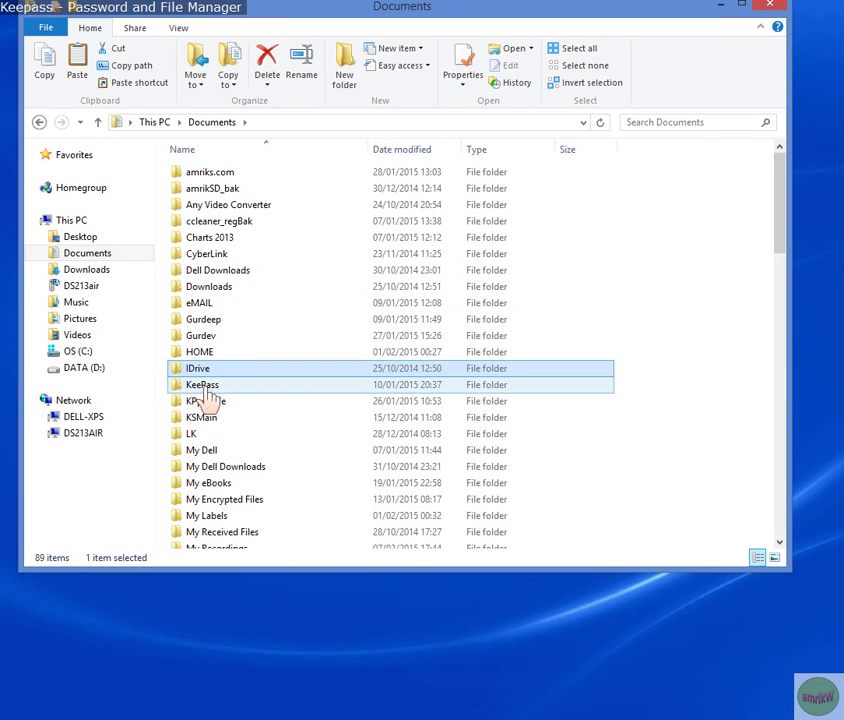
pyautogui.doubleClick(200, 388)
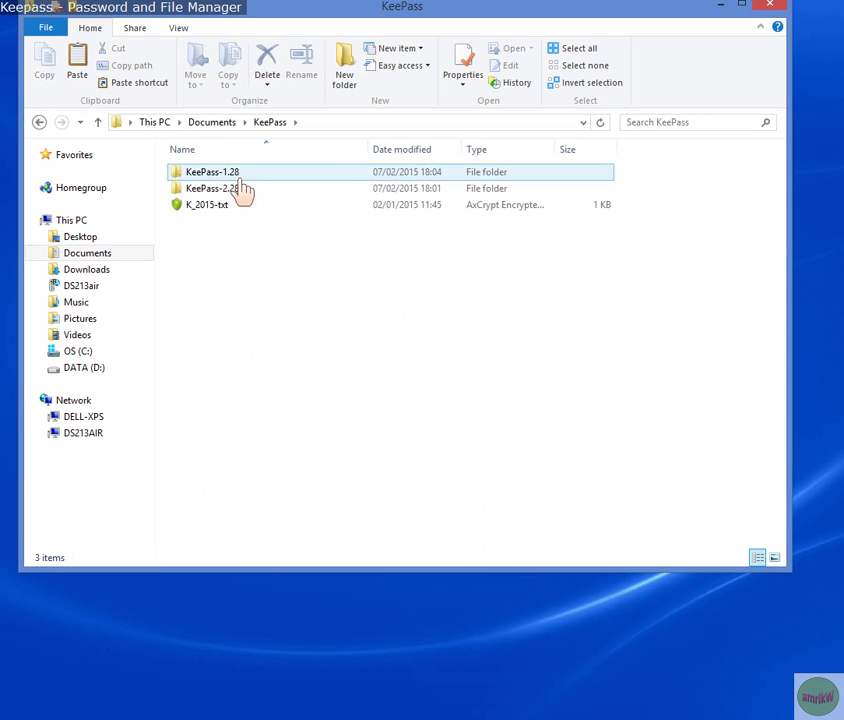
pyautogui.doubleClick(236, 178)
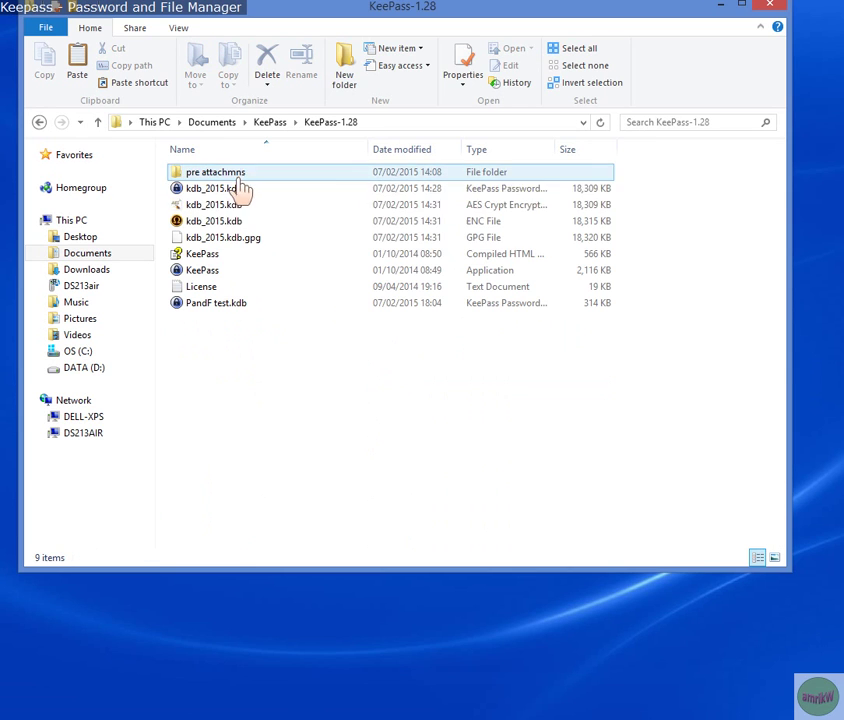
# - Open PandF test.kdb in KeePass 1.28 and unlock it with the master password
pyautogui.click(213, 310)
pyautogui.doubleClick(213, 310)
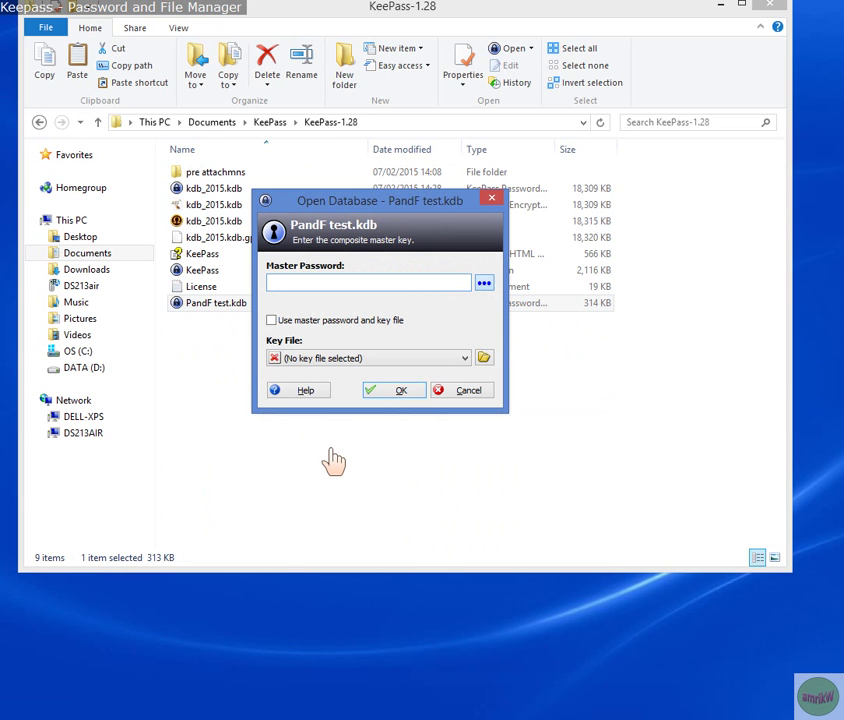
pyautogui.write('••')
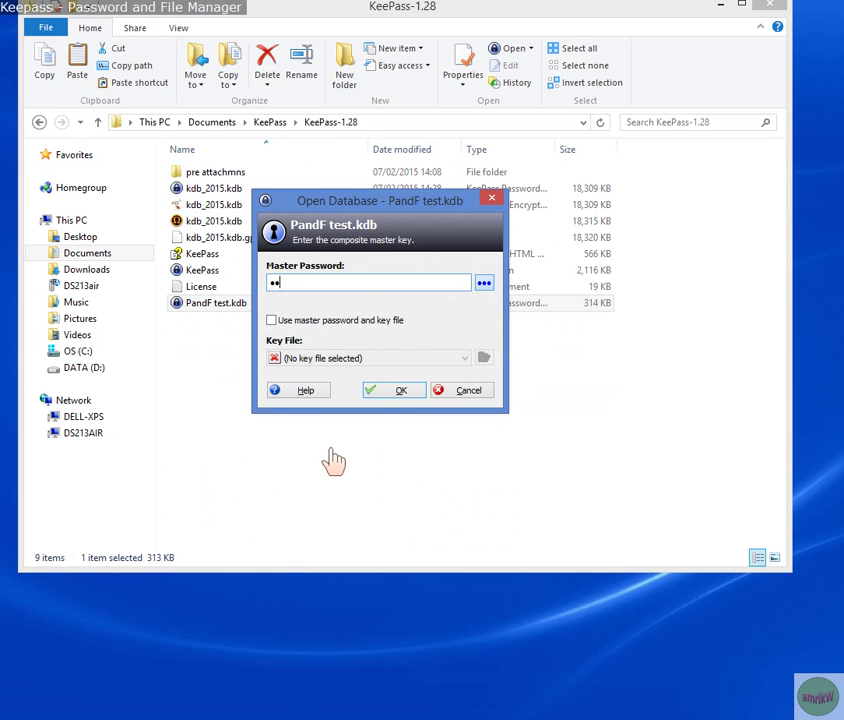
pyautogui.write('••')
pyautogui.press('Return')
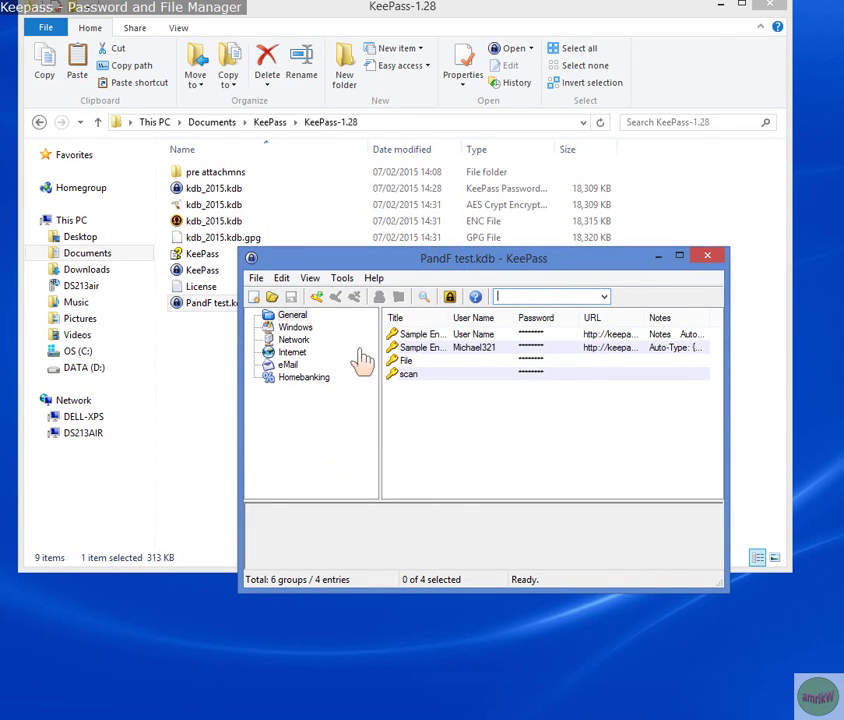
# - Use Save Attached File To... on the scan entry to save 10_HOLIDAY_COMPLAINT_FEB13 into KeePass-1.28
pyautogui.click(719, 8)
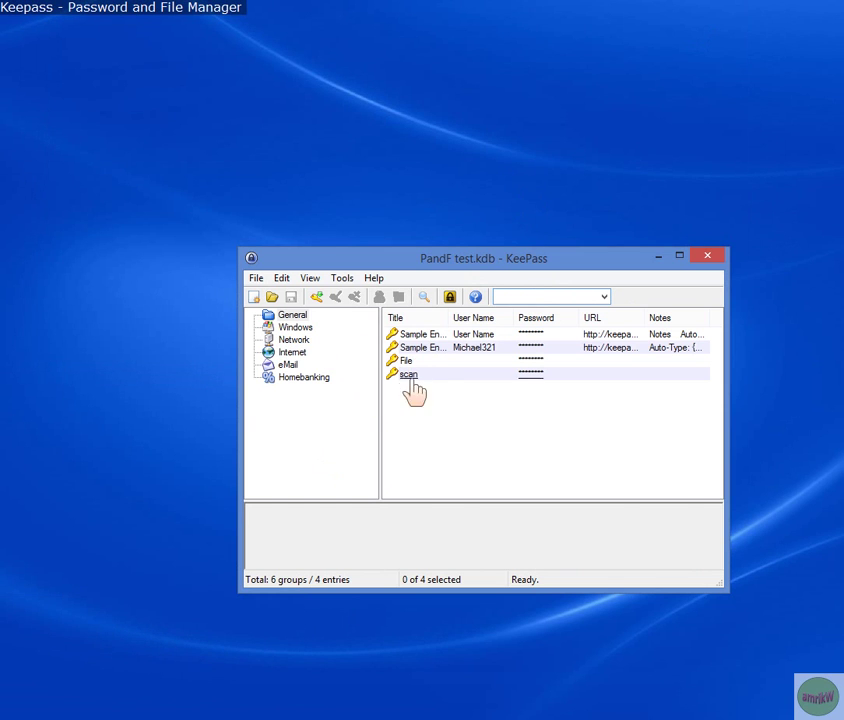
pyautogui.click(424, 377)
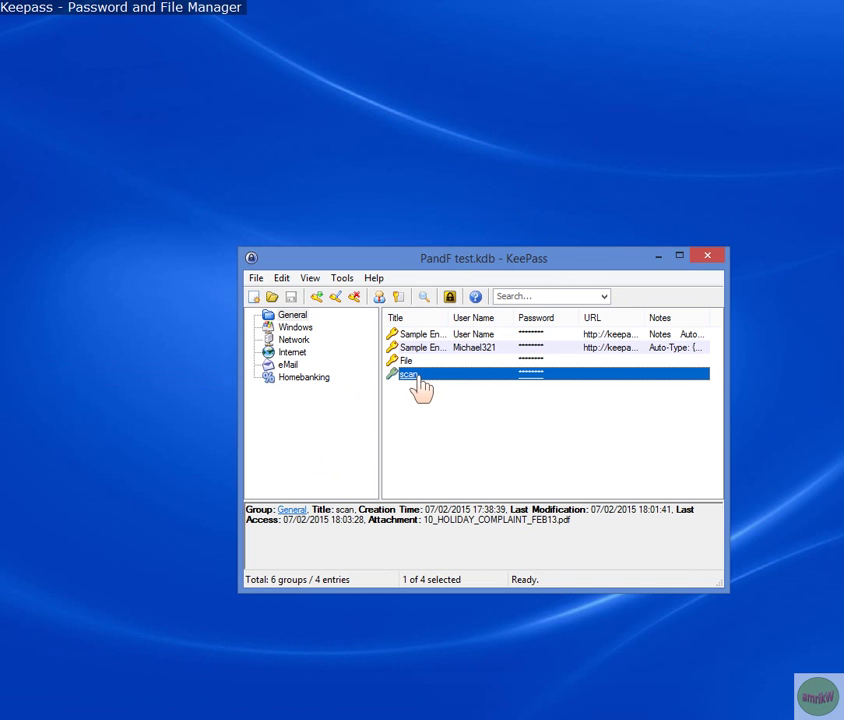
pyautogui.rightClick(417, 377)
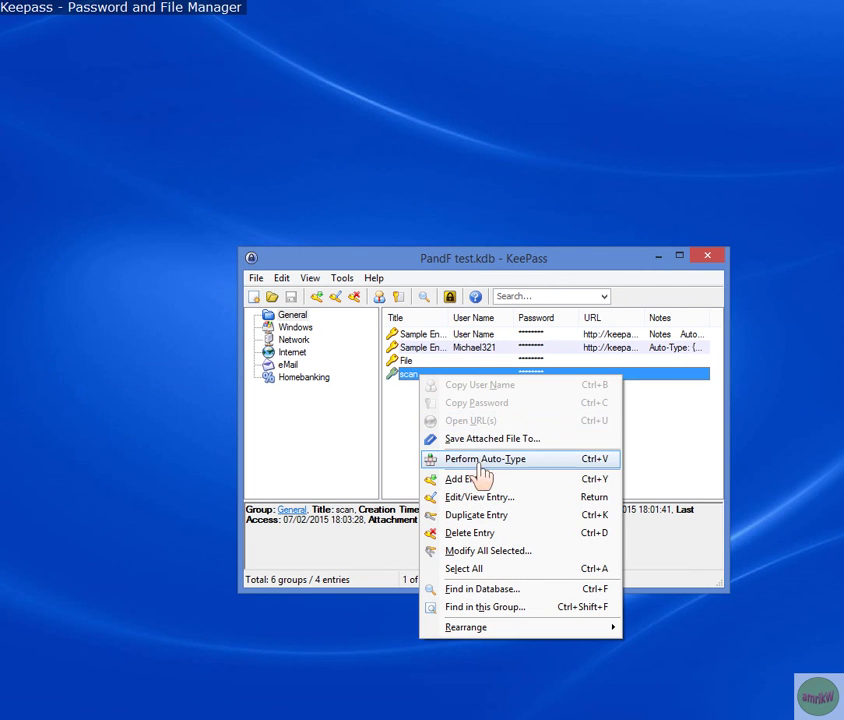
pyautogui.click(425, 514)
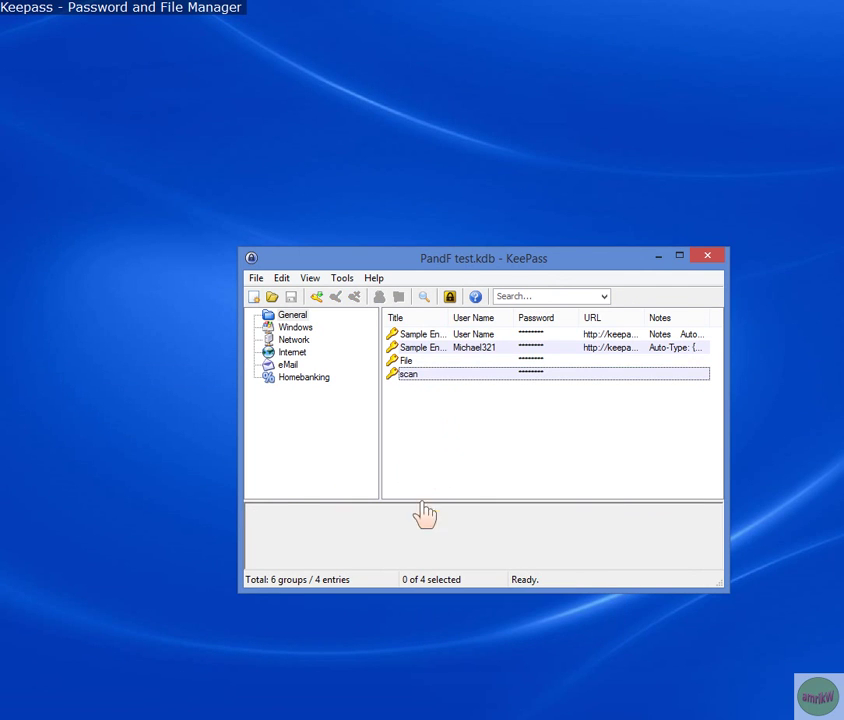
pyautogui.click(416, 376)
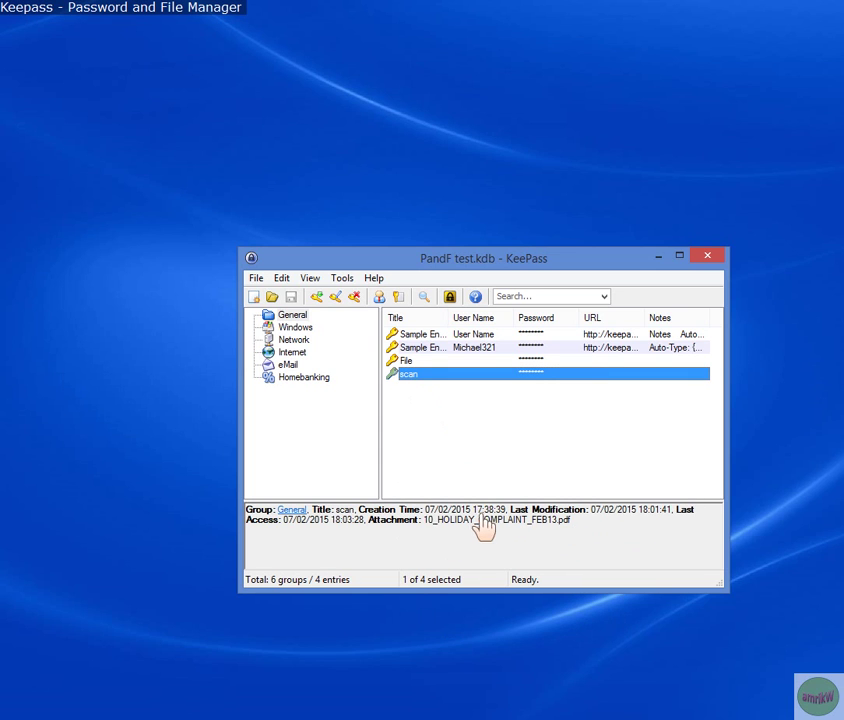
pyautogui.rightClick(412, 381)
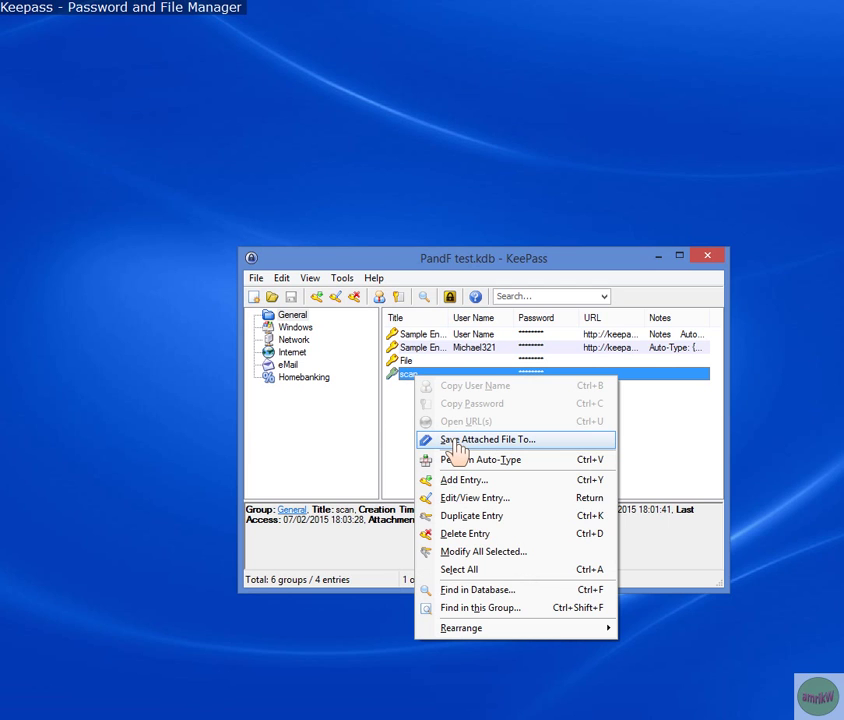
pyautogui.click(455, 444)
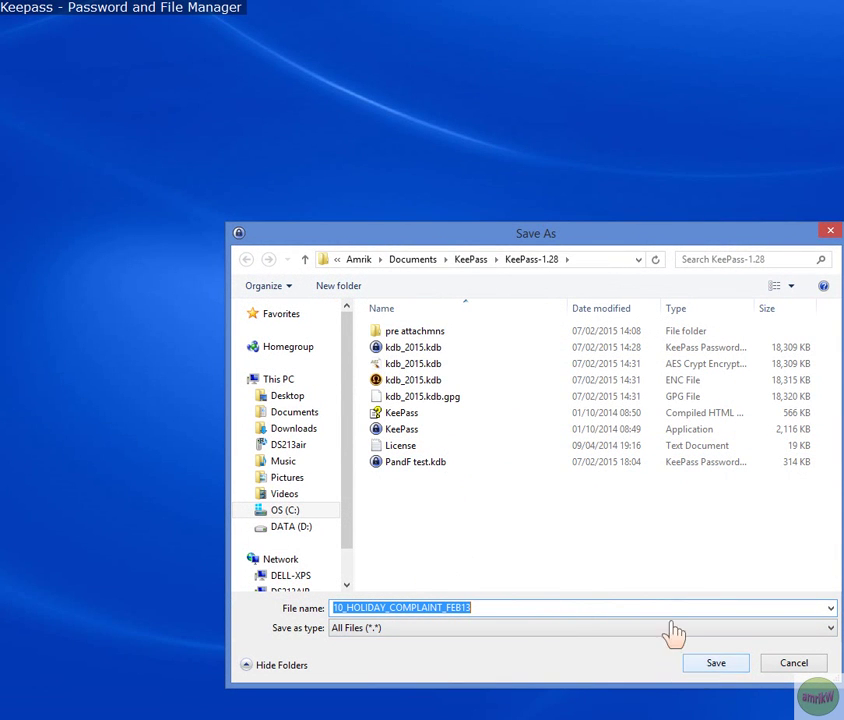
# - Save the complaint PDF into KeePass-1.28 and open it from File Explorer to check it
pyautogui.click(720, 663)
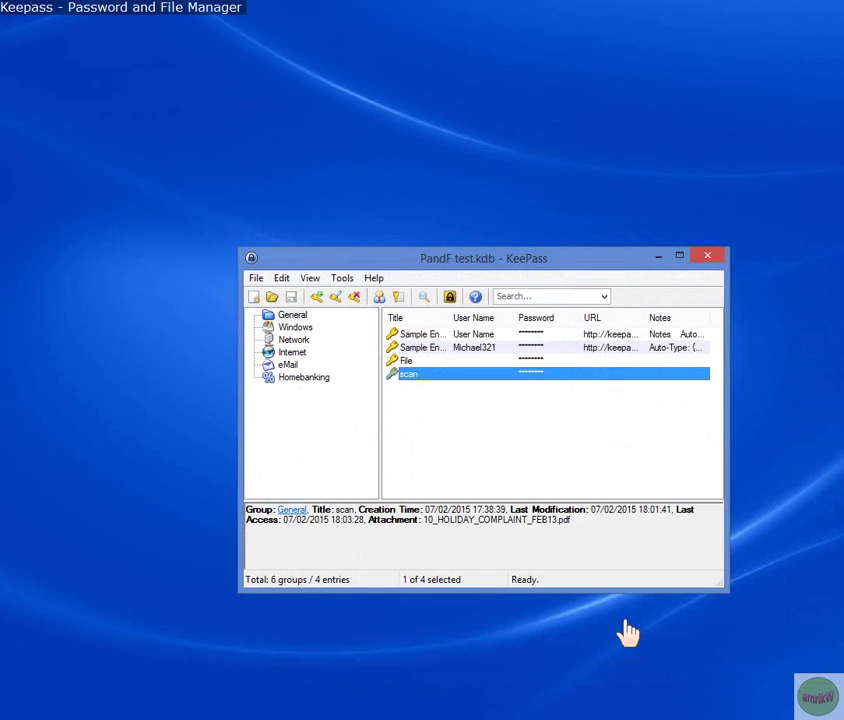
pyautogui.hotkey('alt', 'Tab')
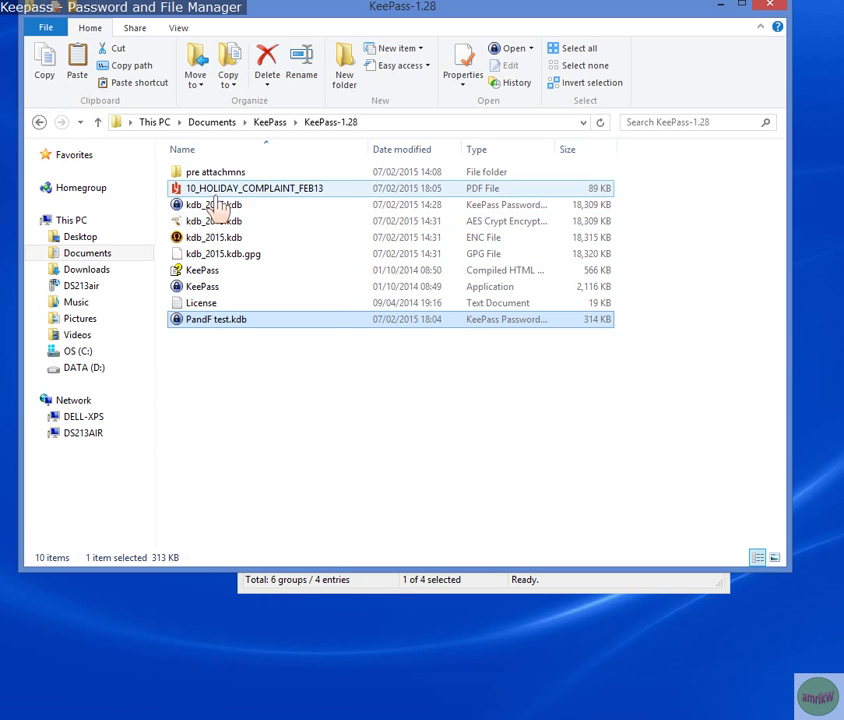
pyautogui.click(268, 190)
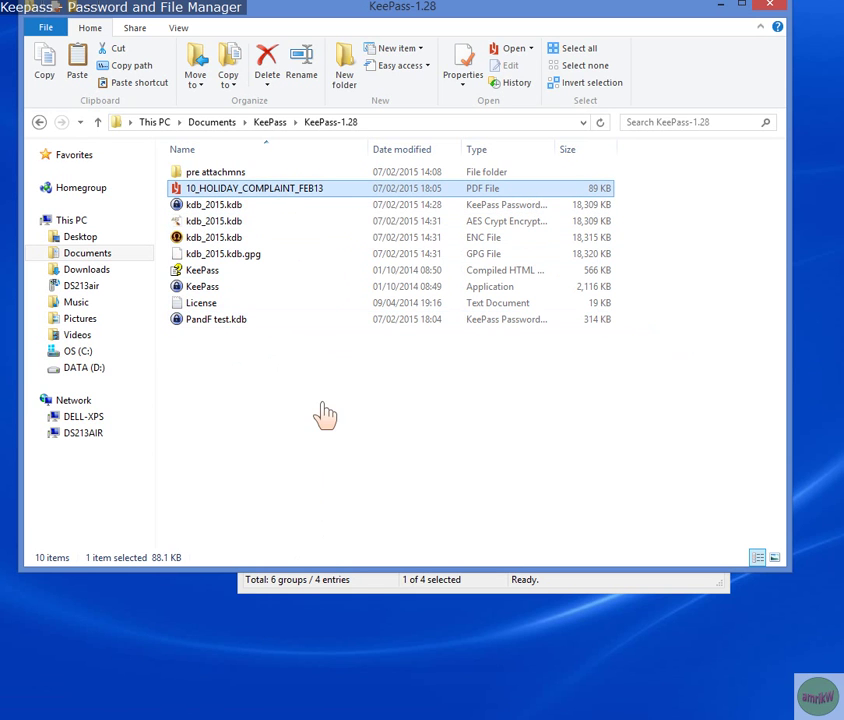
pyautogui.doubleClick(300, 190)
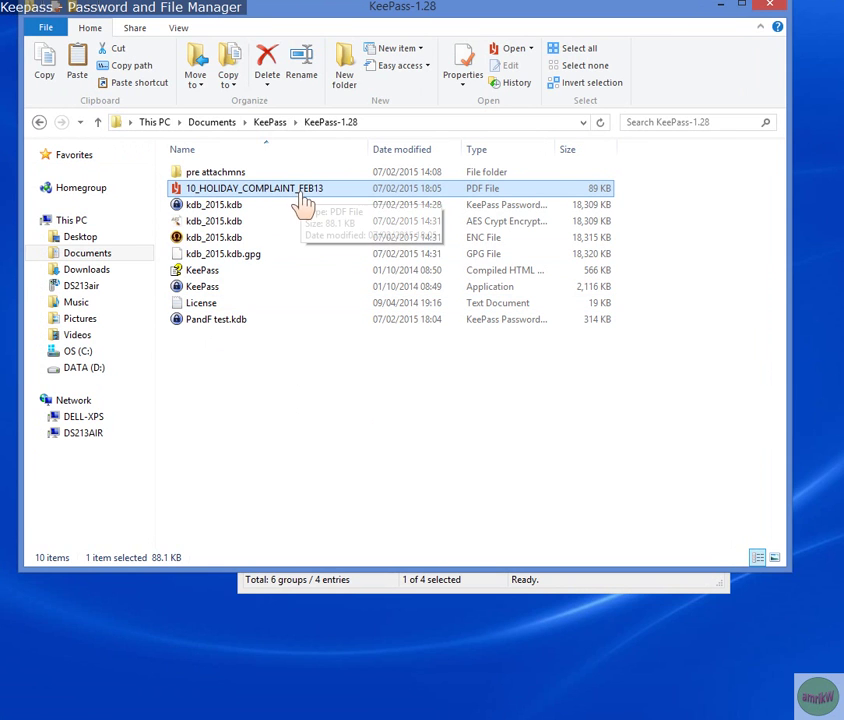
# - Close KeePass 1.28 and move File Explorer to the KeePass-2.28 folder
pyautogui.click(720, 8)
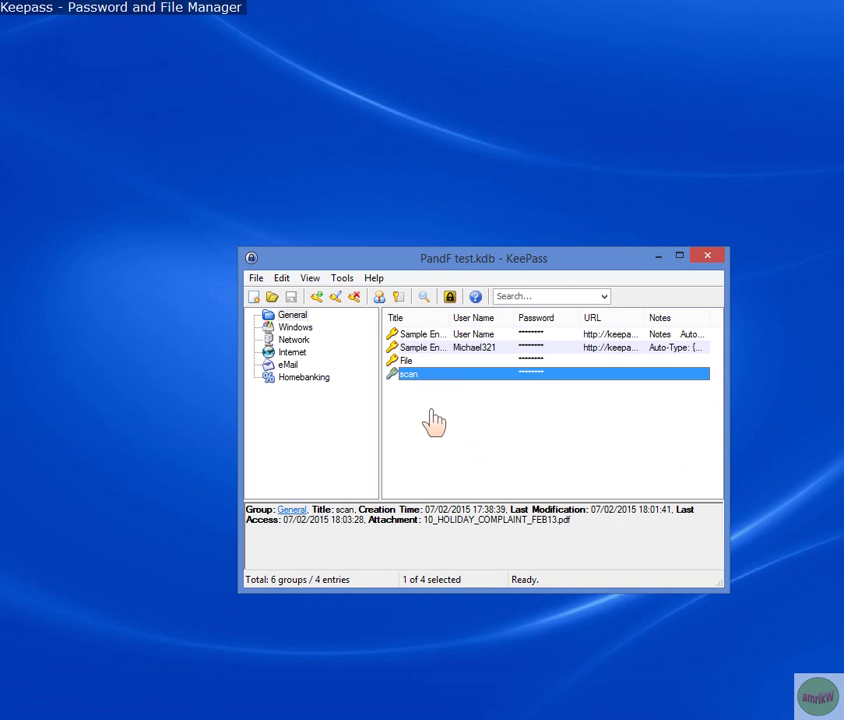
pyautogui.click(707, 256)
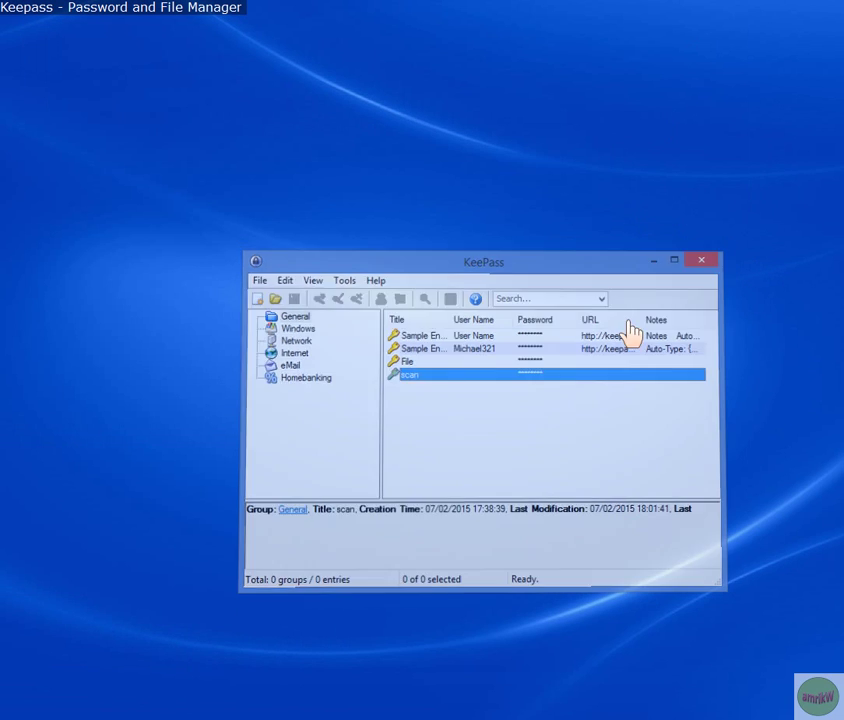
pyautogui.click(202, 633)
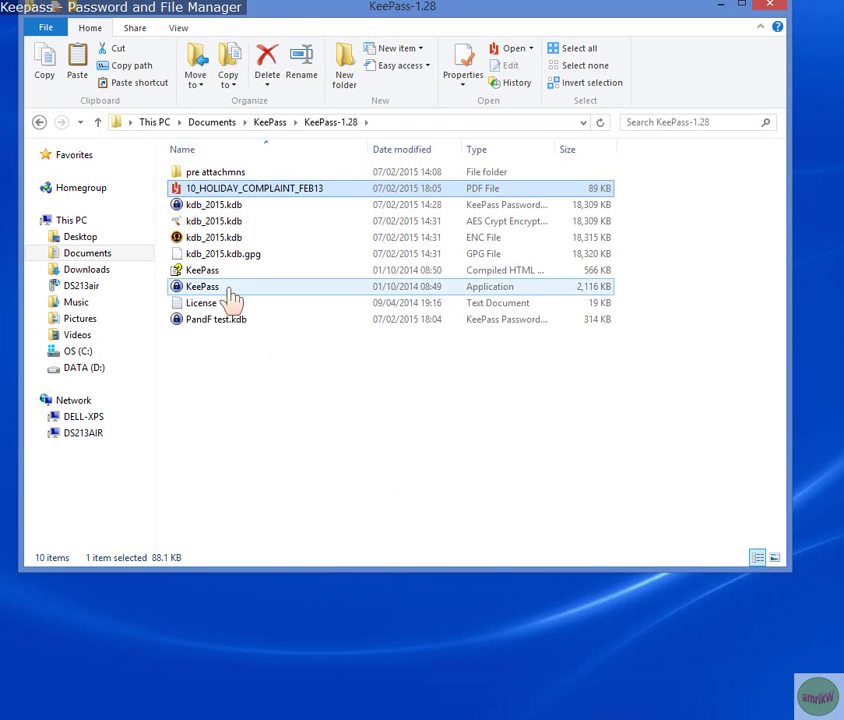
pyautogui.click(271, 122)
pyautogui.doubleClick(226, 188)
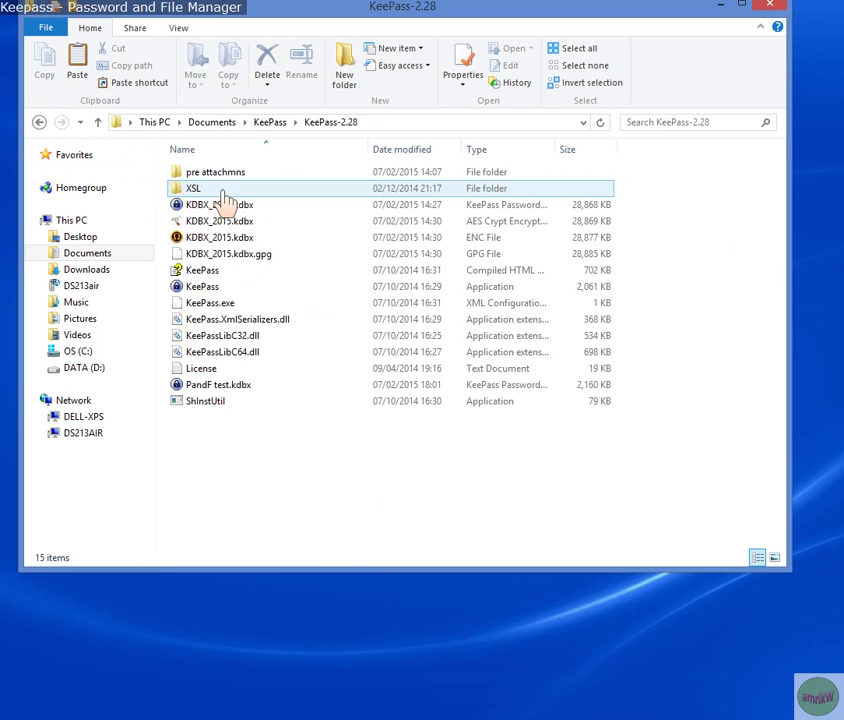
# - Unlock PandF test.kdbx in KeePass 2.28 and select the scan entry to show its four attachments
pyautogui.doubleClick(208, 390)
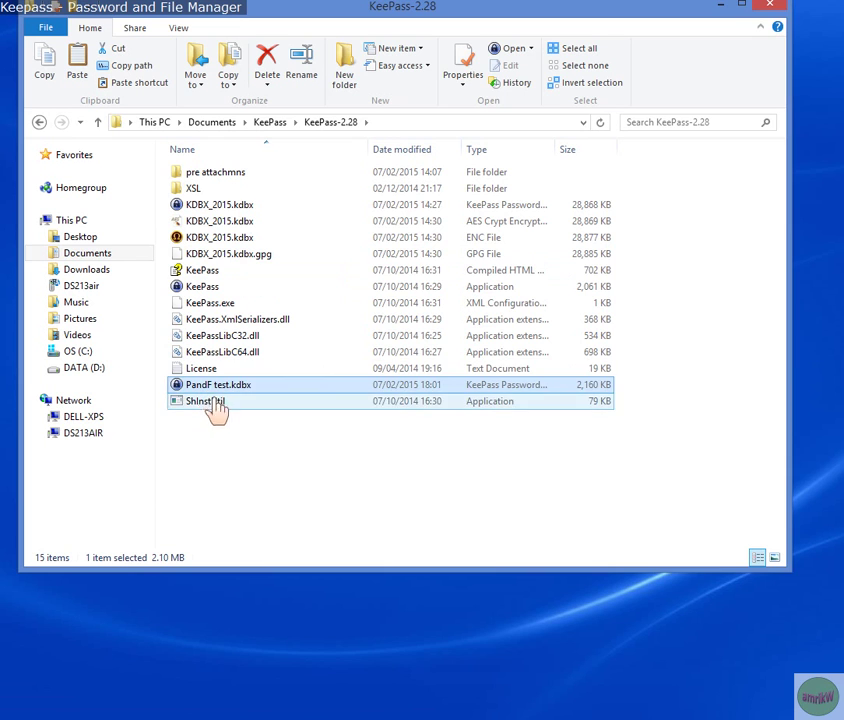
pyautogui.click(720, 8)
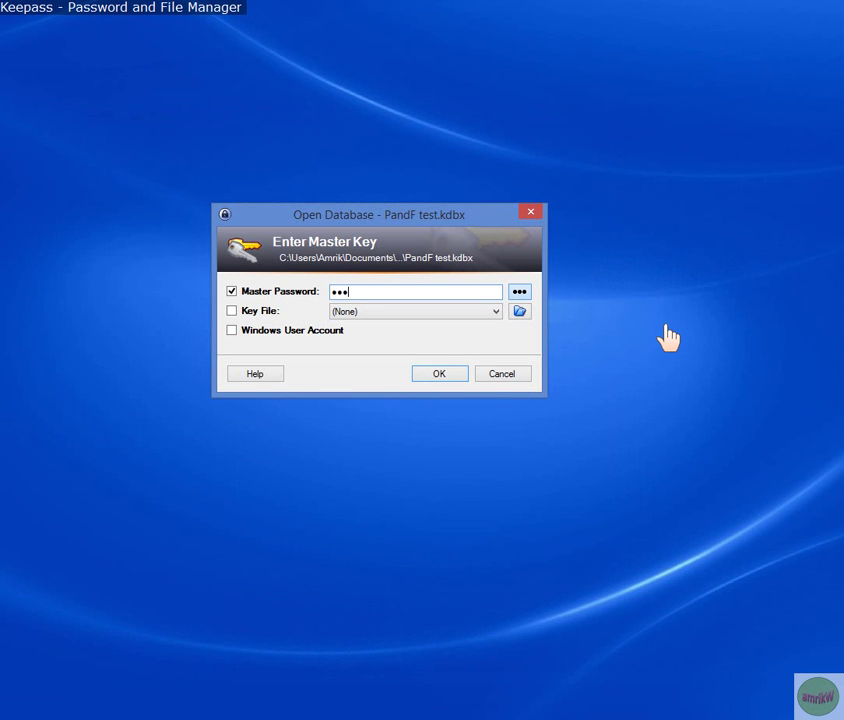
pyautogui.press('Return')
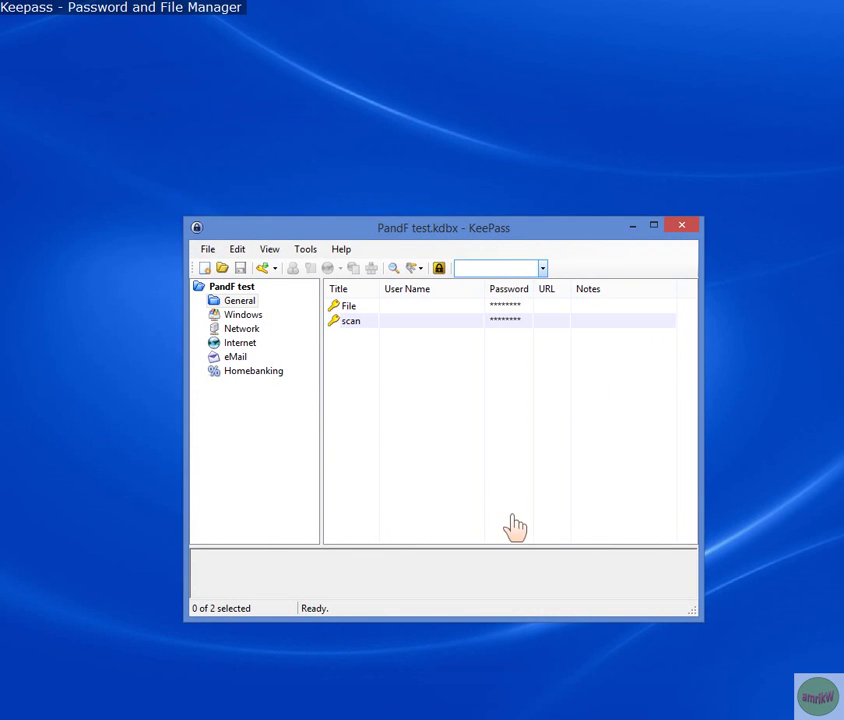
pyautogui.click(360, 322)
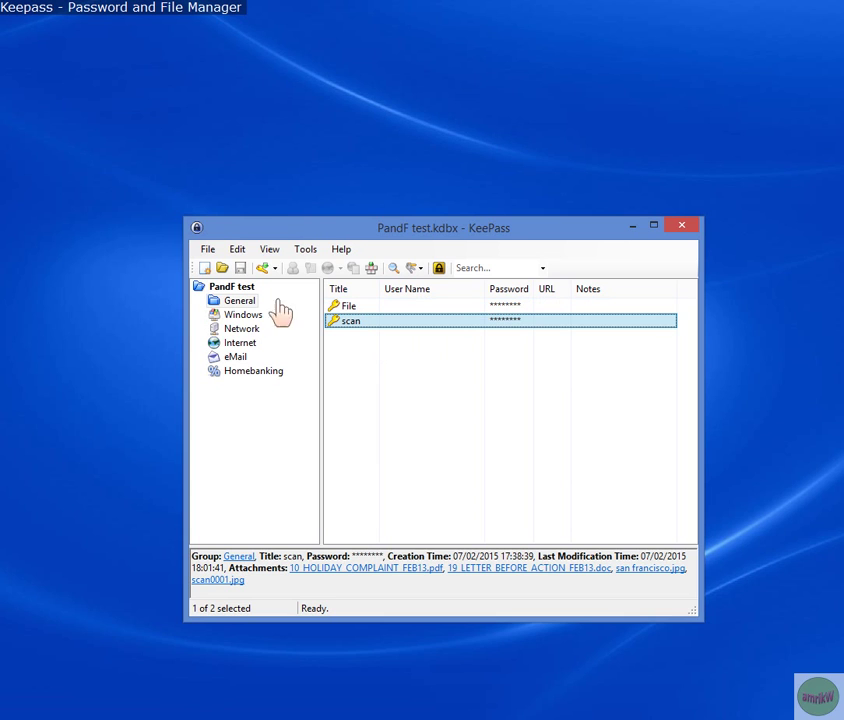
pyautogui.click(205, 250)
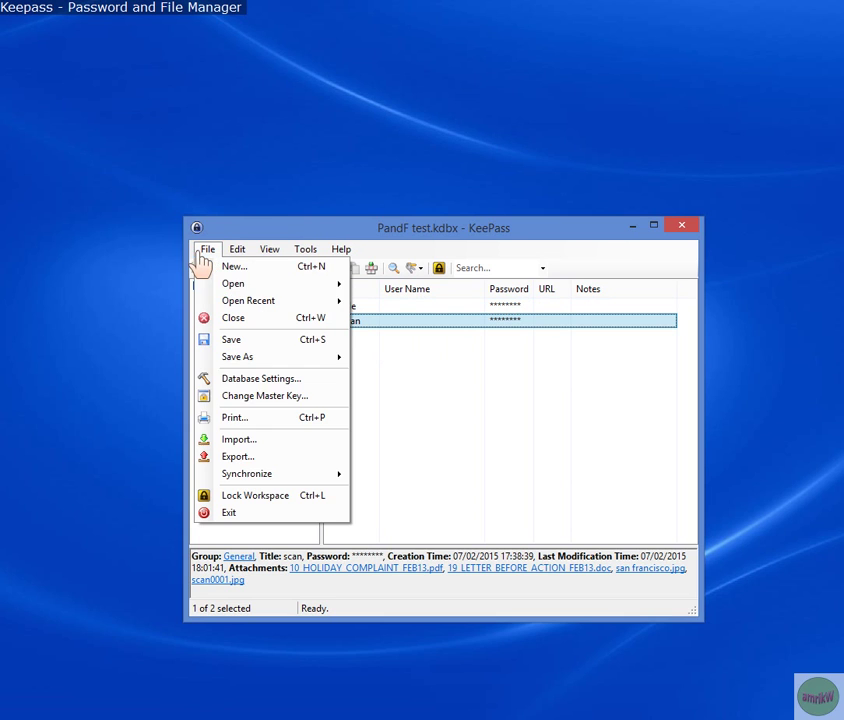
# - Export to a Customizable HTML File named 'PandF test' in KeePass-1.28 and open the preview
pyautogui.click(225, 457)
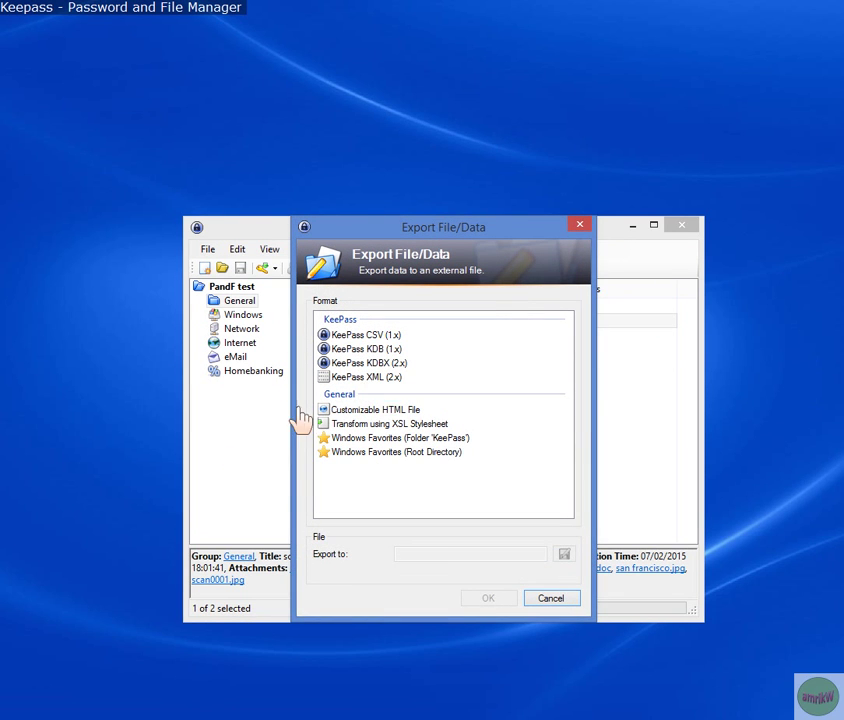
pyautogui.click(384, 413)
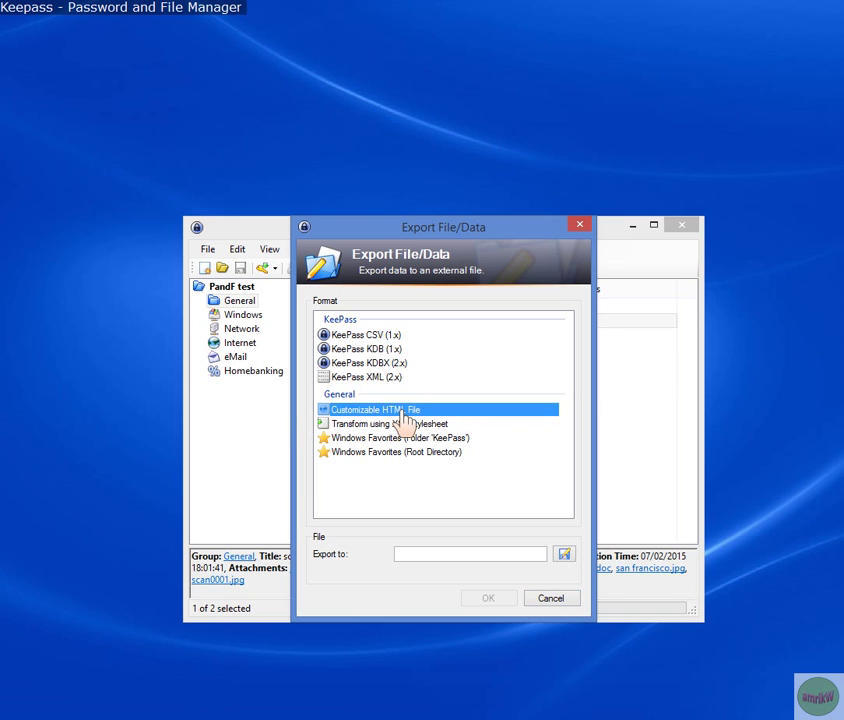
pyautogui.click(564, 555)
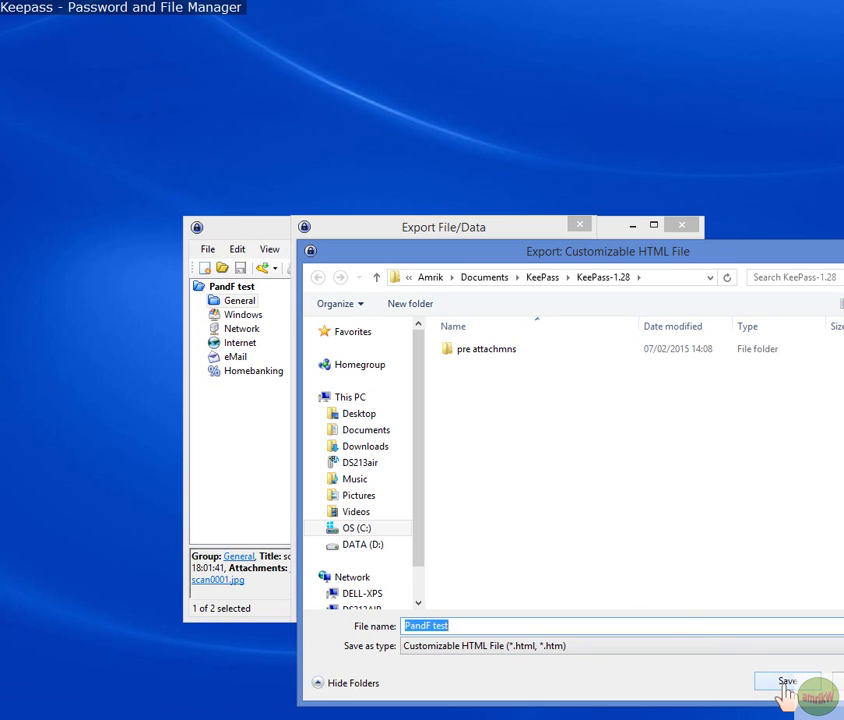
pyautogui.click(787, 688)
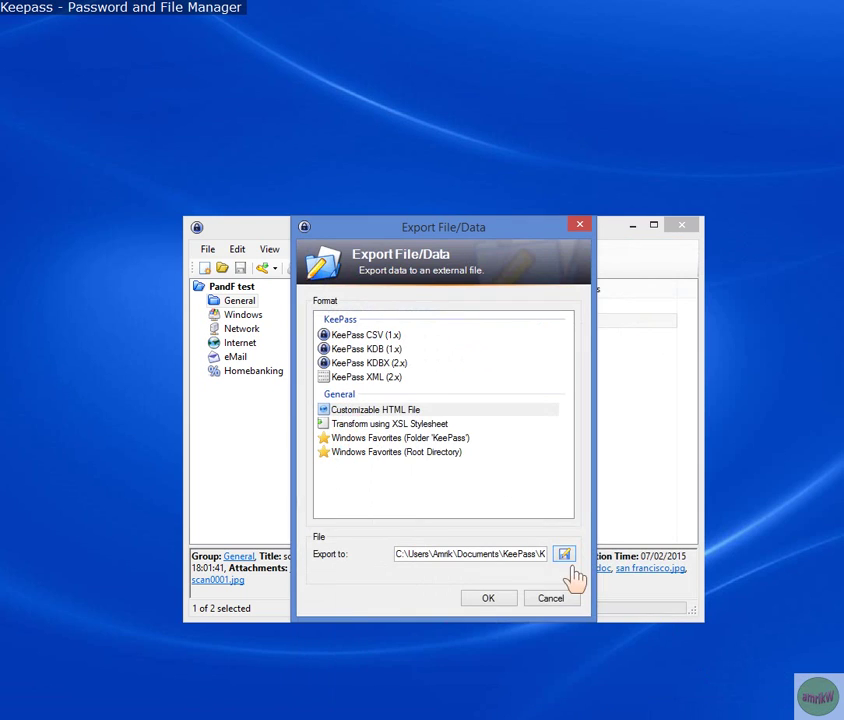
pyautogui.click(490, 598)
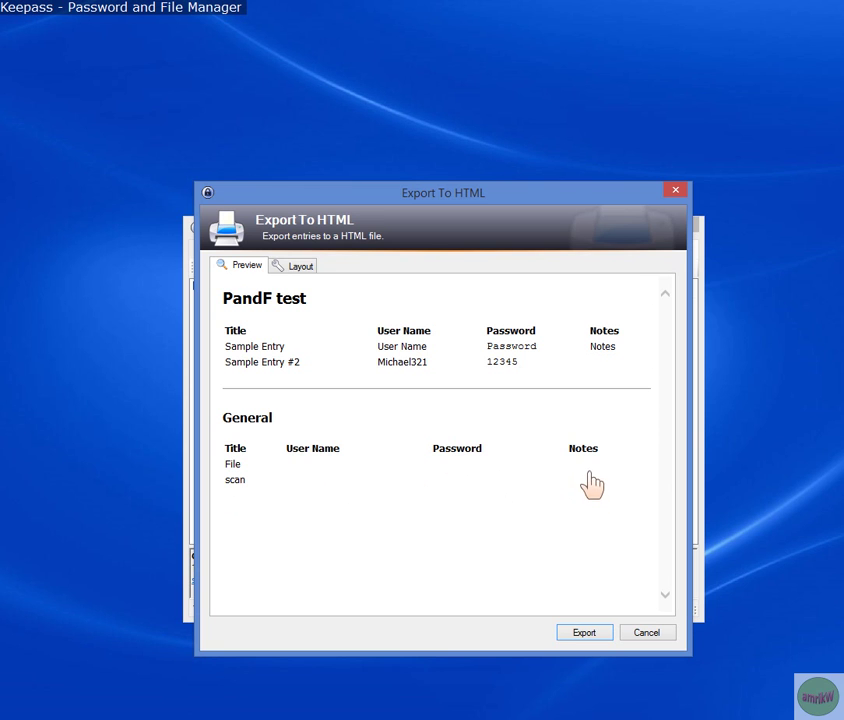
# - Write the HTML export, then reopen the HTML export's save location to confirm PandF test exists, and cancel
pyautogui.click(586, 633)
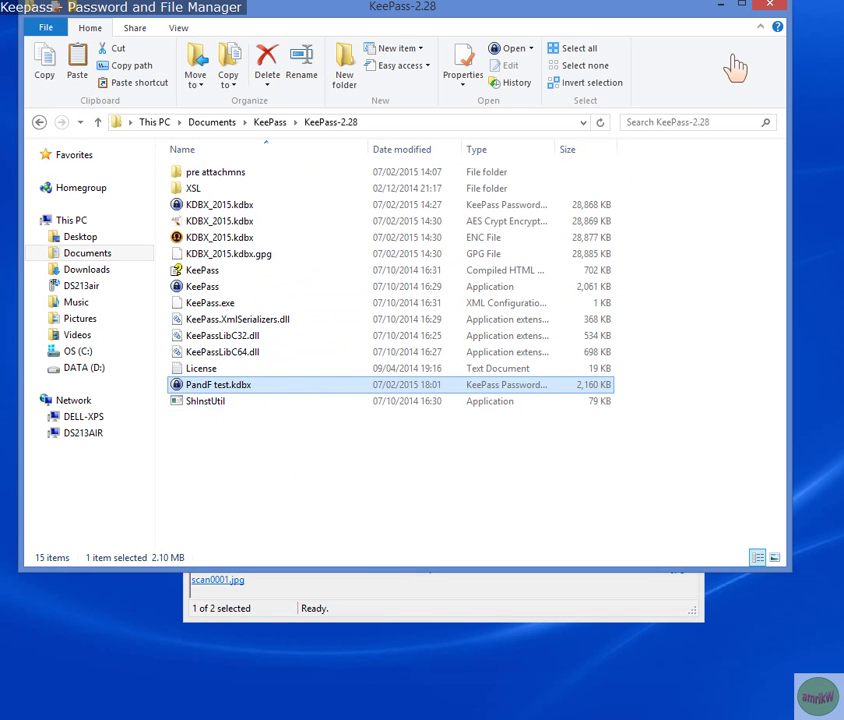
pyautogui.click(719, 8)
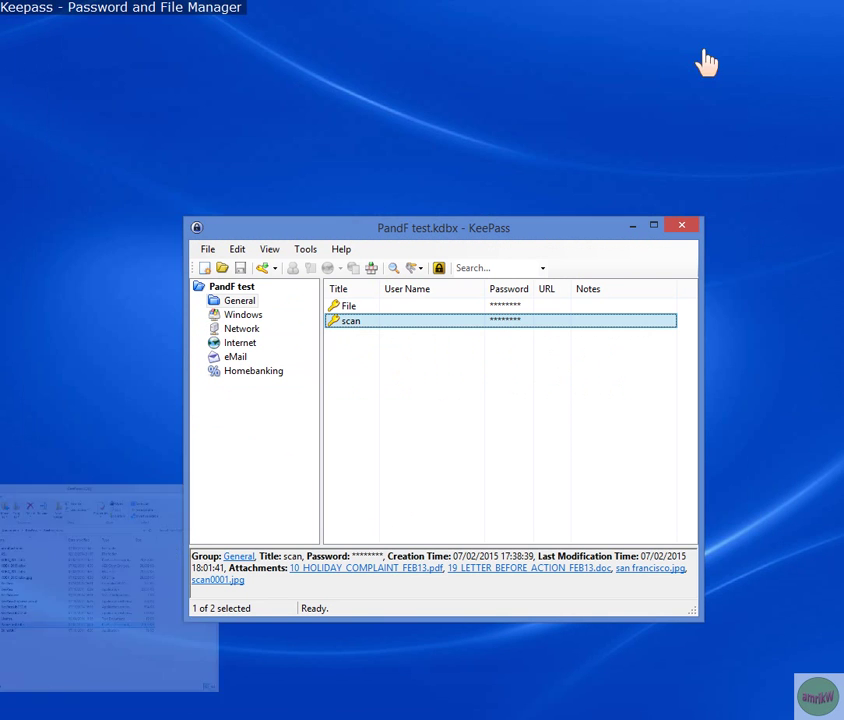
pyautogui.click(205, 252)
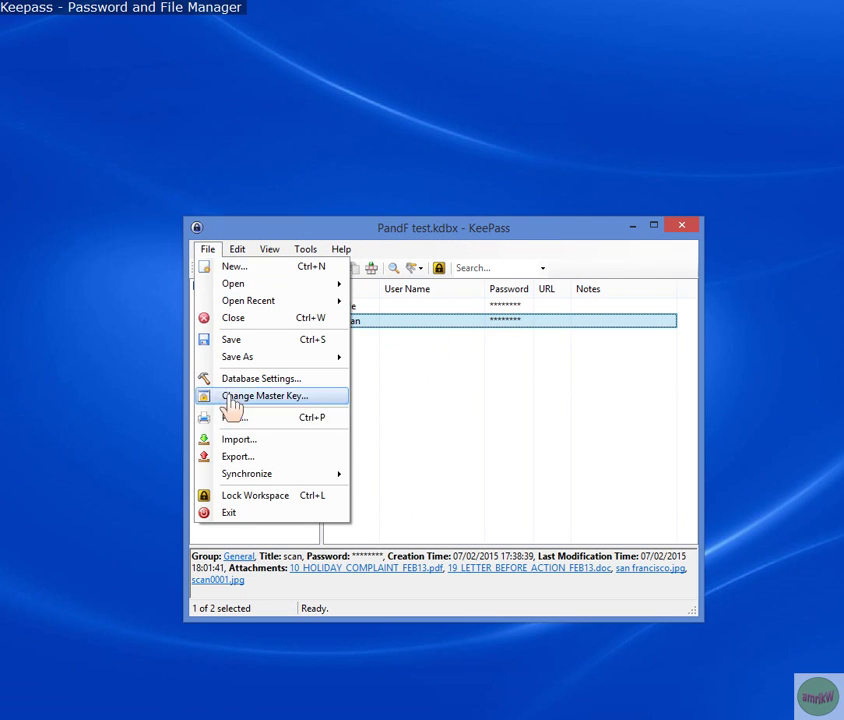
pyautogui.click(240, 456)
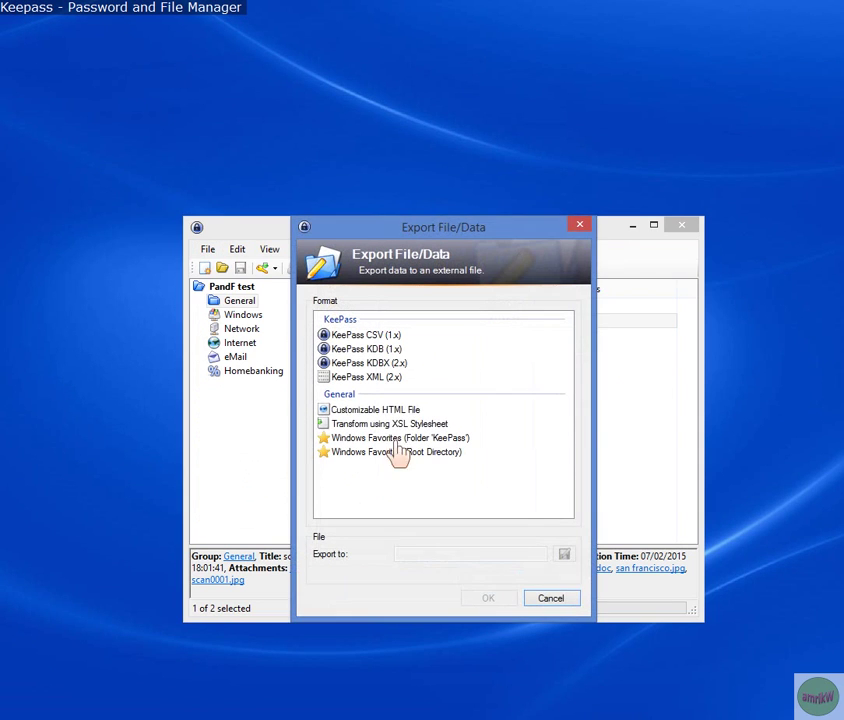
pyautogui.click(398, 411)
pyautogui.click(564, 553)
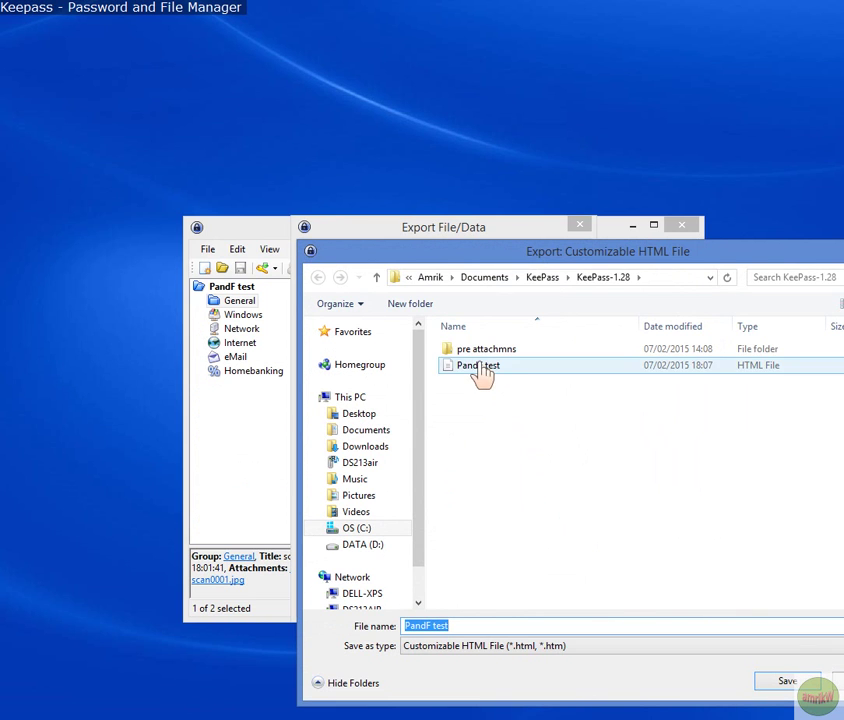
pyautogui.press('Escape')
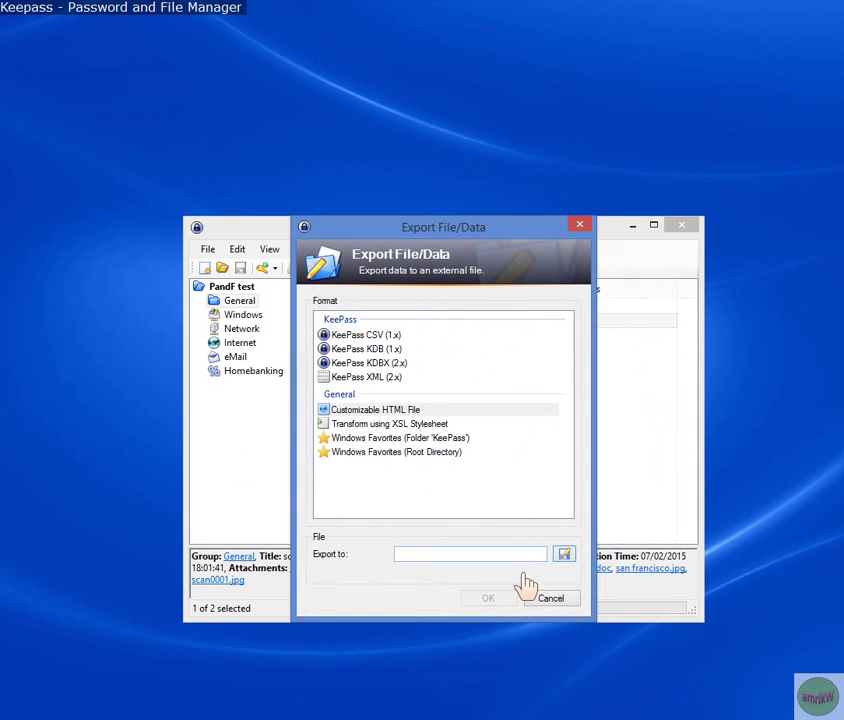
pyautogui.click(549, 599)
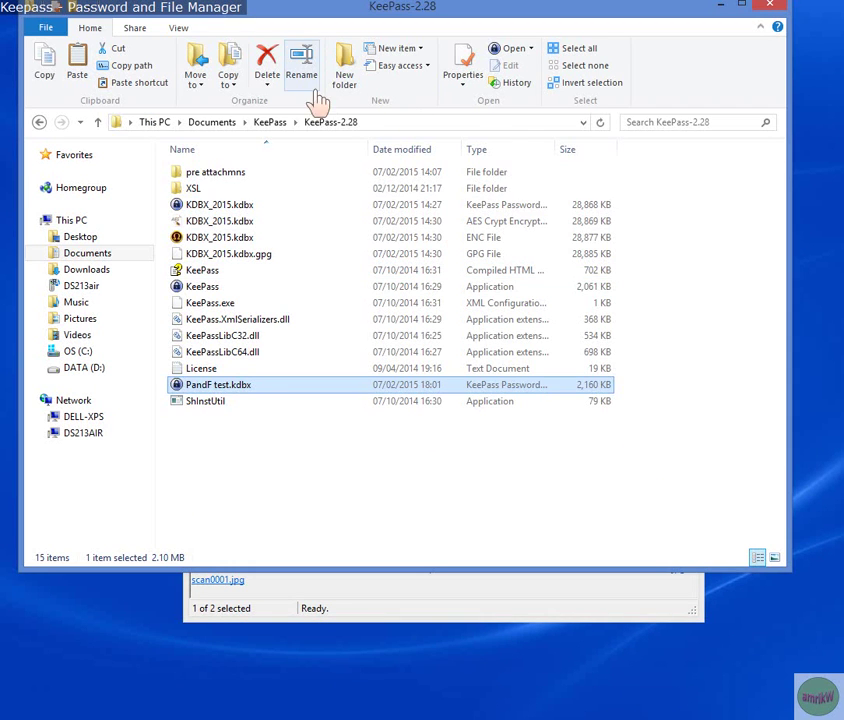
# - Go to KeePass-1.28 and try opening the PandF test HTML file, dismissing the program chooser
pyautogui.click(271, 122)
pyautogui.doubleClick(245, 171)
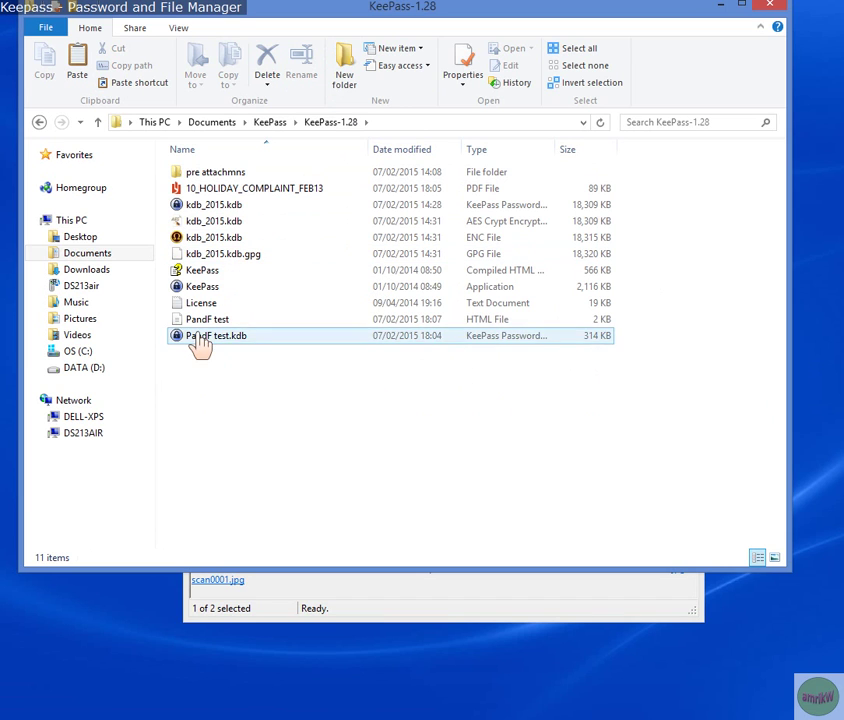
pyautogui.click(207, 322)
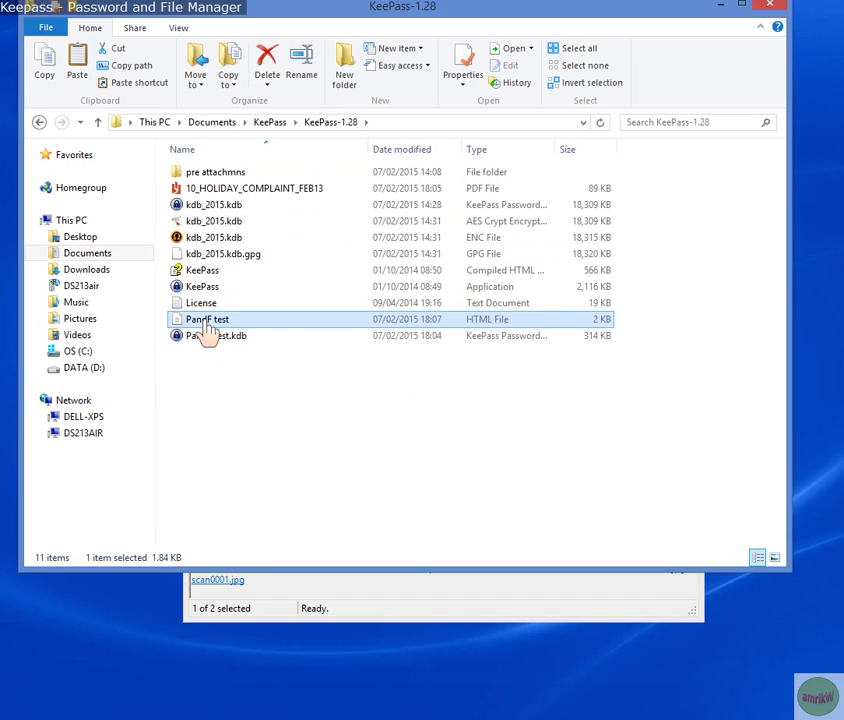
pyautogui.doubleClick(198, 322)
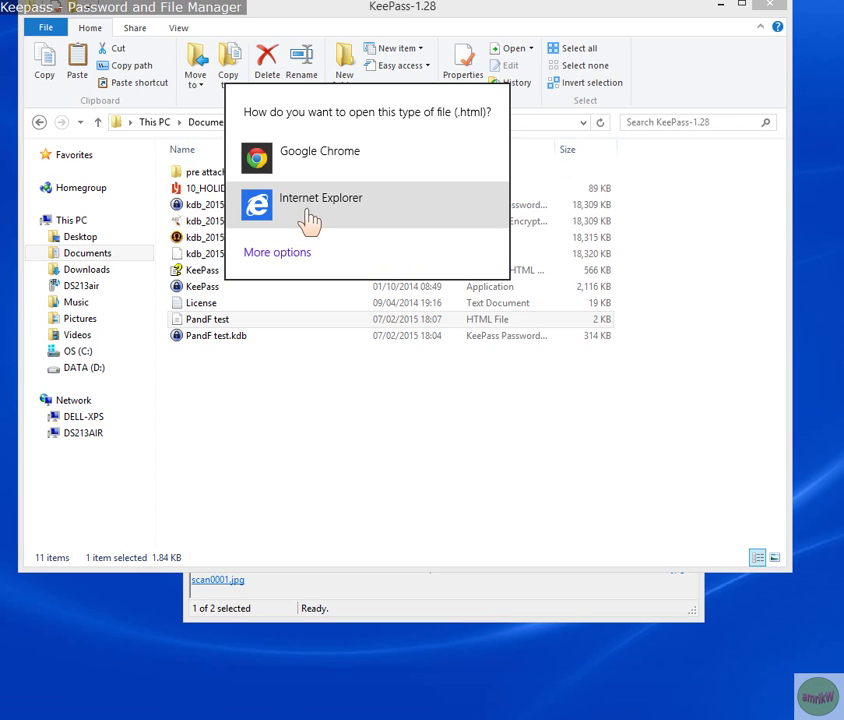
pyautogui.click(324, 392)
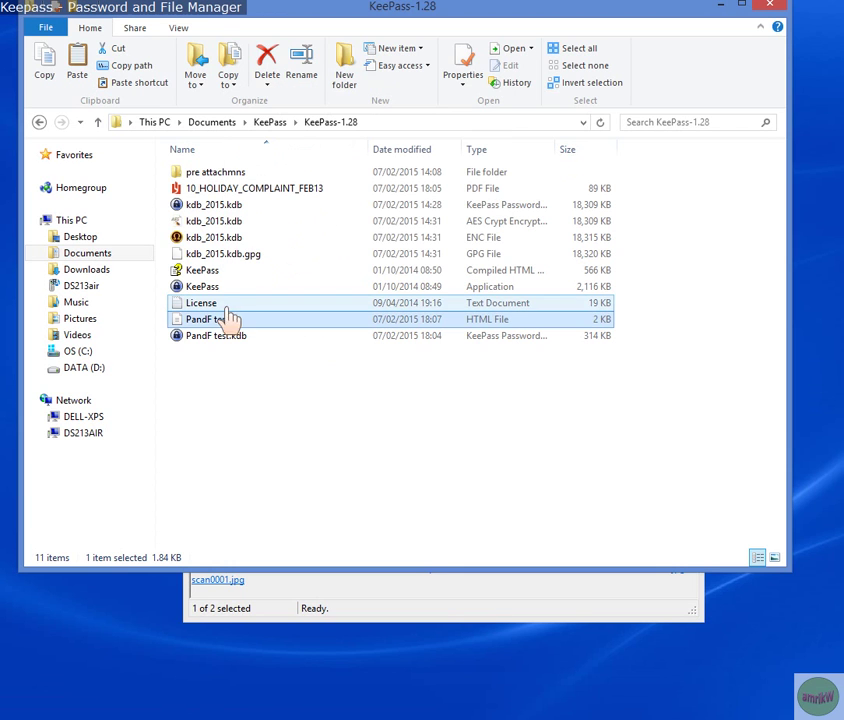
# - Open PandF test with Internet Explorer via Open with
pyautogui.rightClick(220, 333)
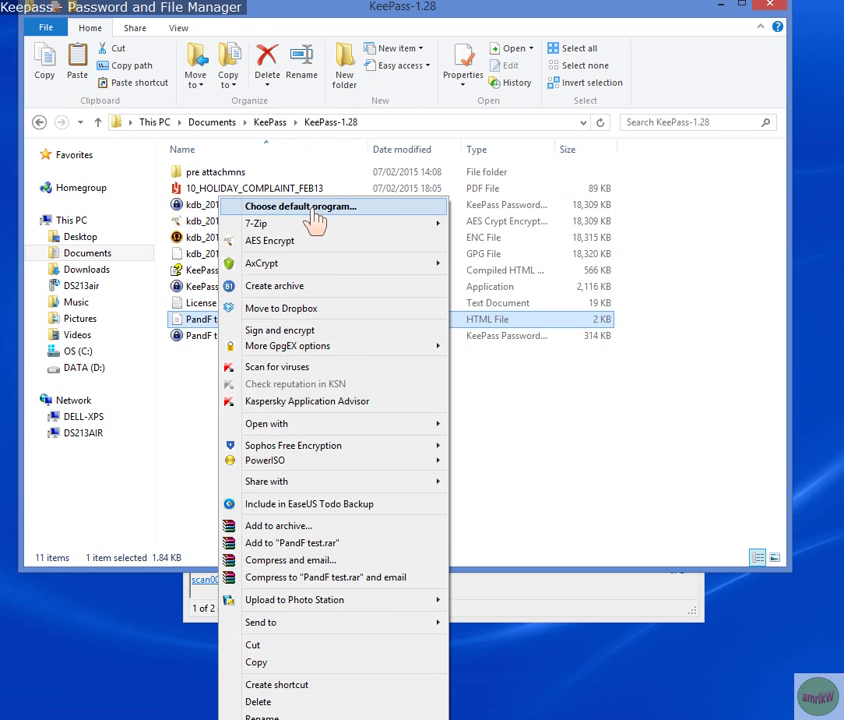
pyautogui.moveTo(311, 426)
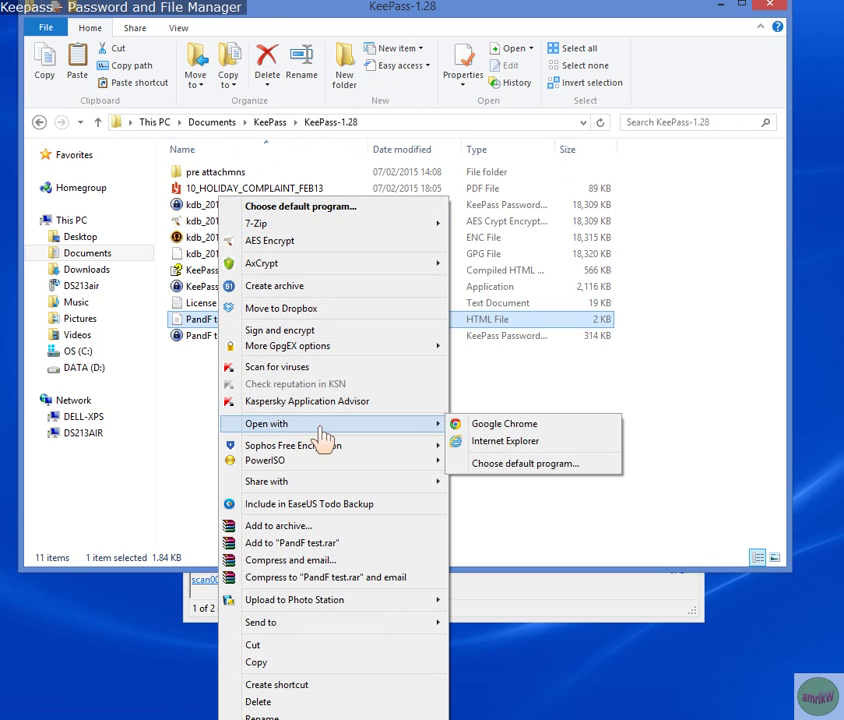
pyautogui.click(491, 445)
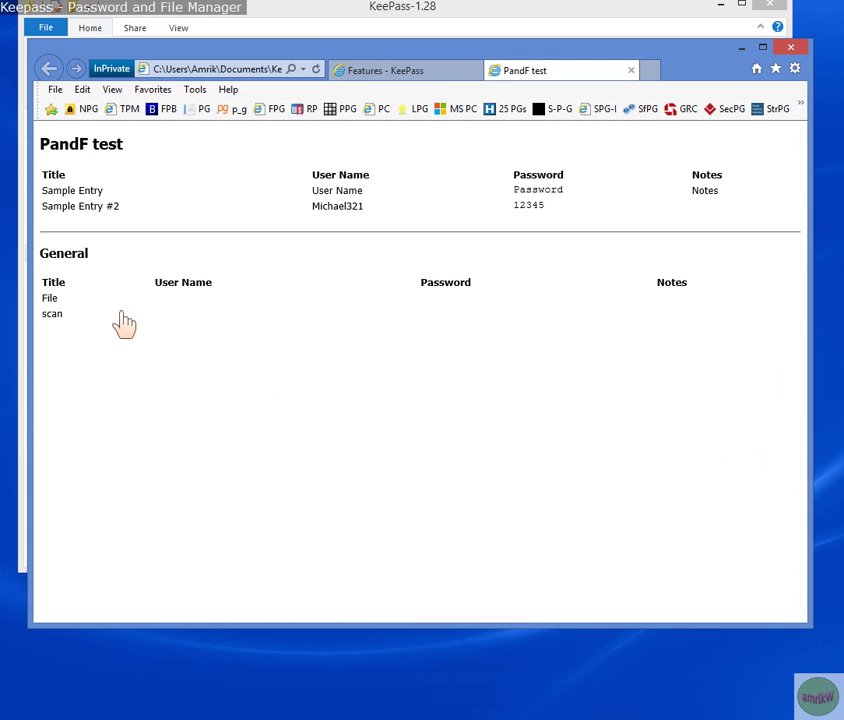
# - Close Internet Explorer with all its tabs, then close the KeePass-1.28 Explorer window
pyautogui.click(791, 50)
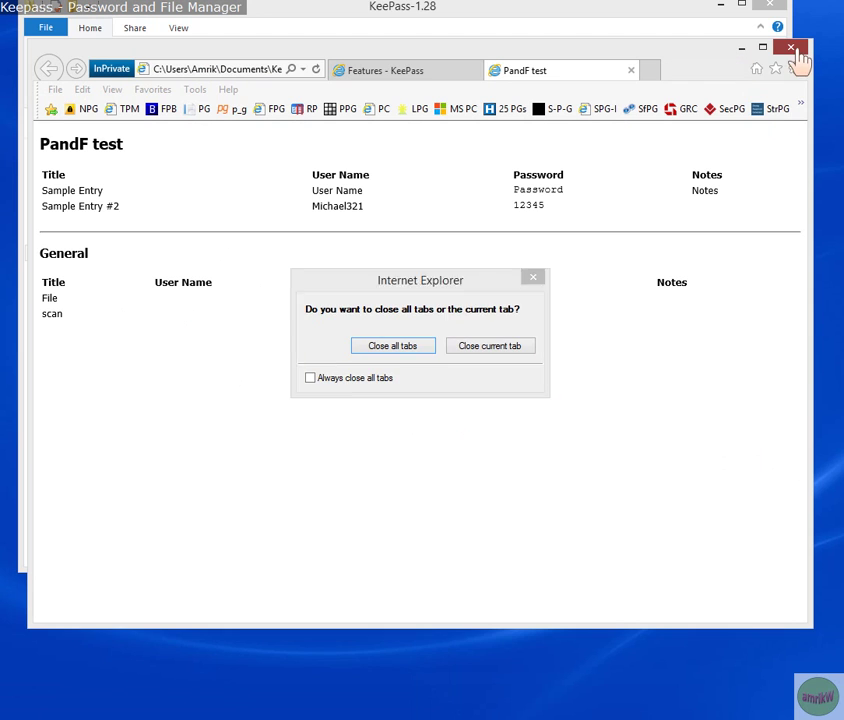
pyautogui.click(392, 346)
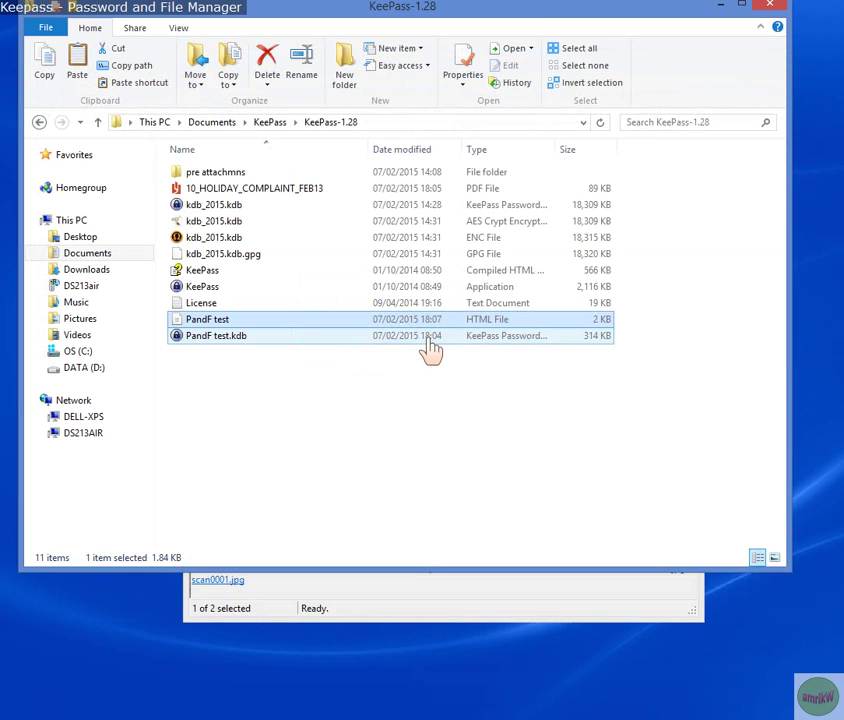
pyautogui.click(771, 9)
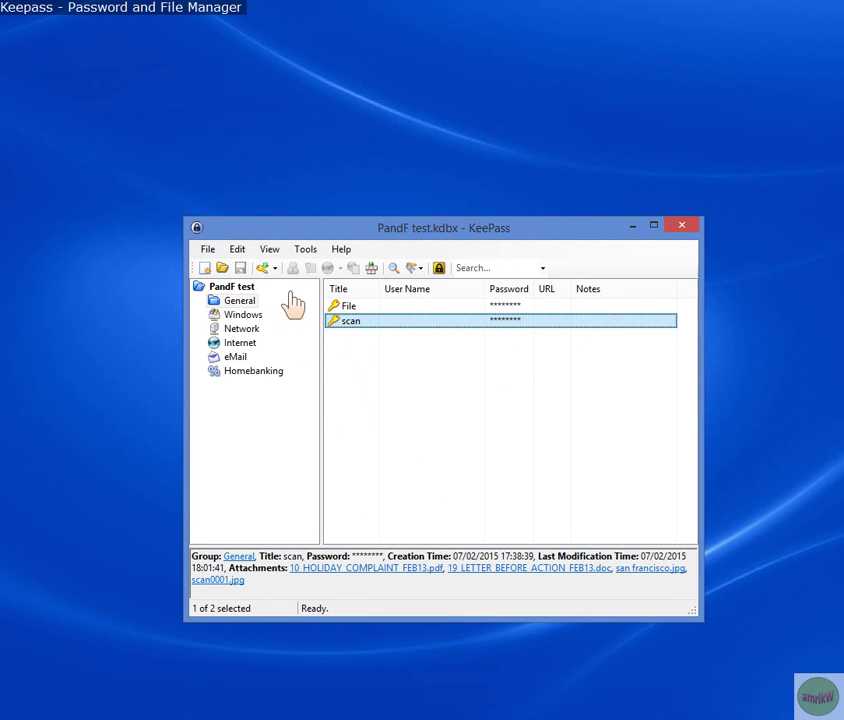
# - Close the PandF test database and quit KeePass
pyautogui.click(207, 249)
pyautogui.click(232, 319)
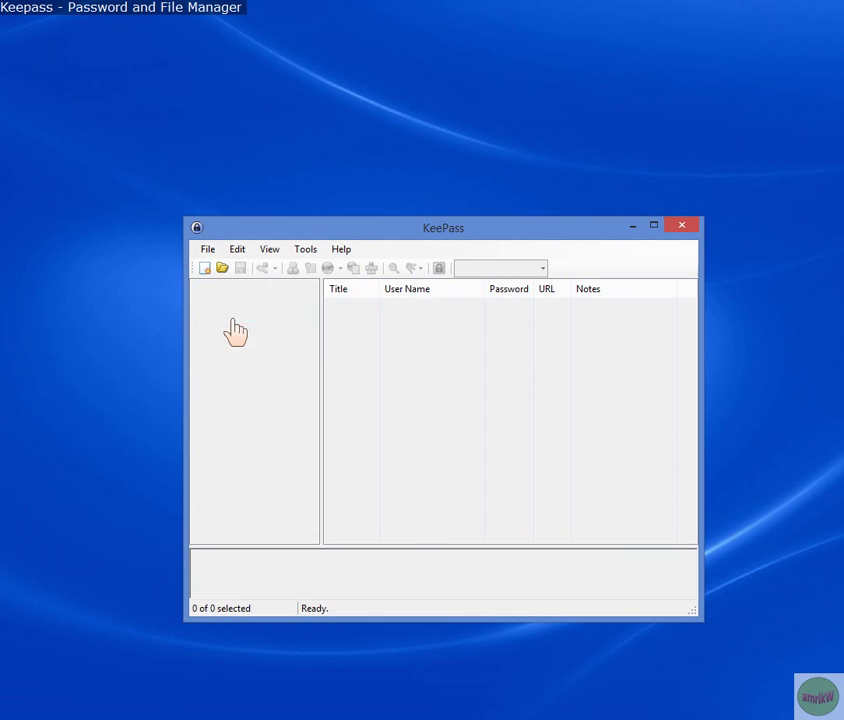
pyautogui.click(681, 226)
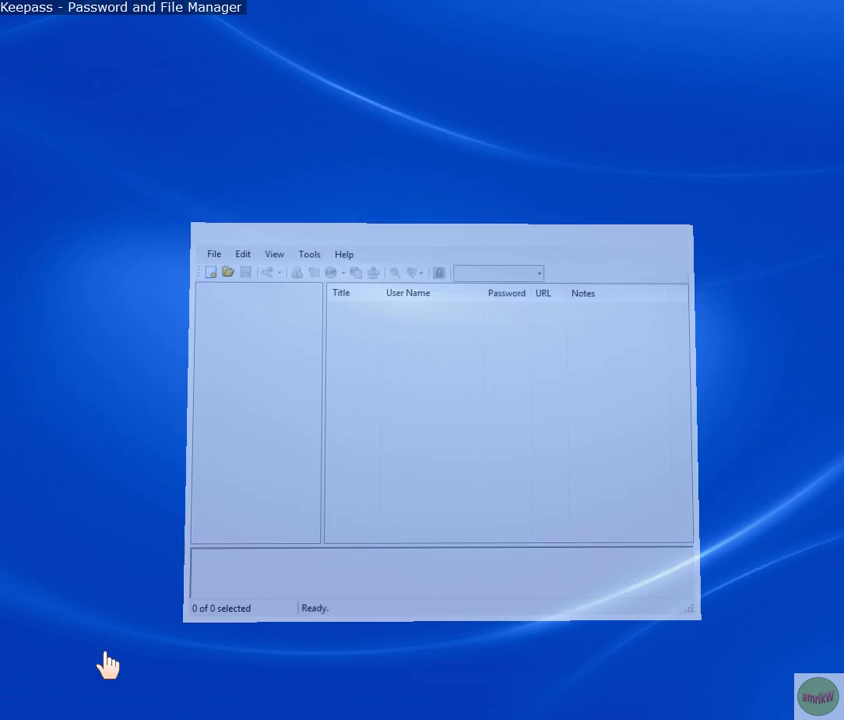
# - Open a new File Explorer window with Win+E and navigate to Documents > KeePass > KeePass-2.28
pyautogui.press('super+e')
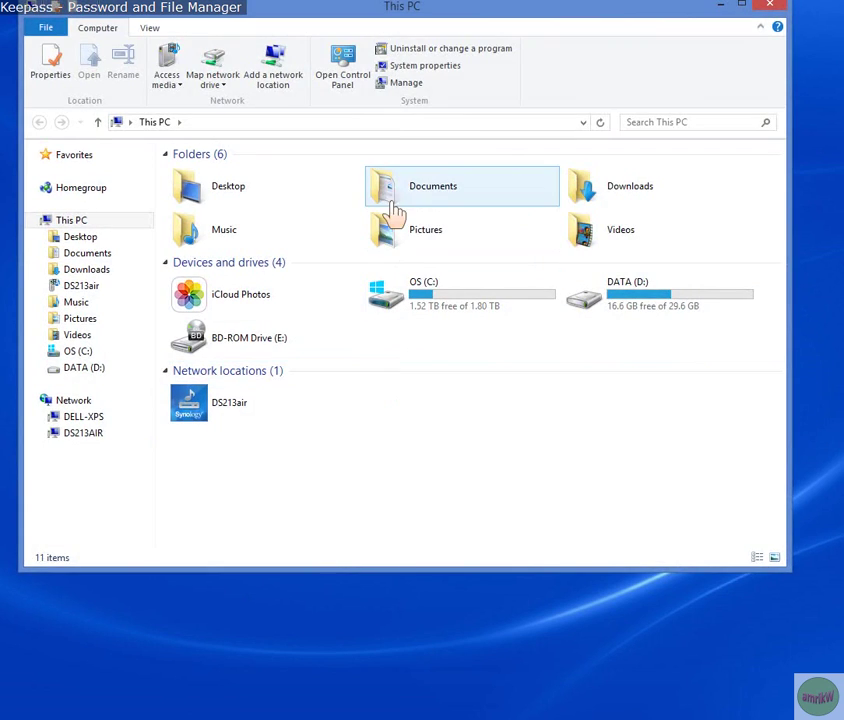
pyautogui.doubleClick(395, 205)
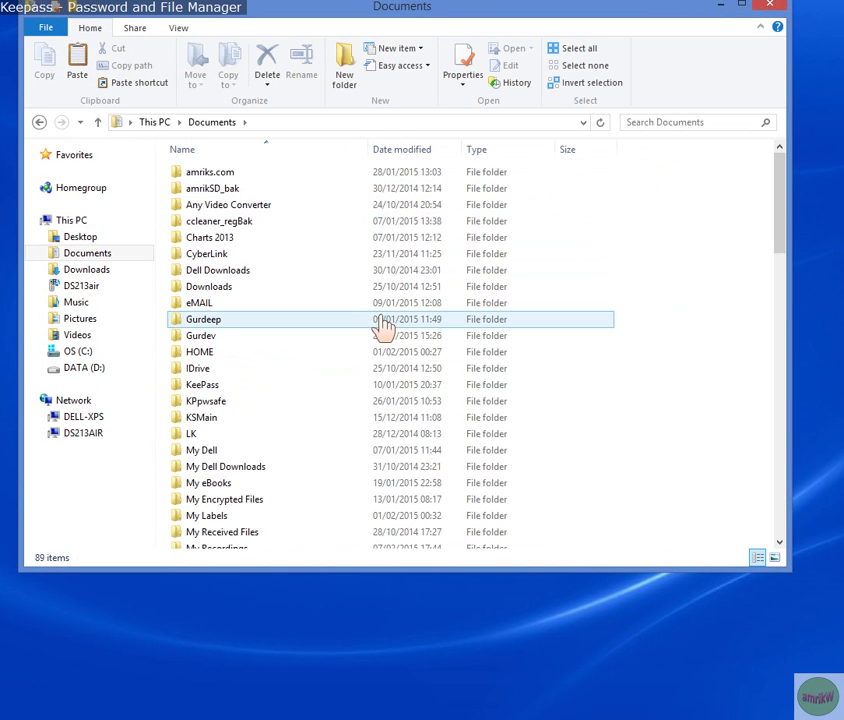
pyautogui.click(203, 390)
pyautogui.doubleClick(203, 390)
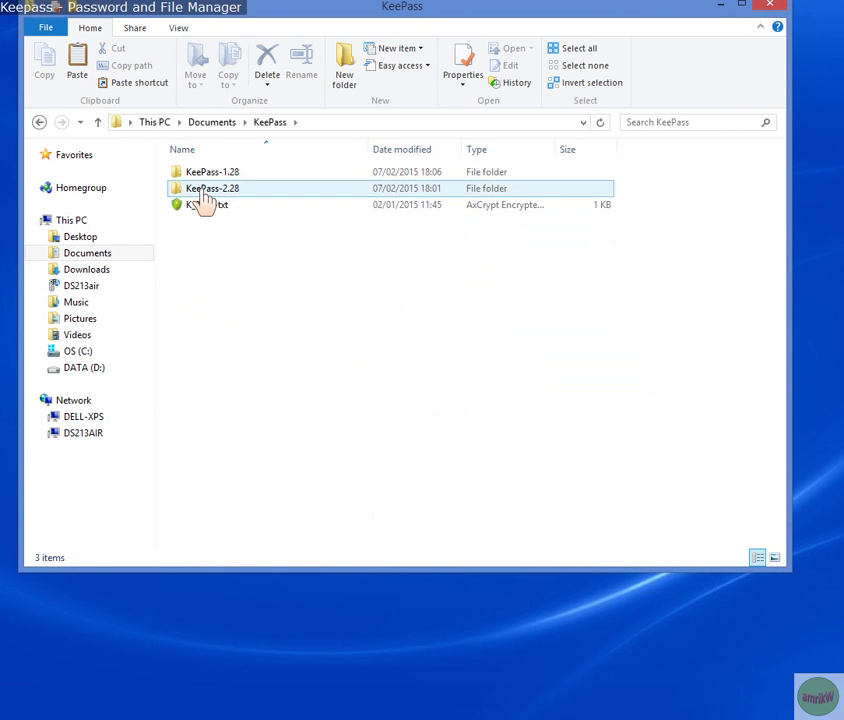
pyautogui.doubleClick(206, 190)
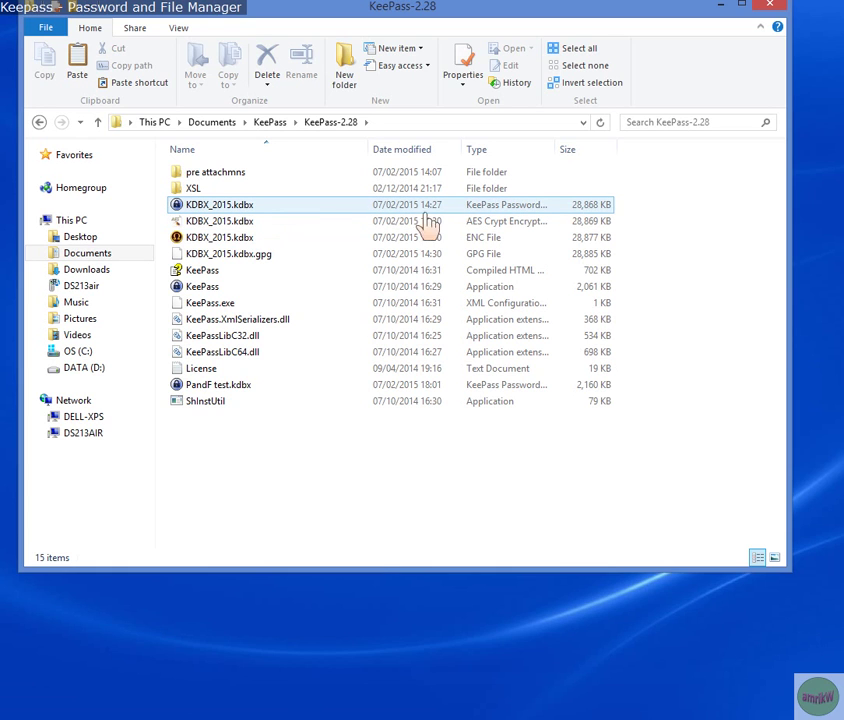
pyautogui.click(227, 176)
pyautogui.click(238, 206)
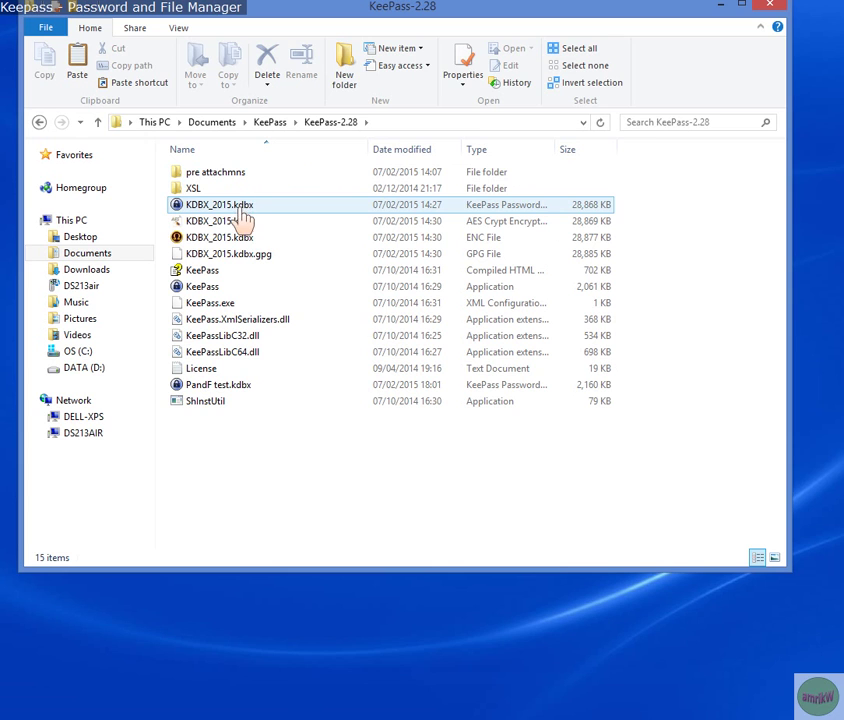
pyautogui.click(216, 177)
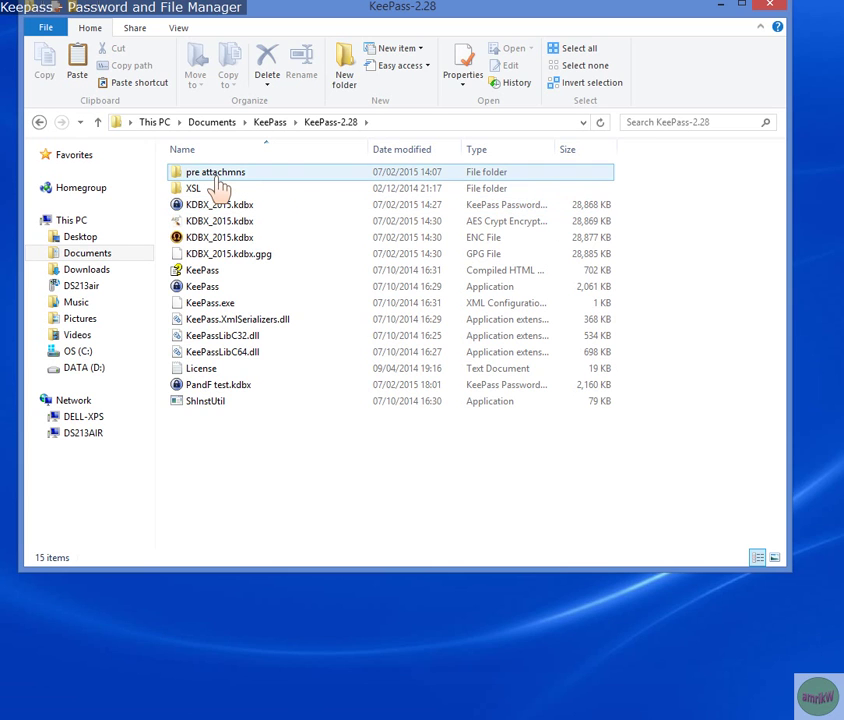
pyautogui.doubleClick(216, 178)
pyautogui.click(300, 205)
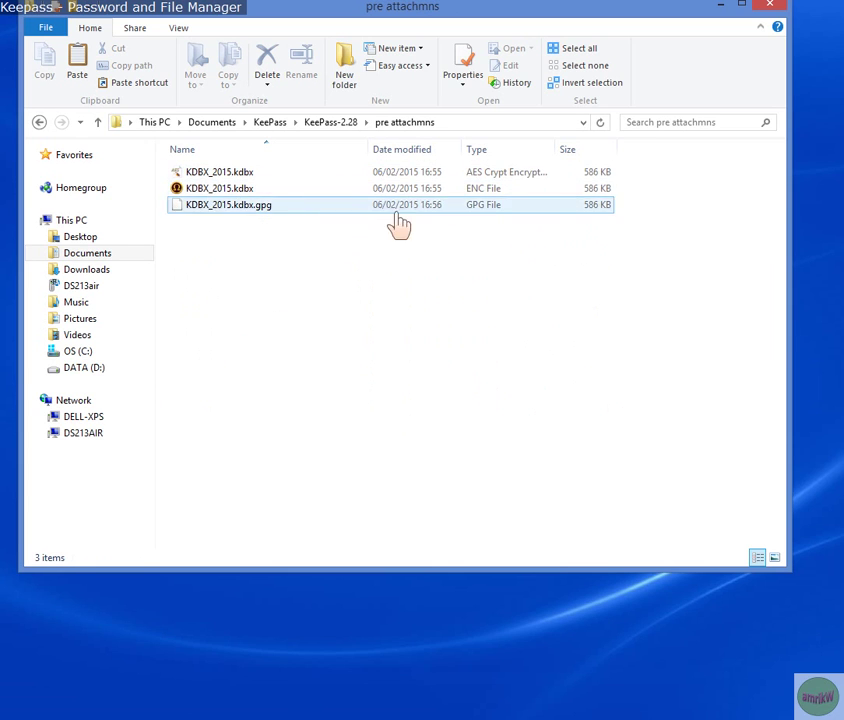
pyautogui.click(597, 178)
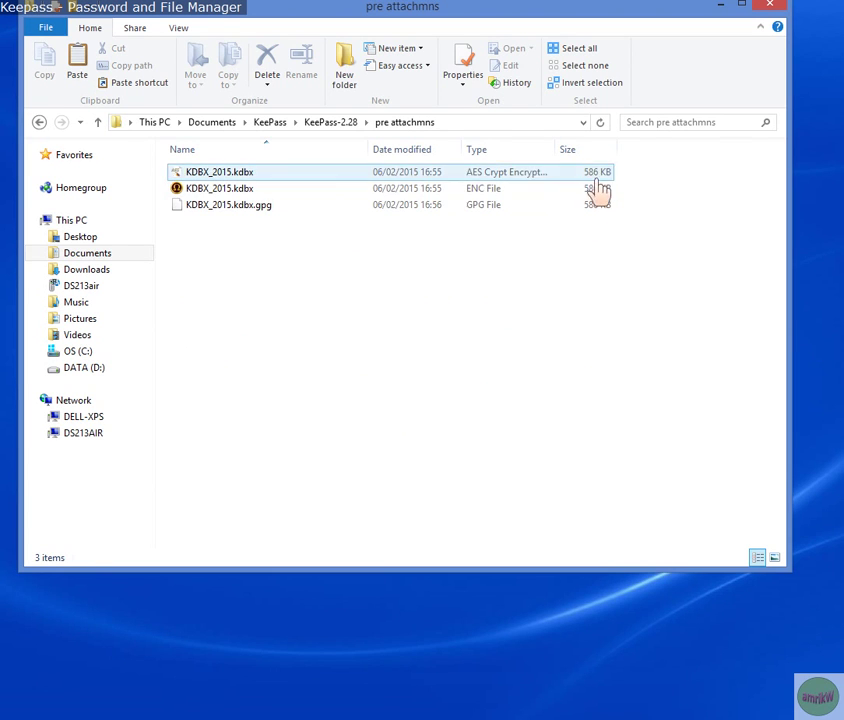
pyautogui.click(597, 188)
pyautogui.click(596, 205)
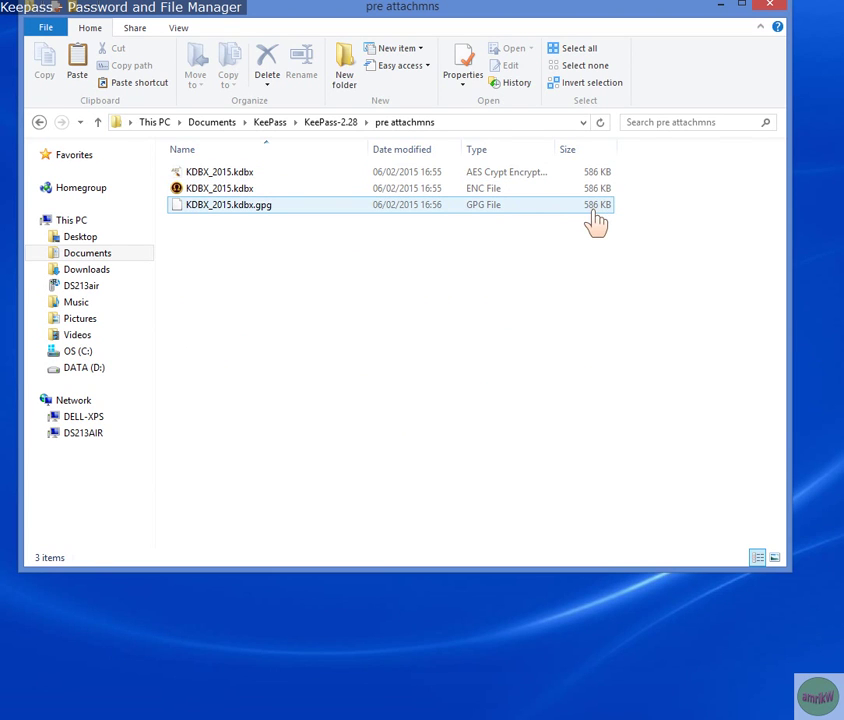
pyautogui.click(594, 177)
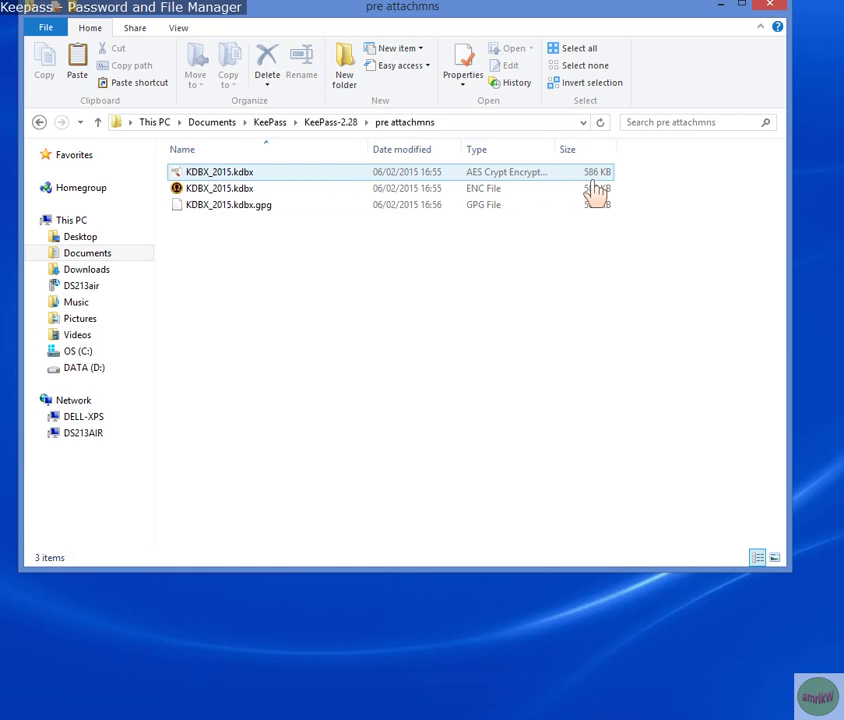
pyautogui.click(595, 189)
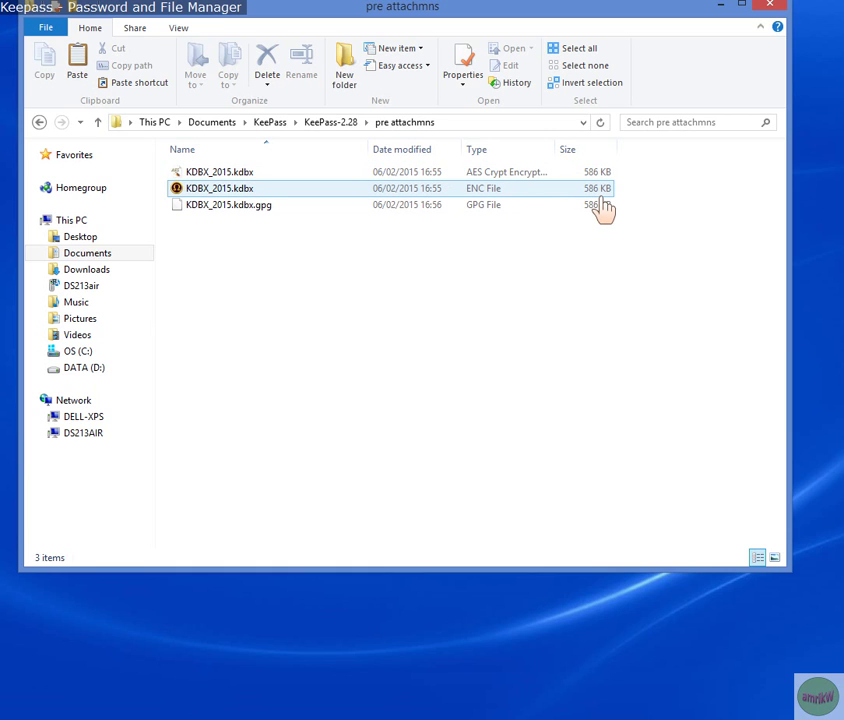
pyautogui.press('Up')
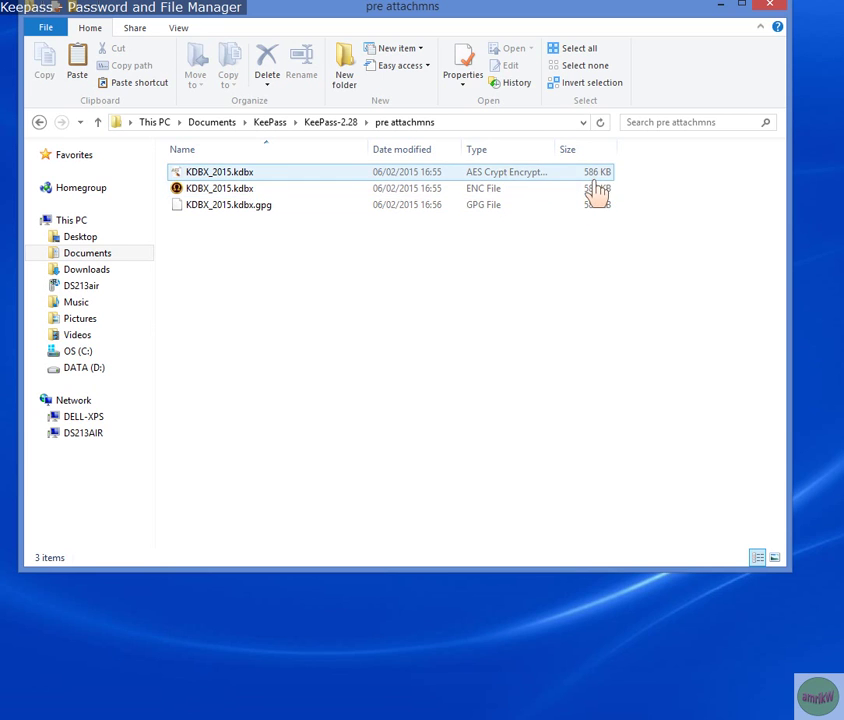
pyautogui.press('Down')
pyautogui.click(588, 207)
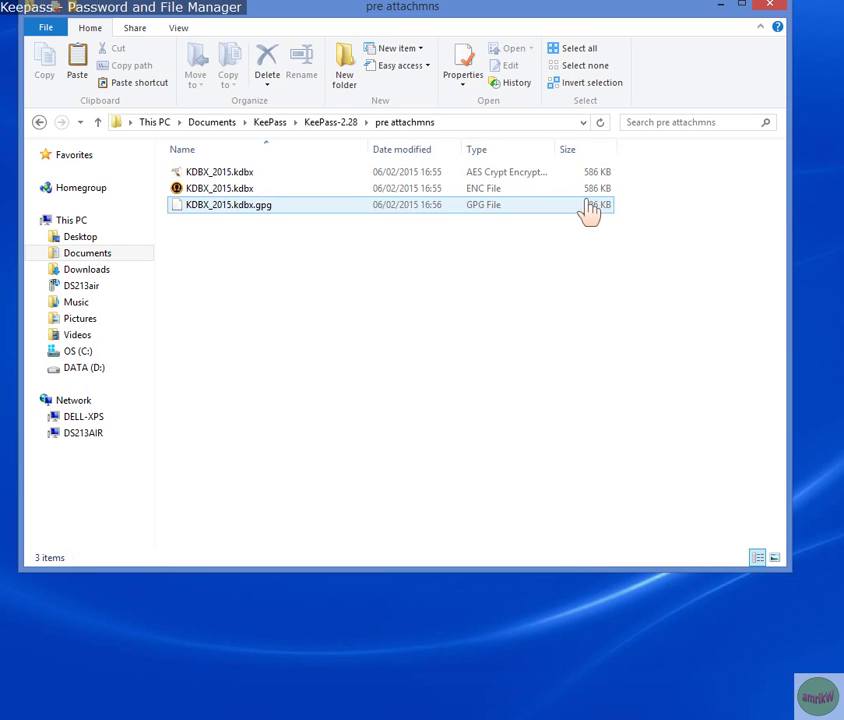
pyautogui.click(476, 228)
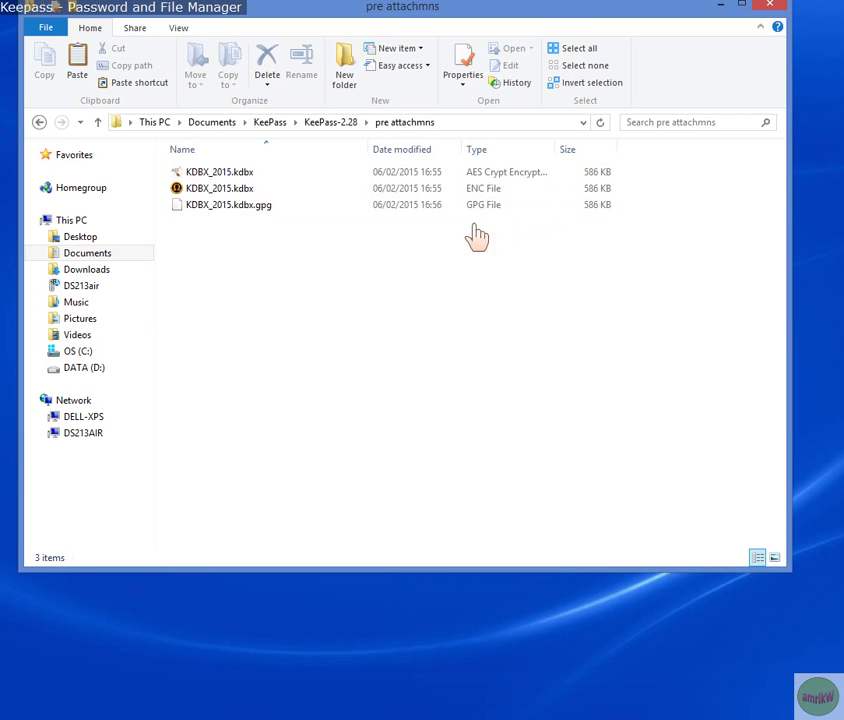
pyautogui.click(39, 122)
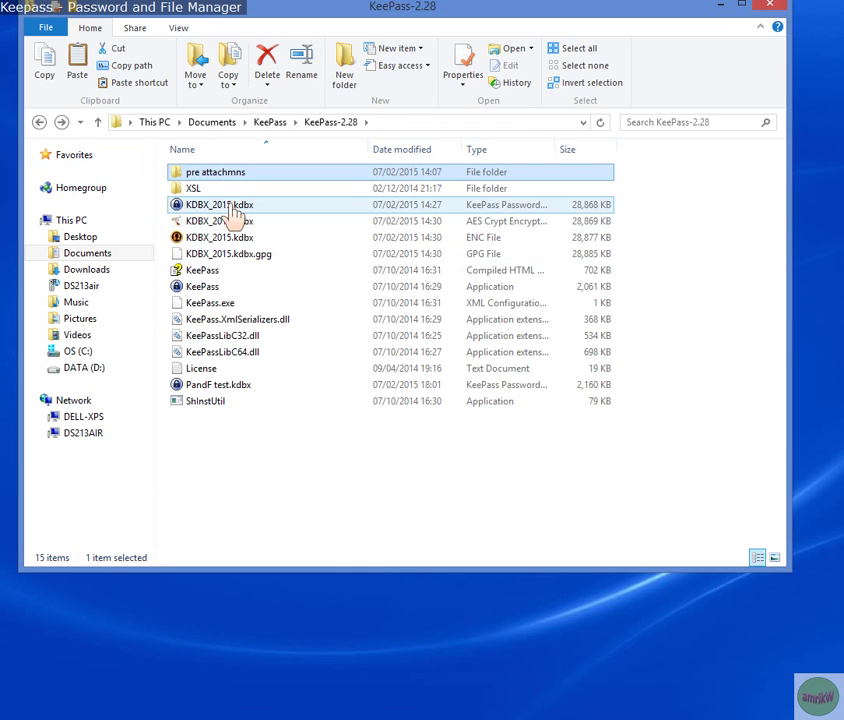